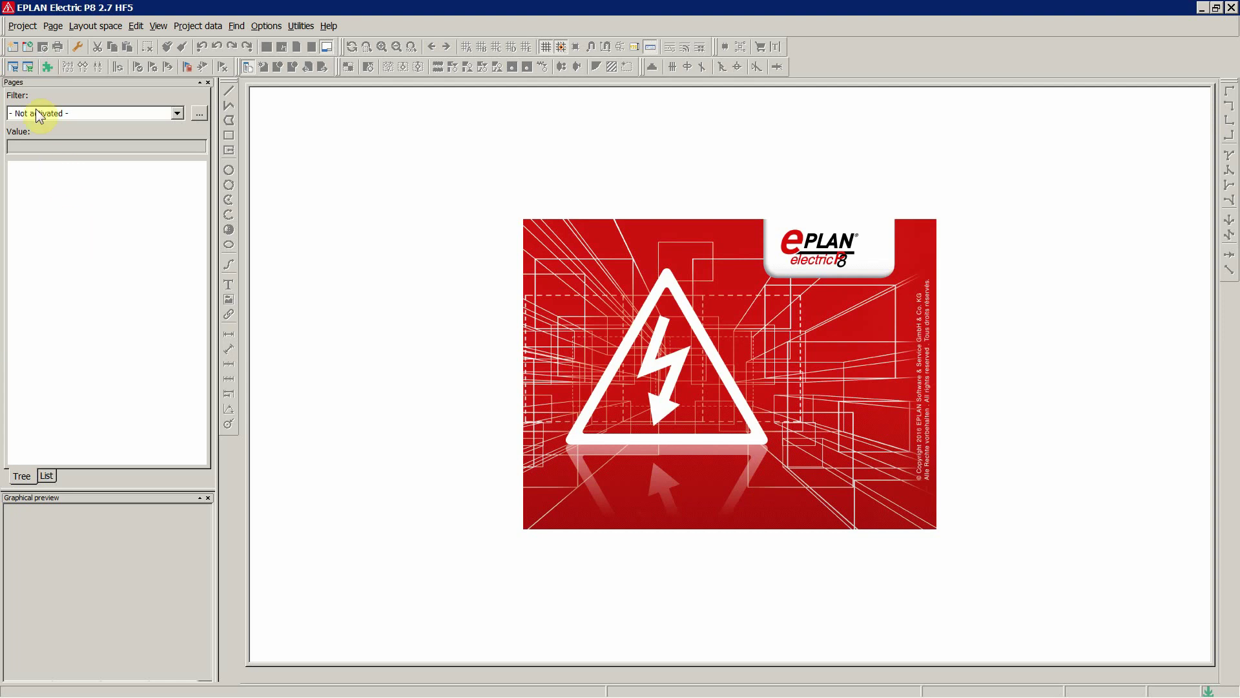
Create a project named Symbols_Lectures from template IEC_tpl001.ept and accept its project properties
left_click(26, 26)
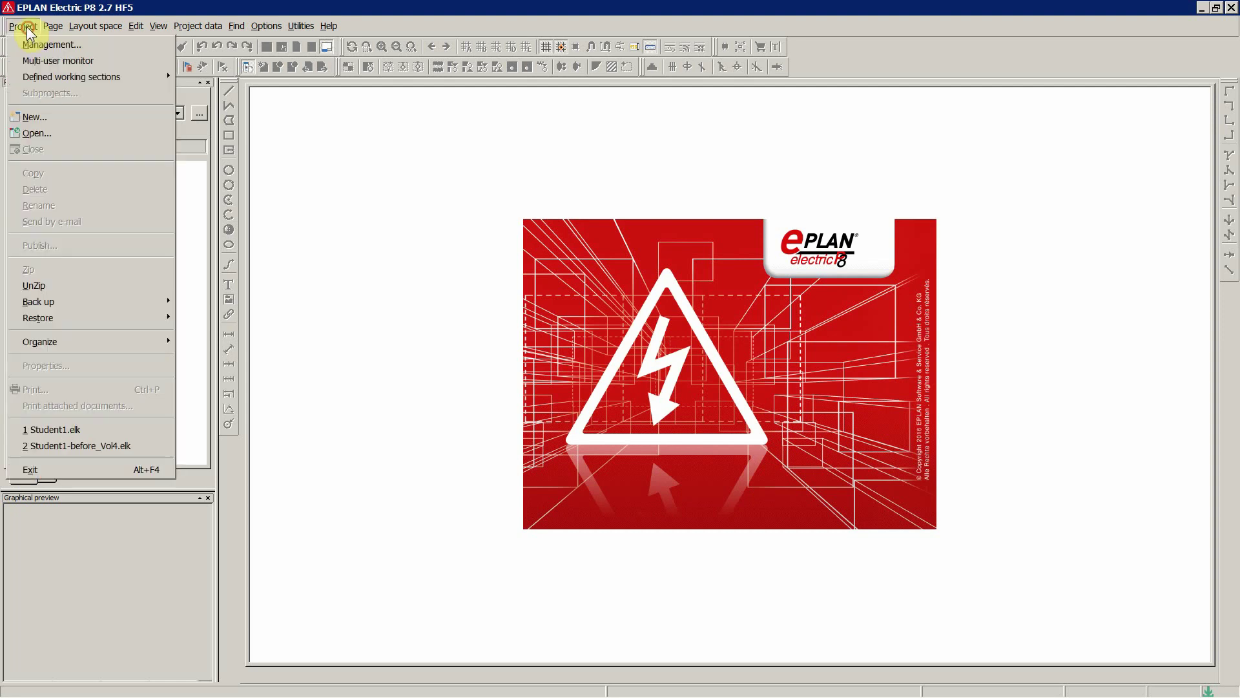
left_click(43, 122)
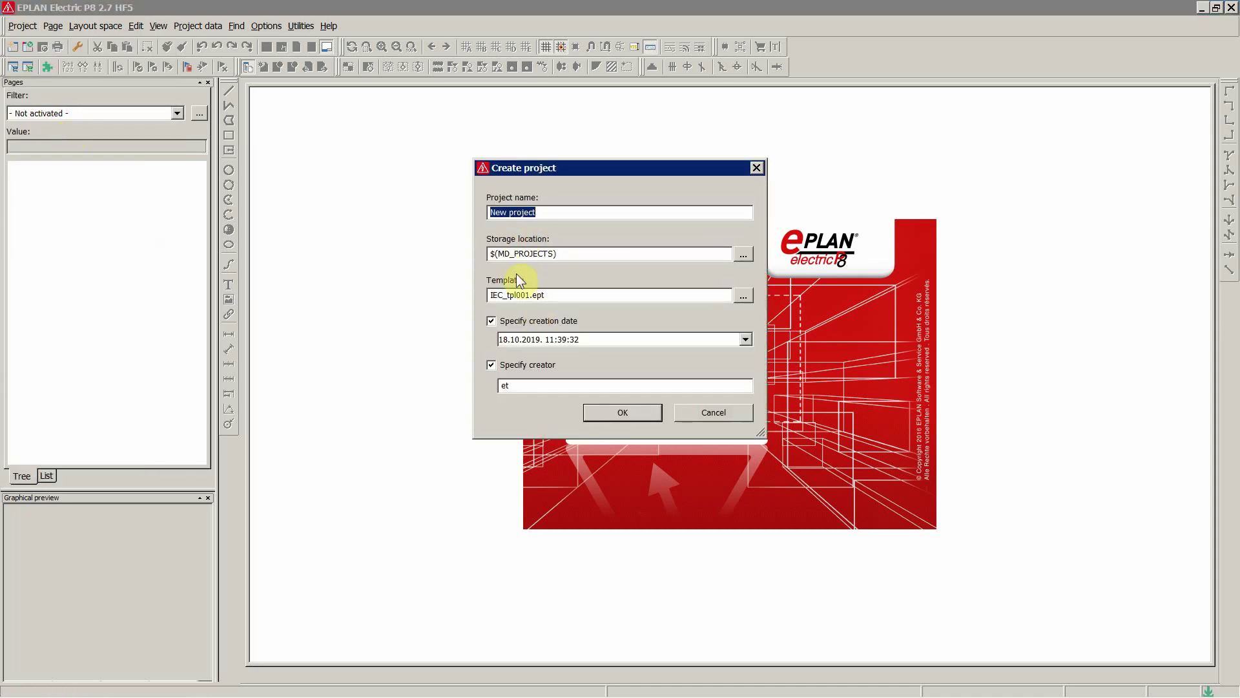
type("Symbols_Lectures")
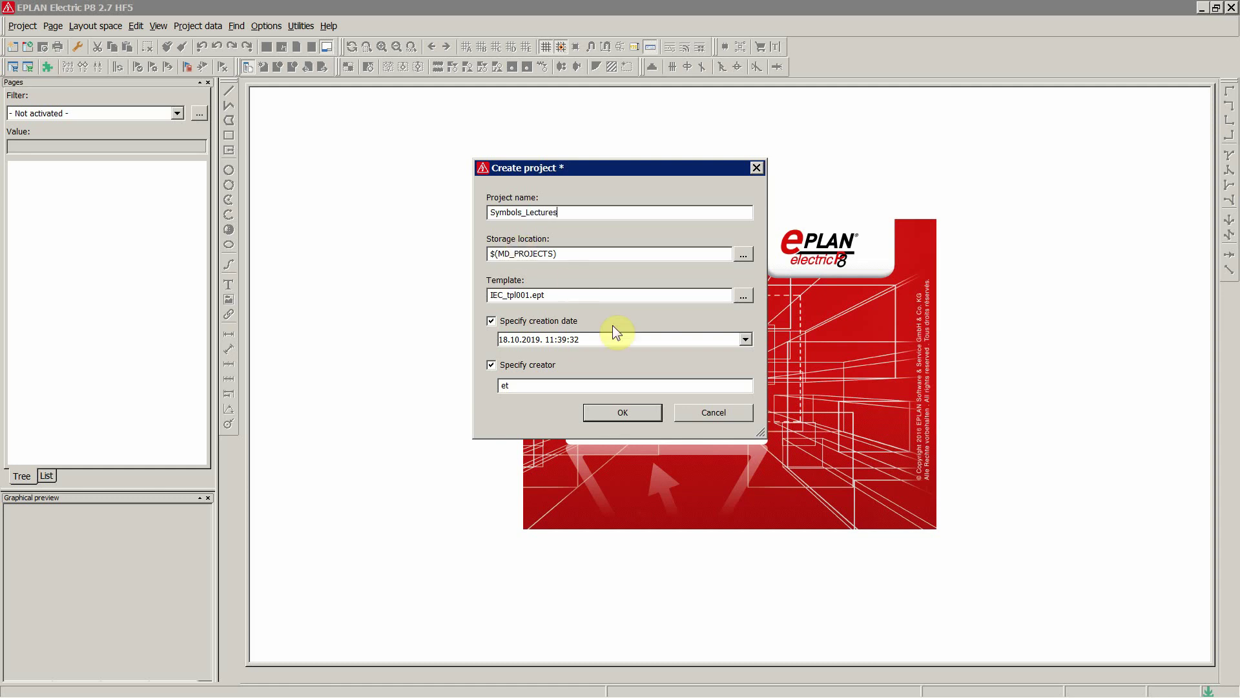
left_click(622, 411)
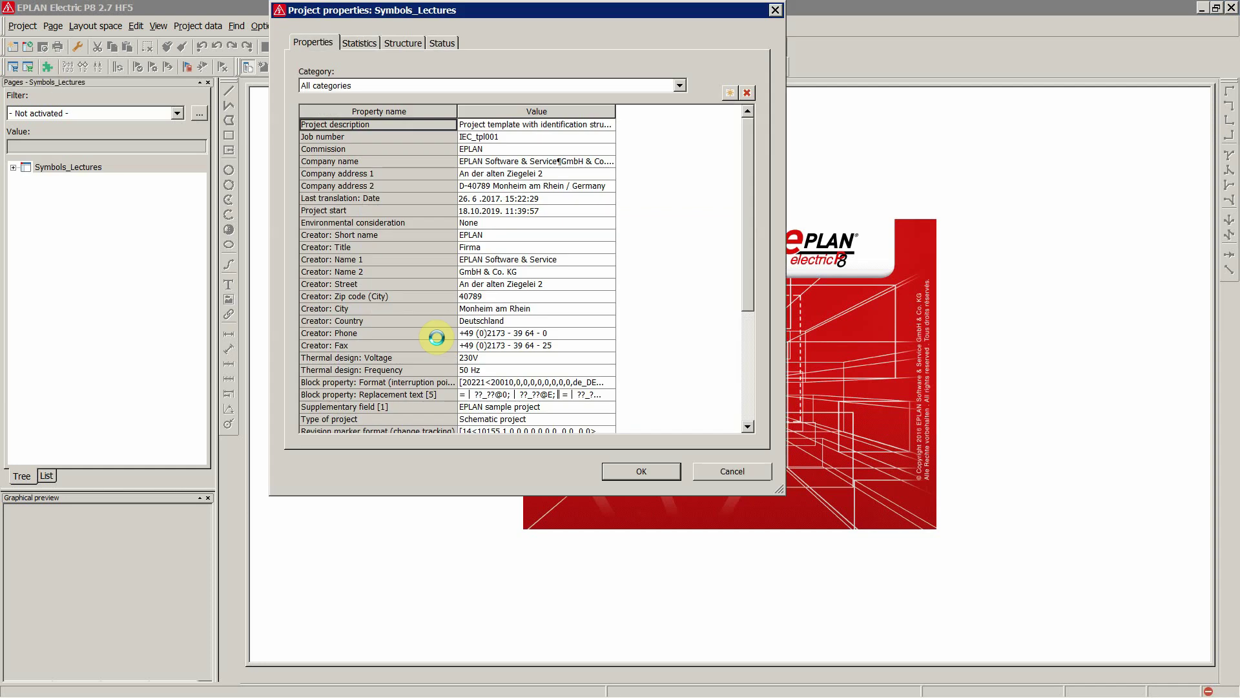
left_click(640, 472)
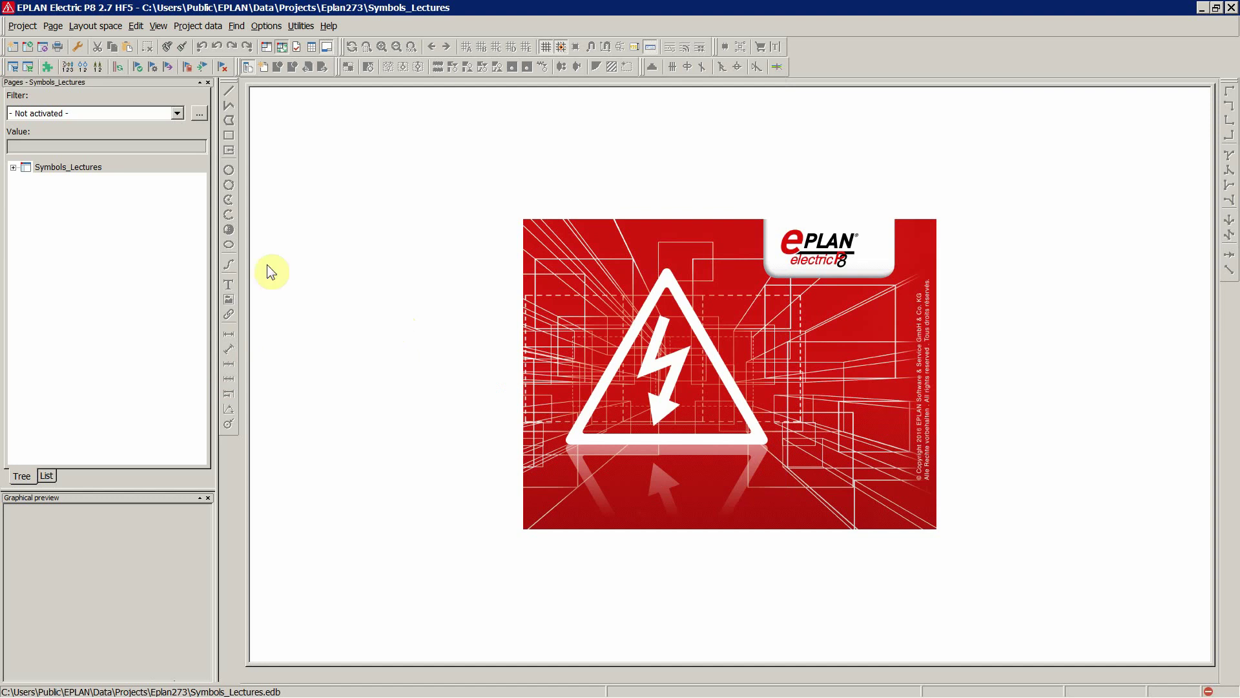
Close the Symbols_Lectures project, then browse Utilities > Master data > Symbol library
left_click(76, 168)
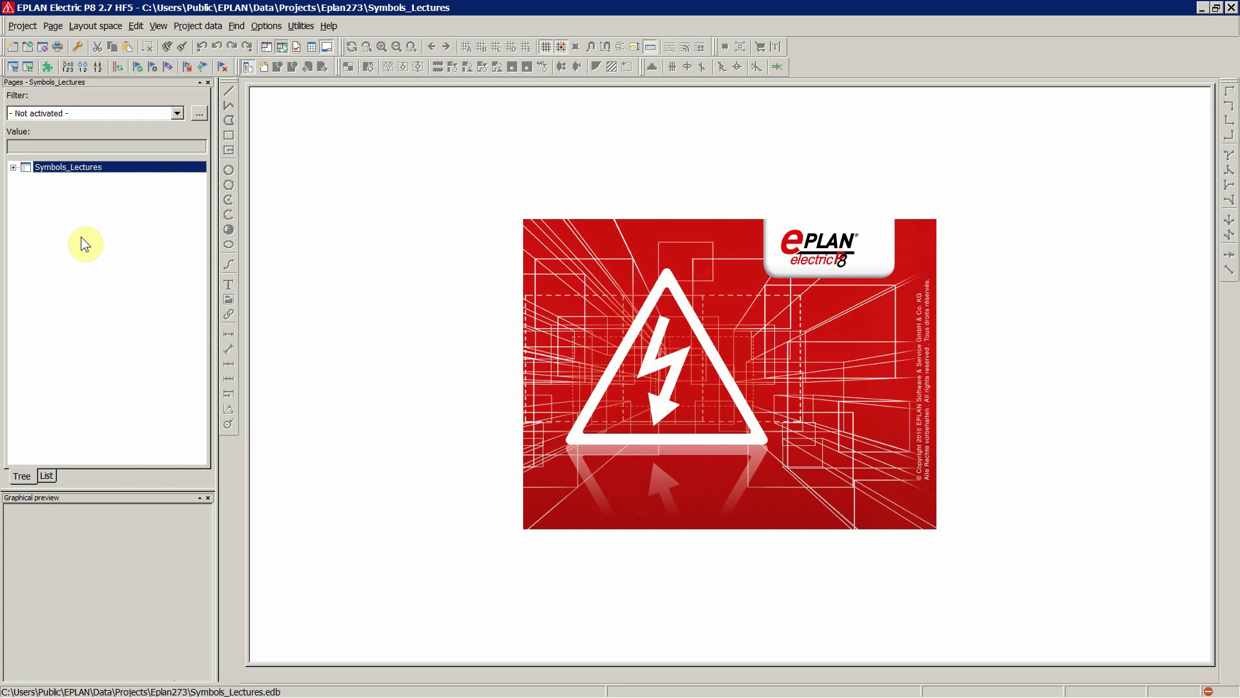
left_click(42, 47)
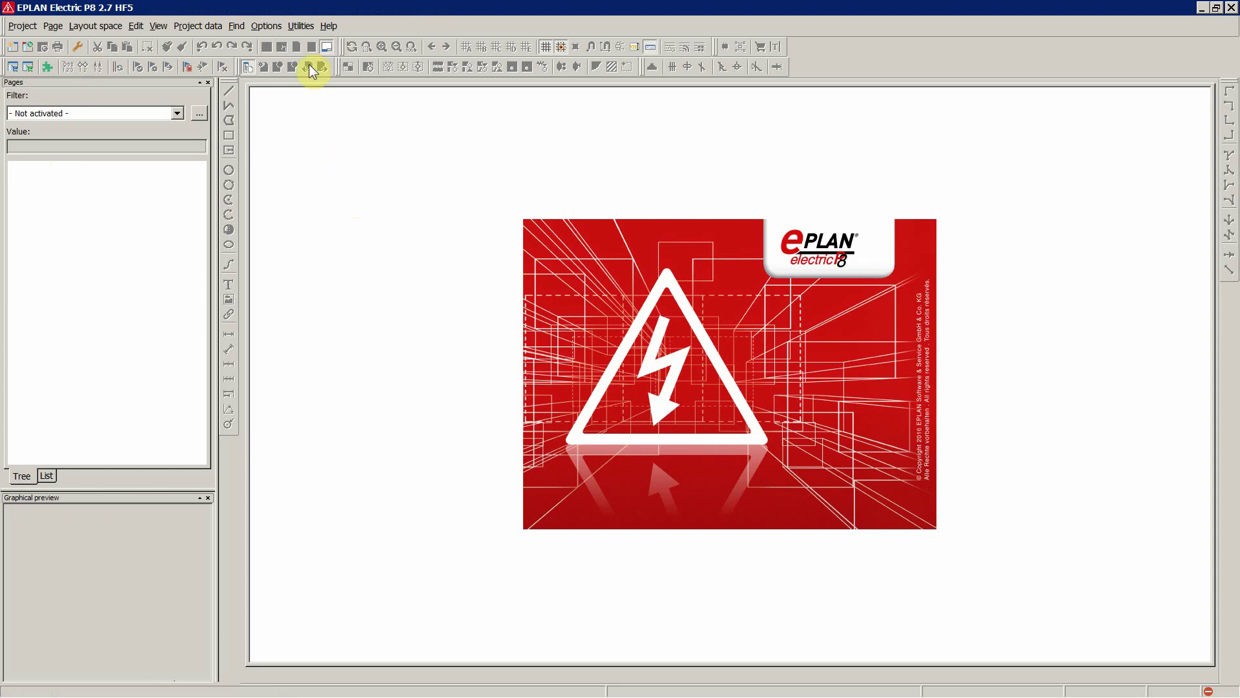
left_click(301, 25)
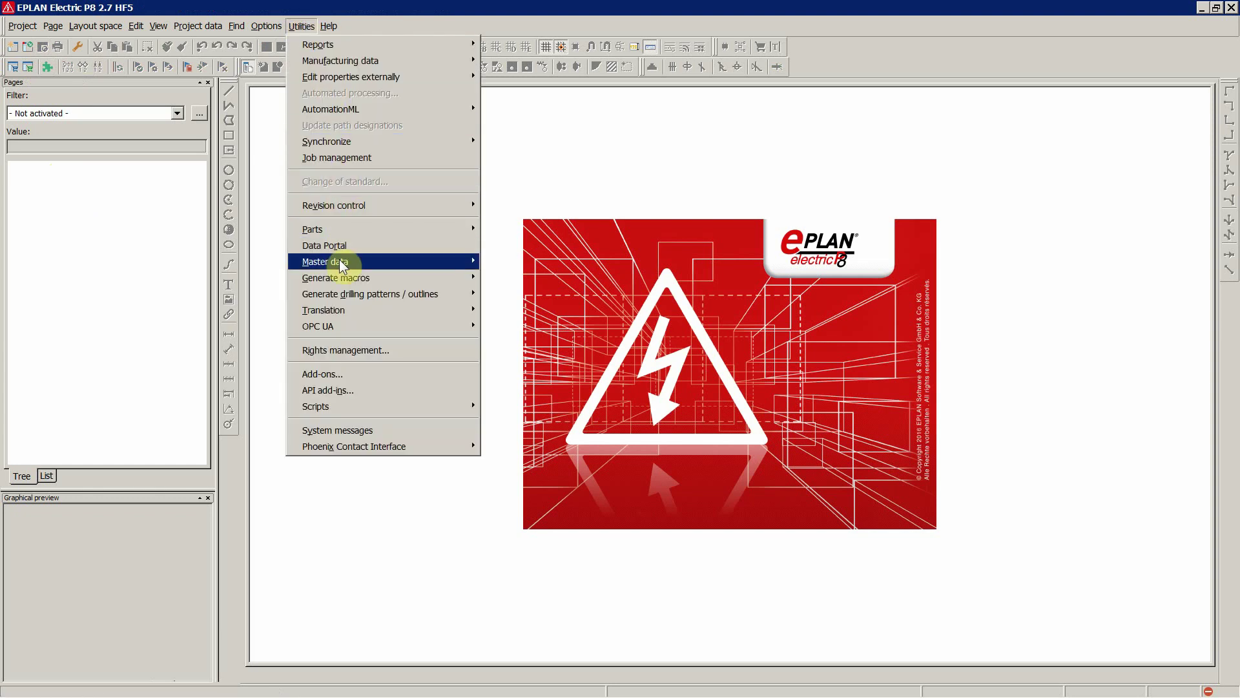
mouse_move(339, 261)
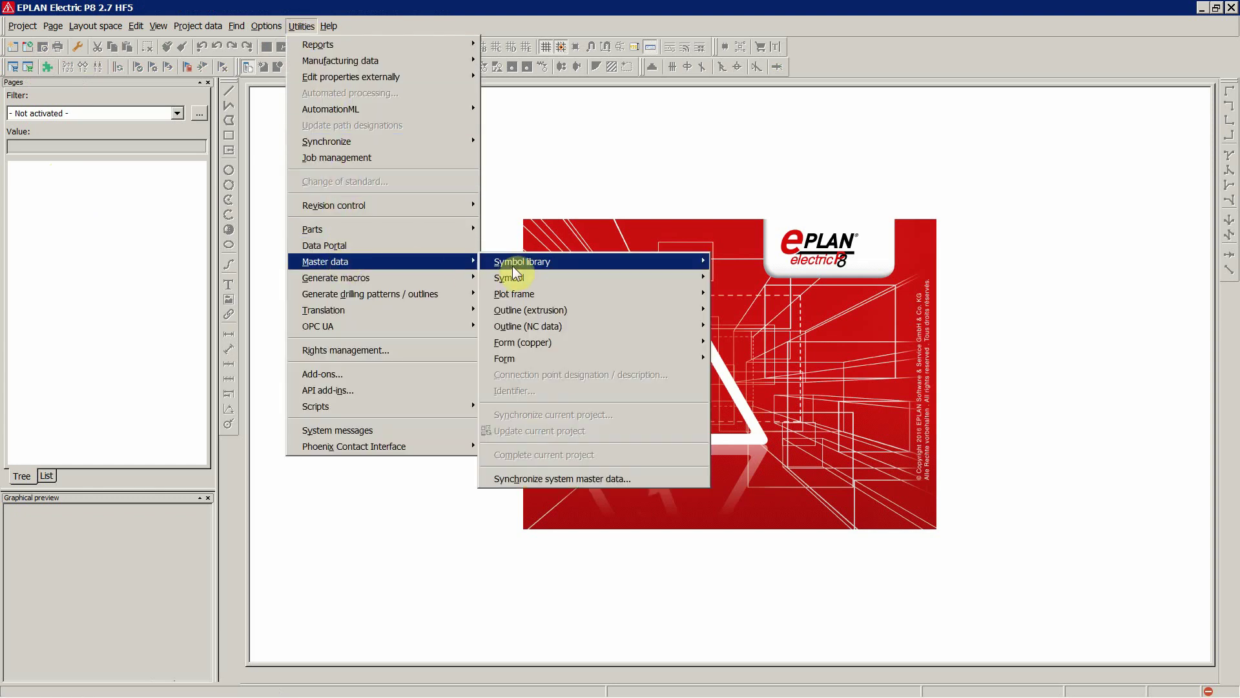
mouse_move(514, 261)
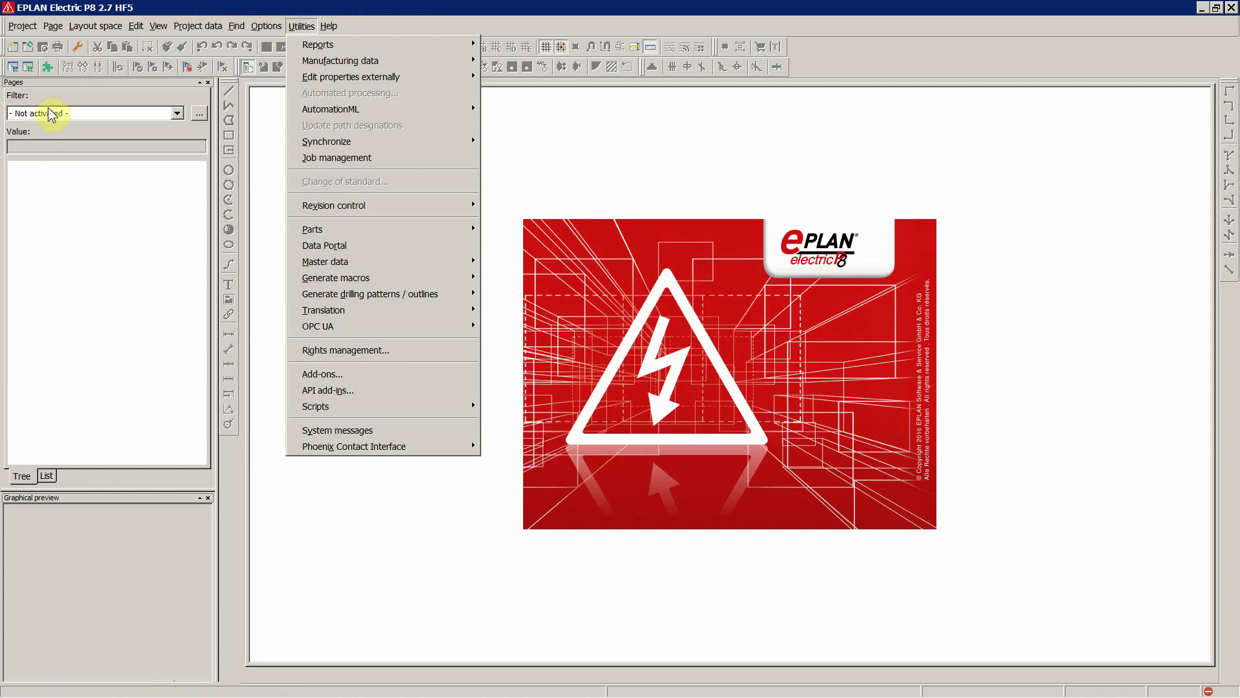
Open the Symbols_Lectures.elk project file from the project list
left_click(28, 50)
left_click(471, 277)
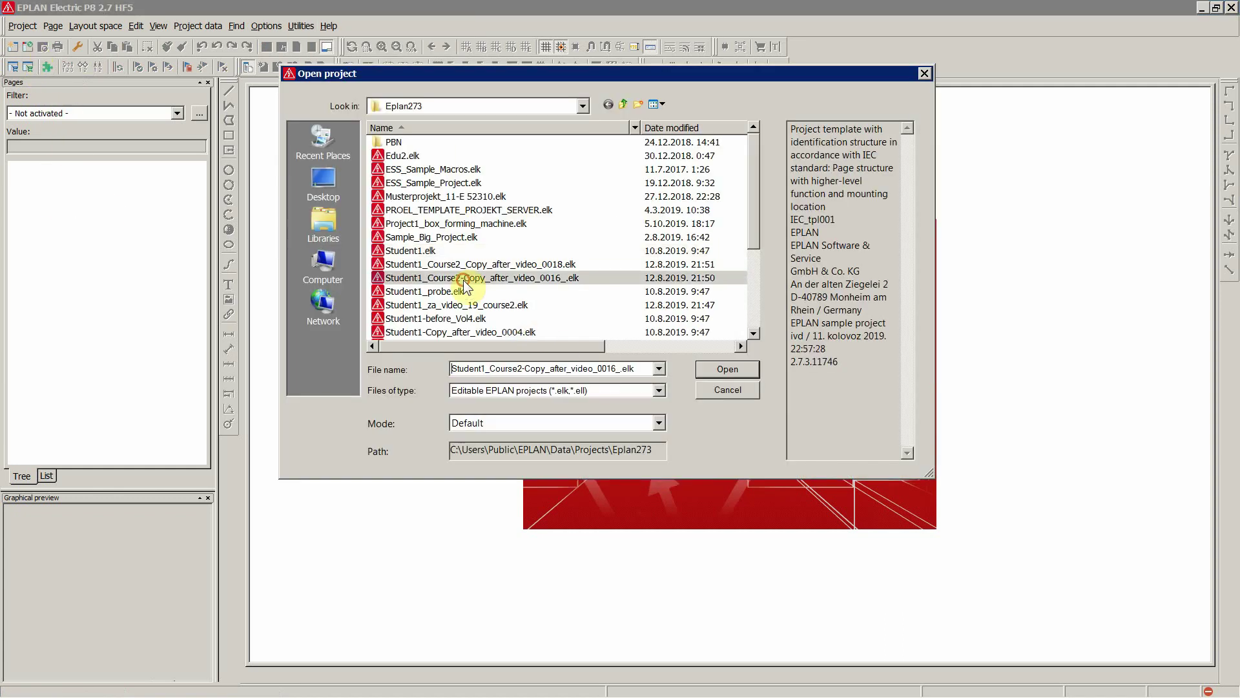
scroll(467, 284, "down", 3)
scroll(466, 284, "down", 2)
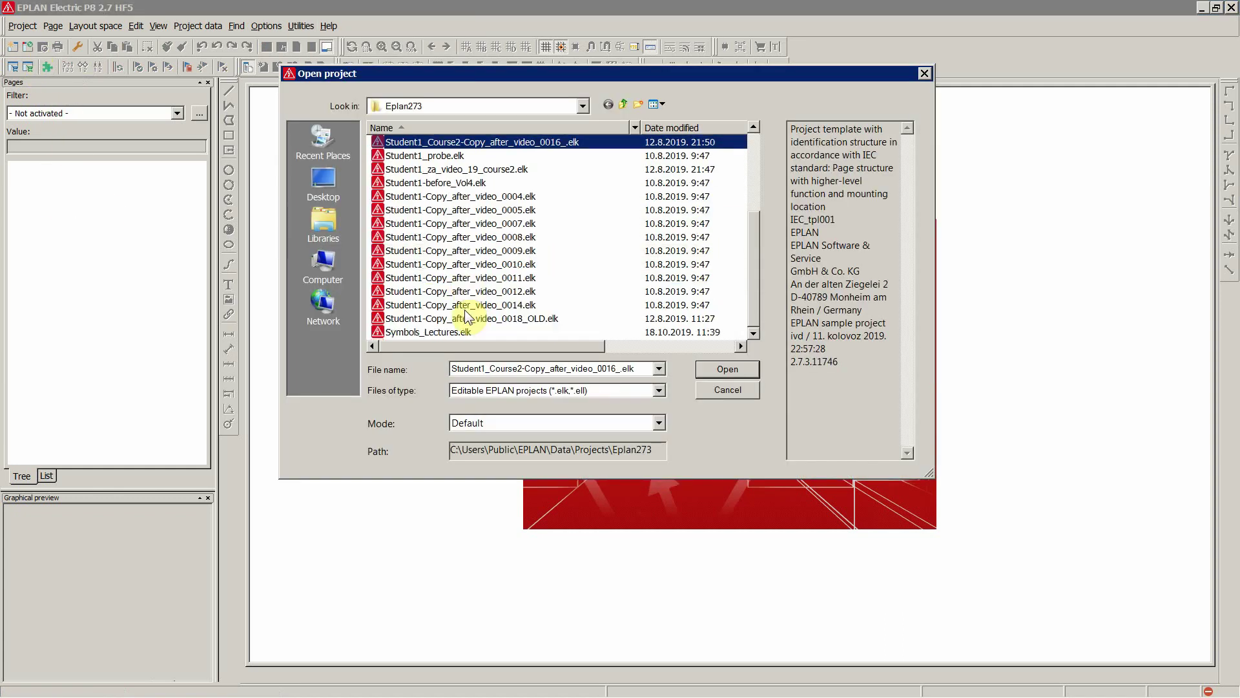
double_click(431, 332)
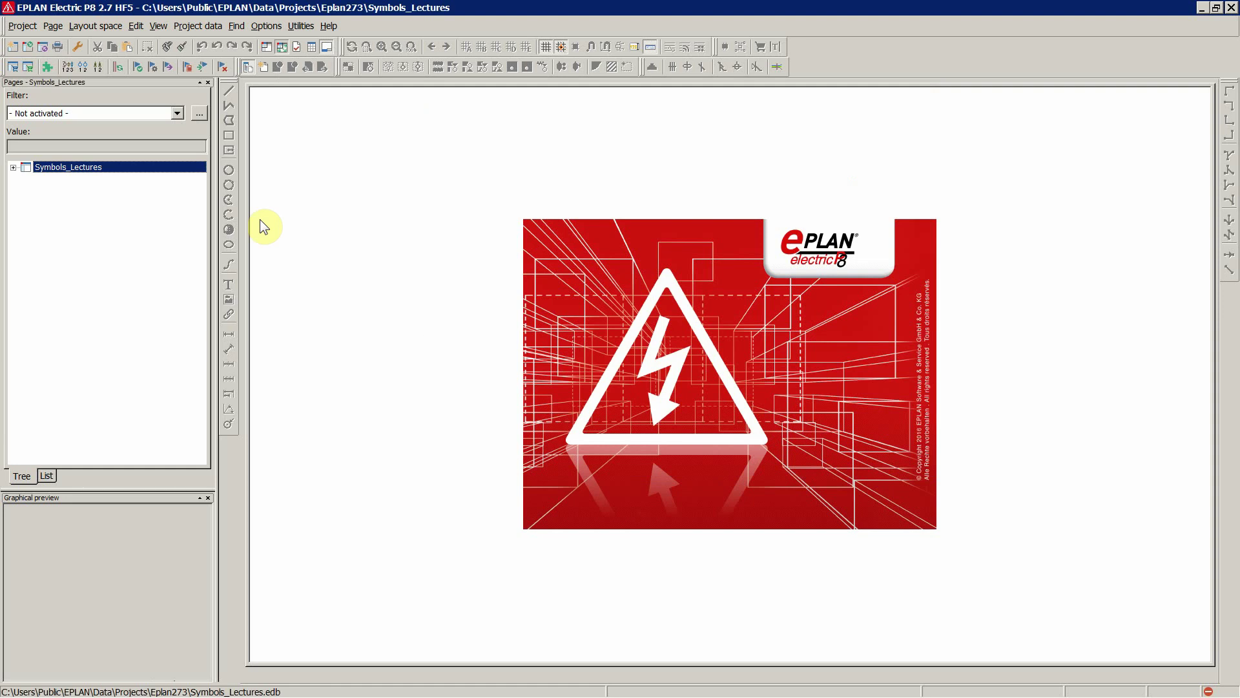
Browse Utilities > Master data > Symbol, then dismiss the menu without choosing
left_click(302, 26)
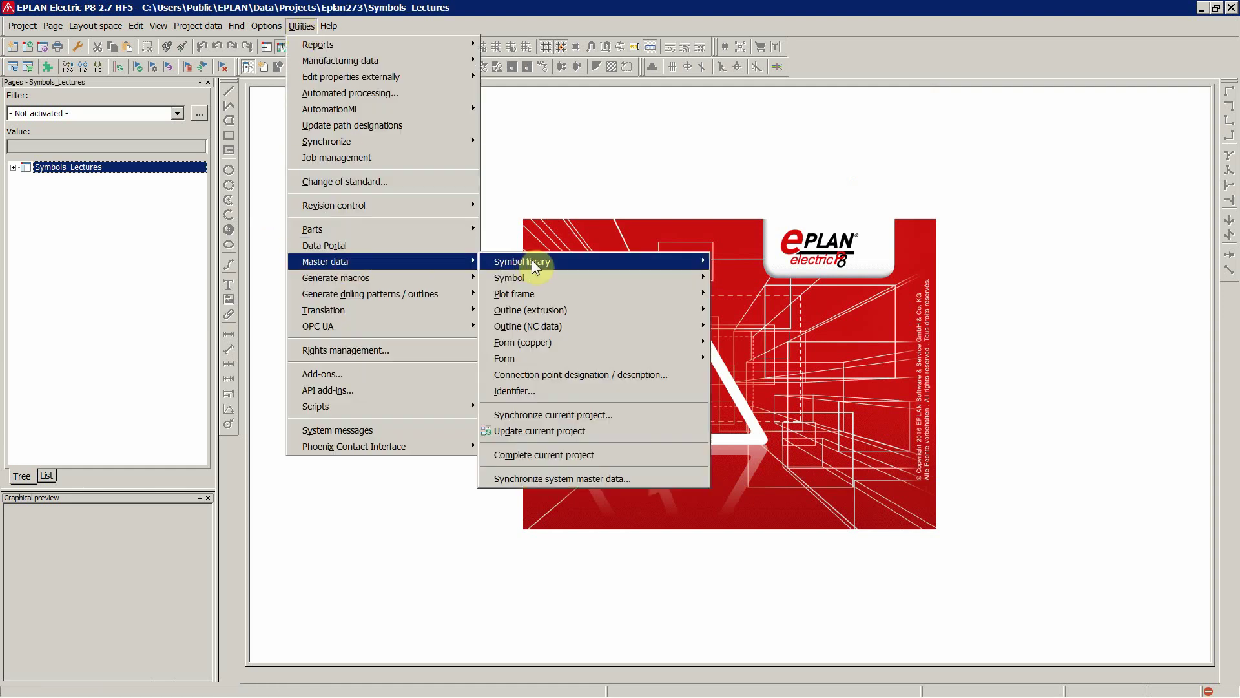
mouse_move(532, 260)
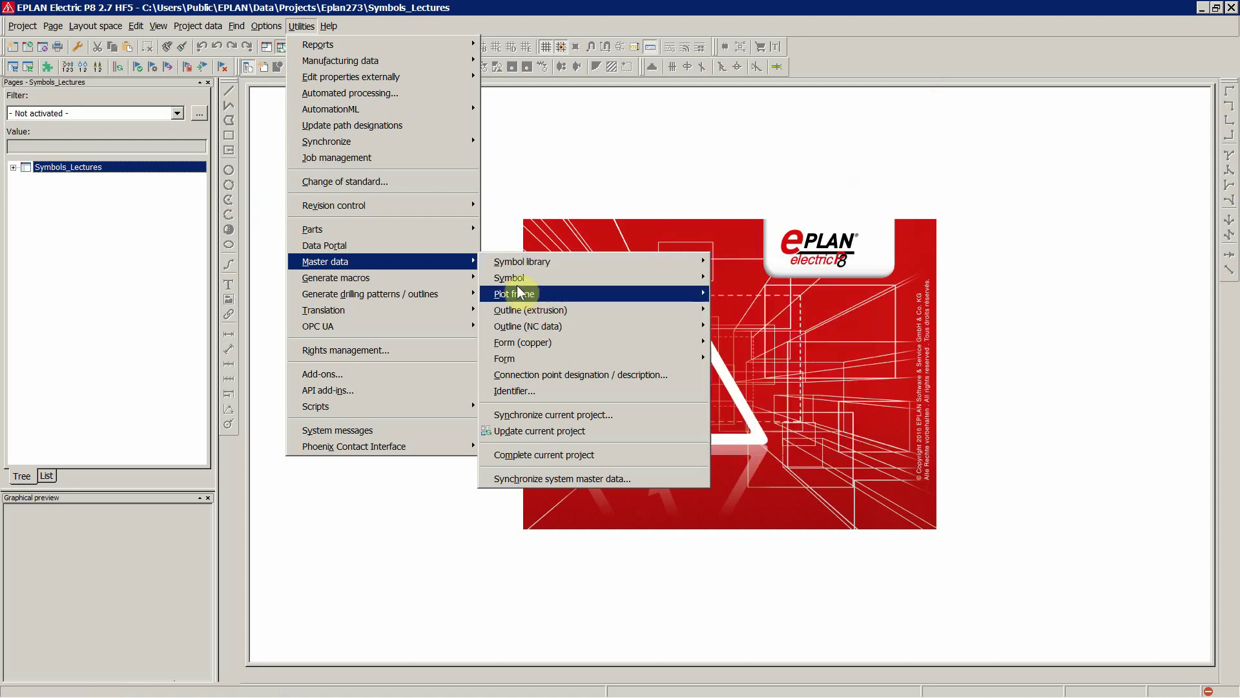
mouse_move(515, 284)
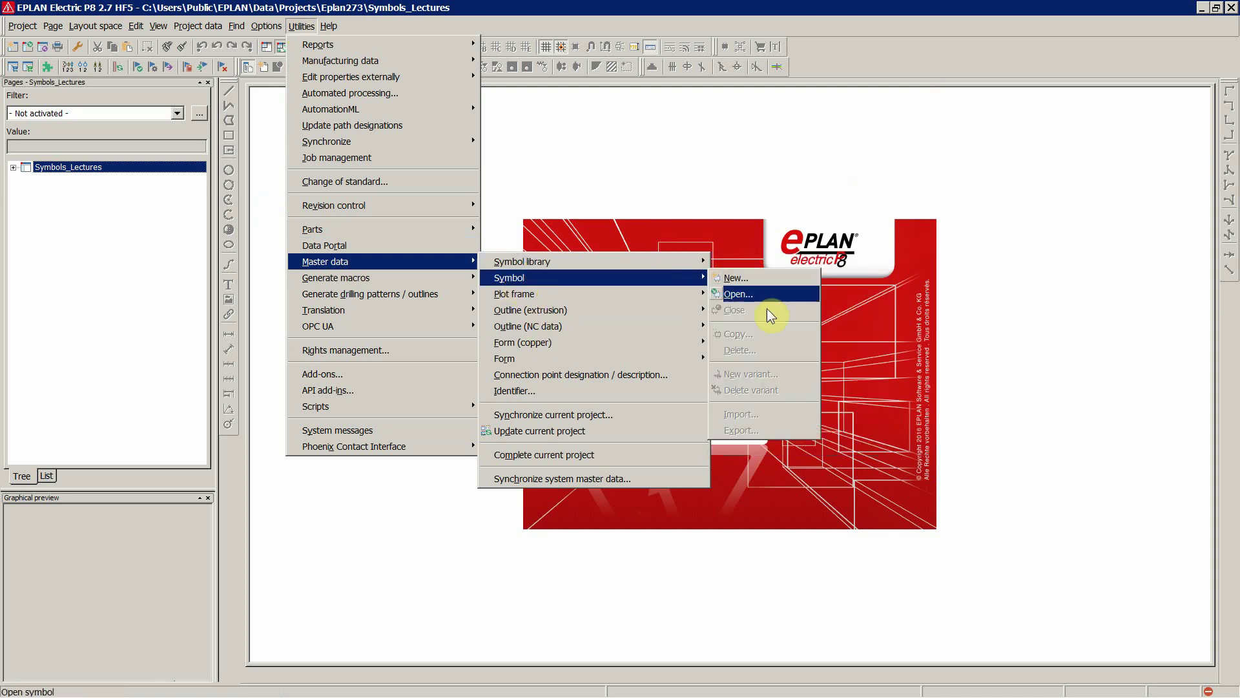
mouse_move(669, 276)
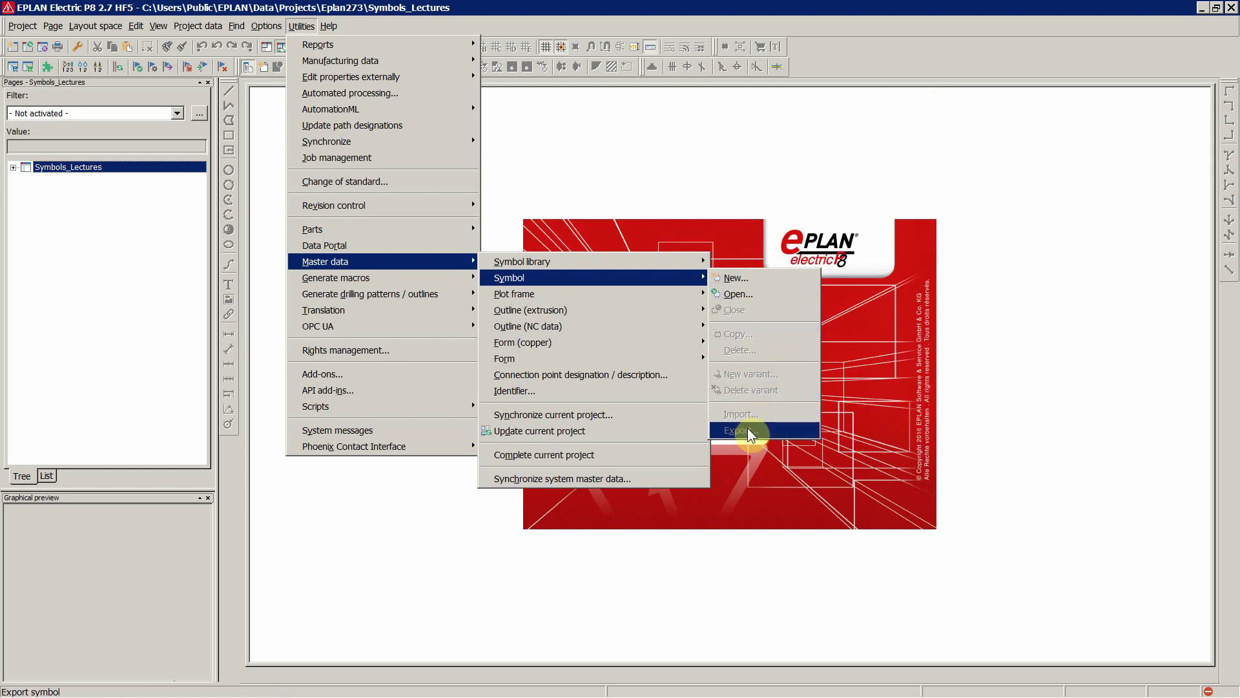
left_click(278, 200)
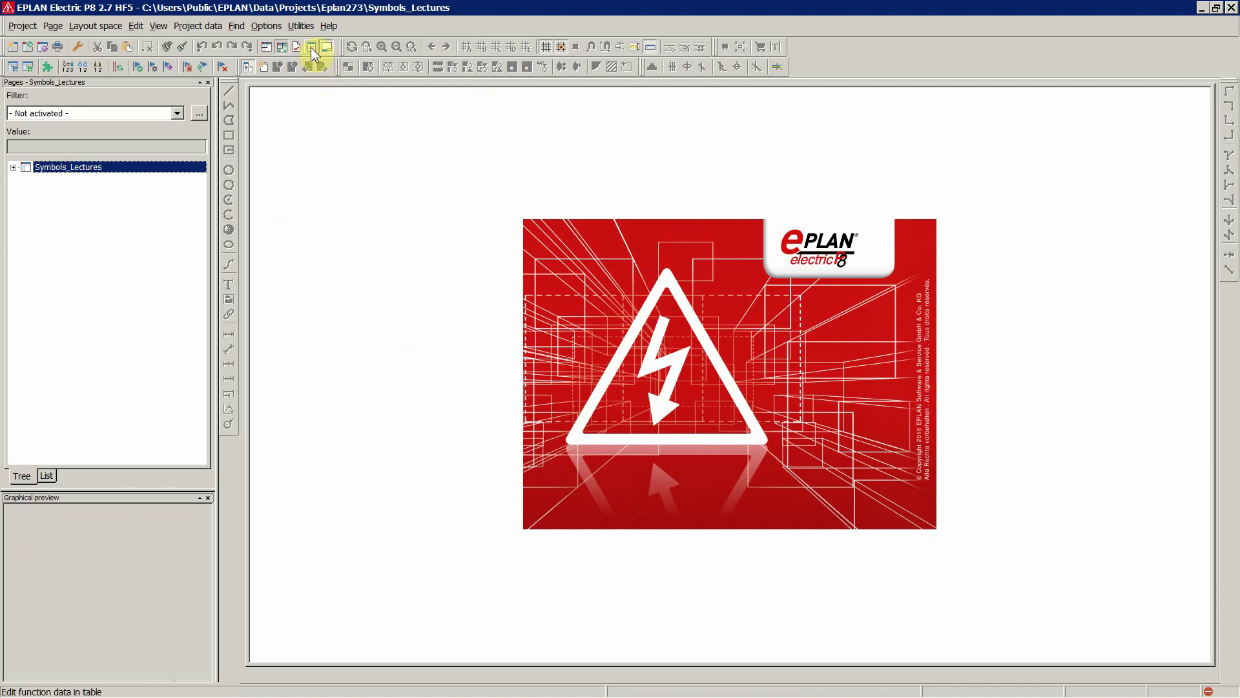
Start a new symbol and review the IEC_AS_ESS and IEC_SC_ESS library details
left_click(301, 26)
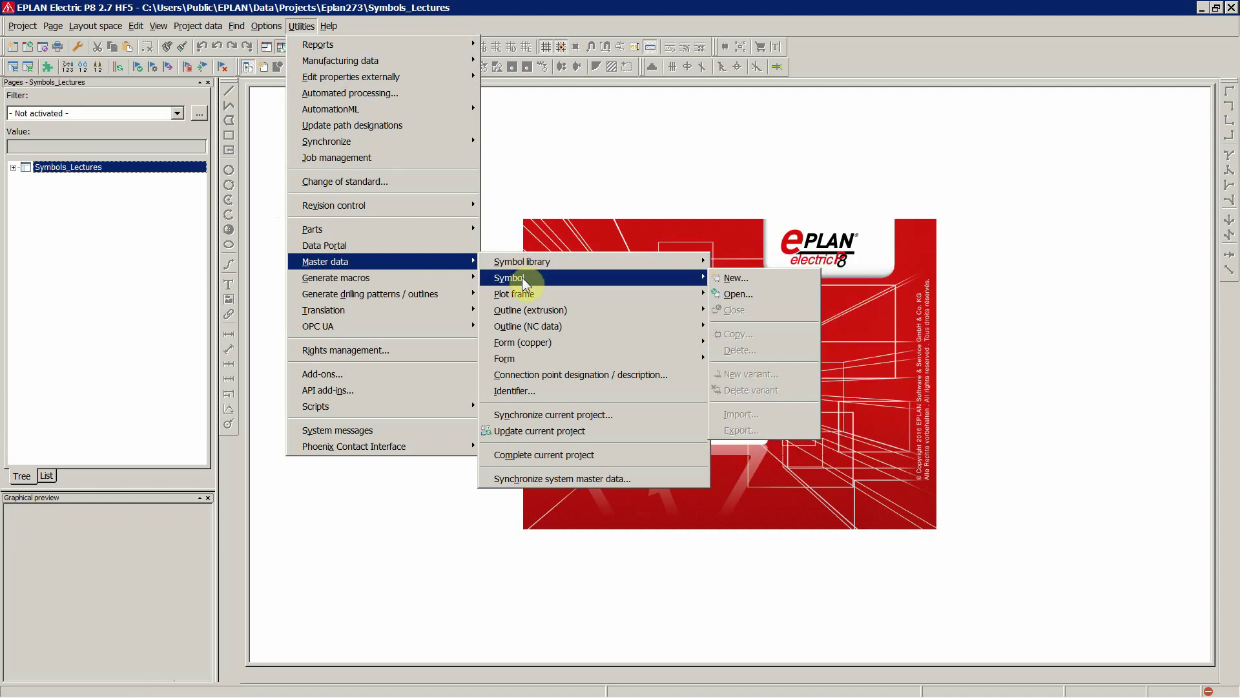
left_click(731, 276)
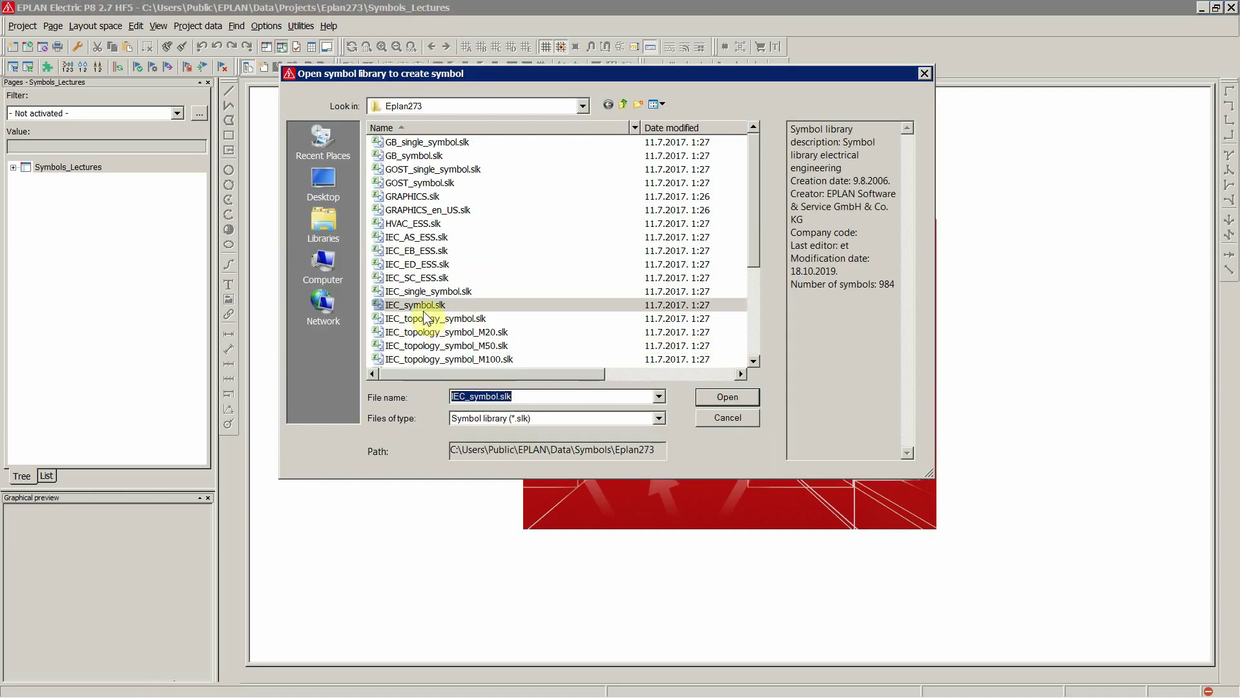
left_click(426, 237)
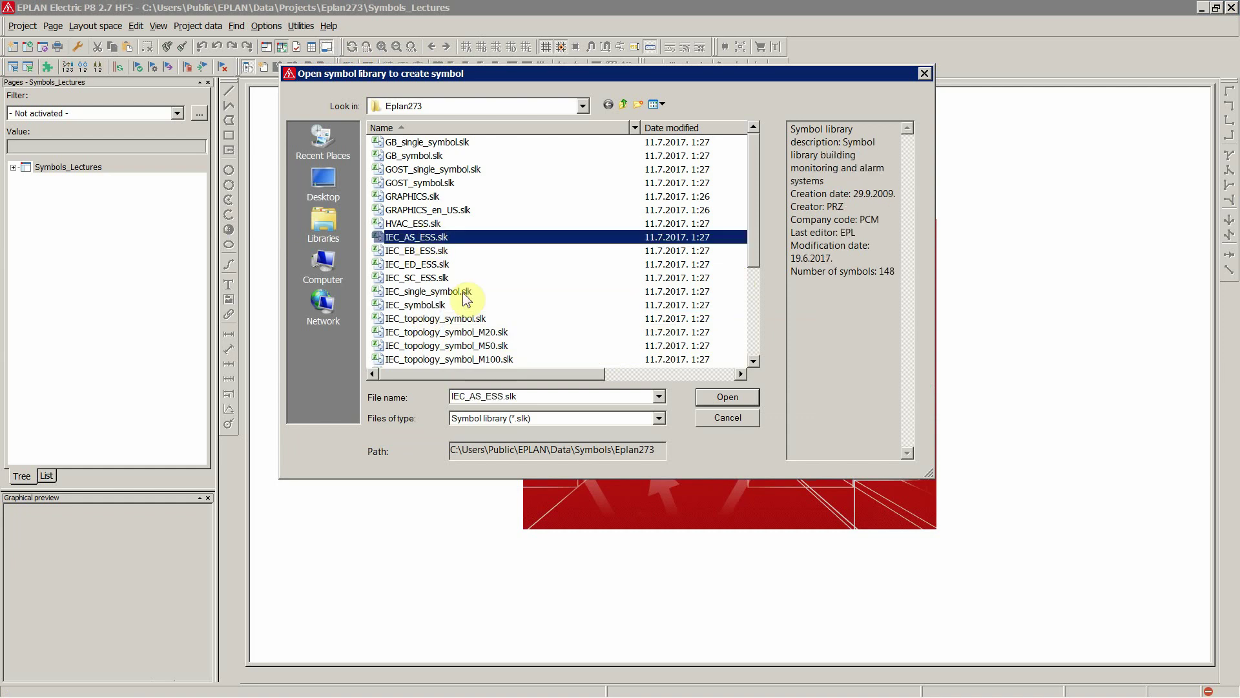
scroll(460, 210, "down", 3)
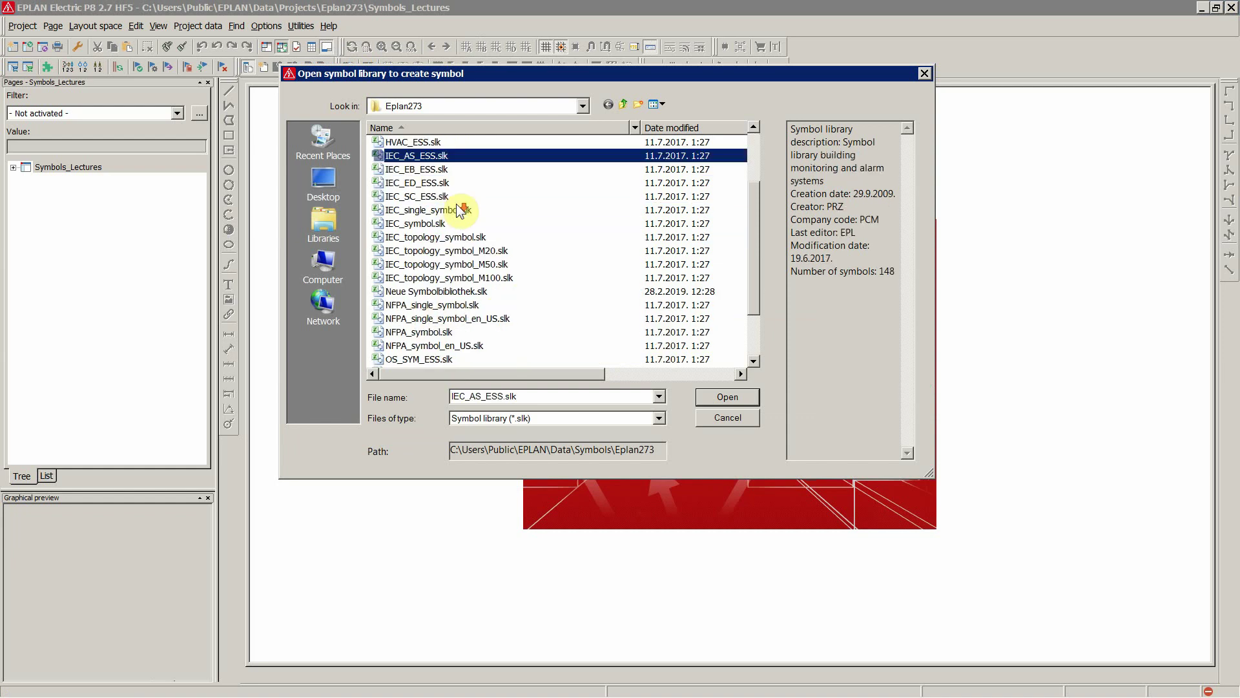
scroll(459, 210, "down", 1)
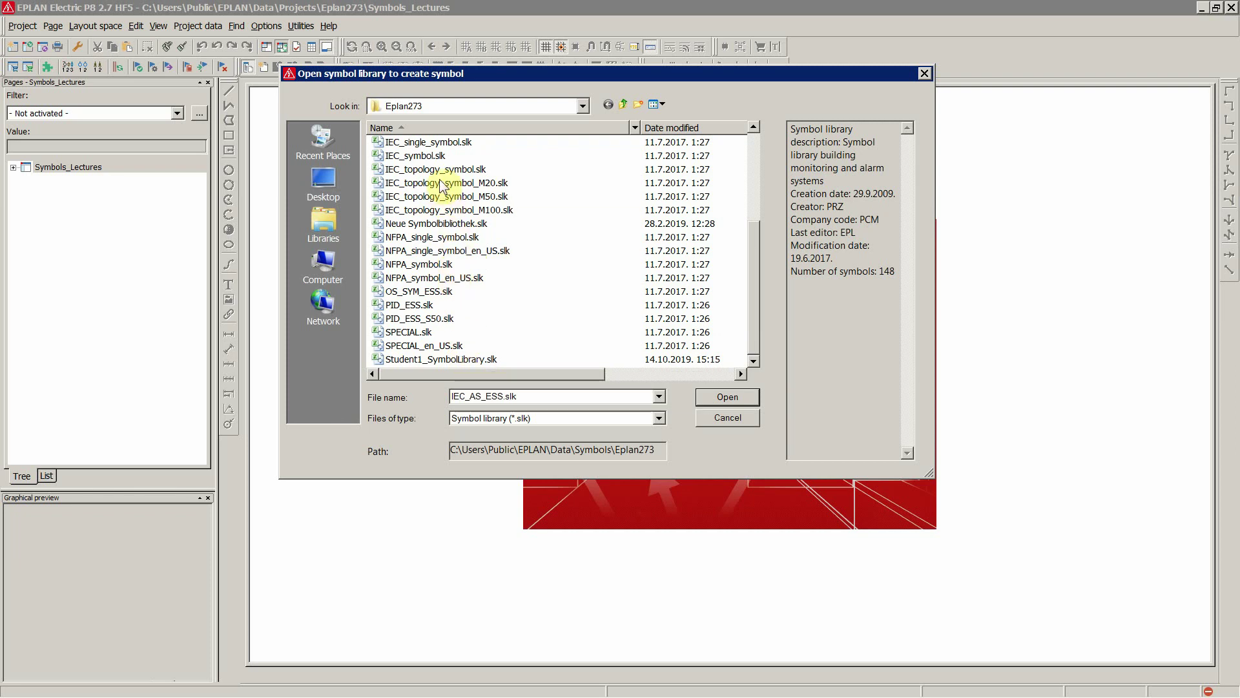
scroll(455, 275, "up", 4)
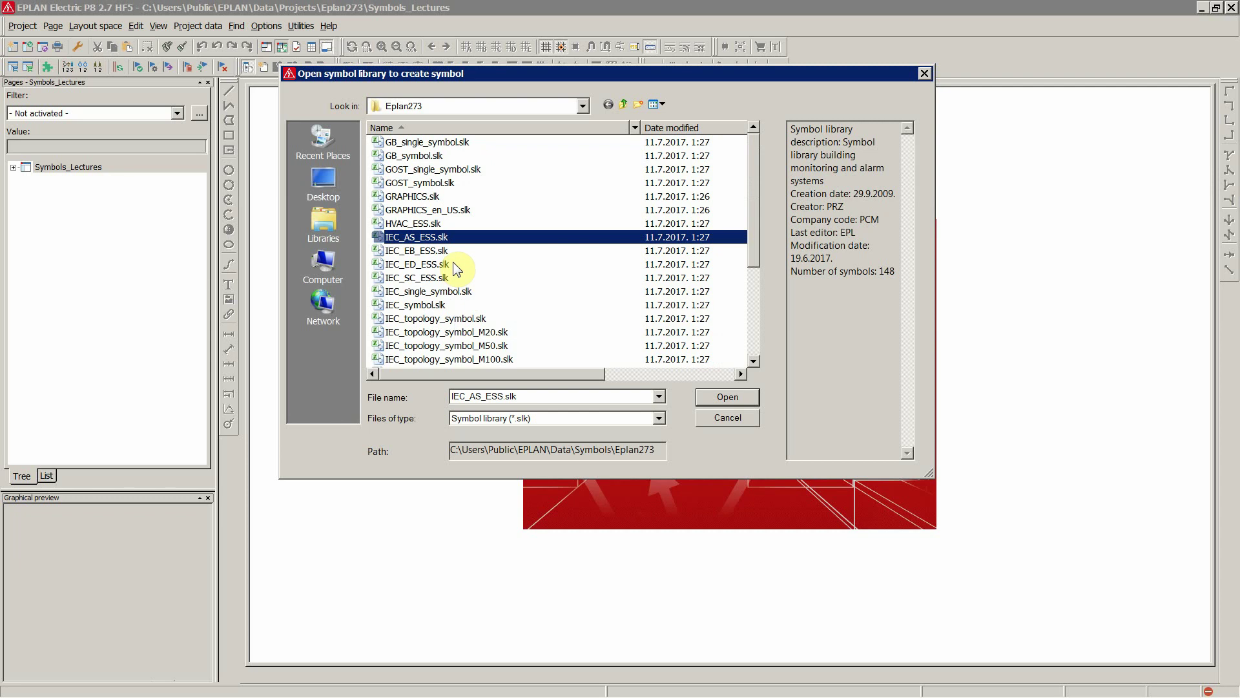
left_click(431, 277)
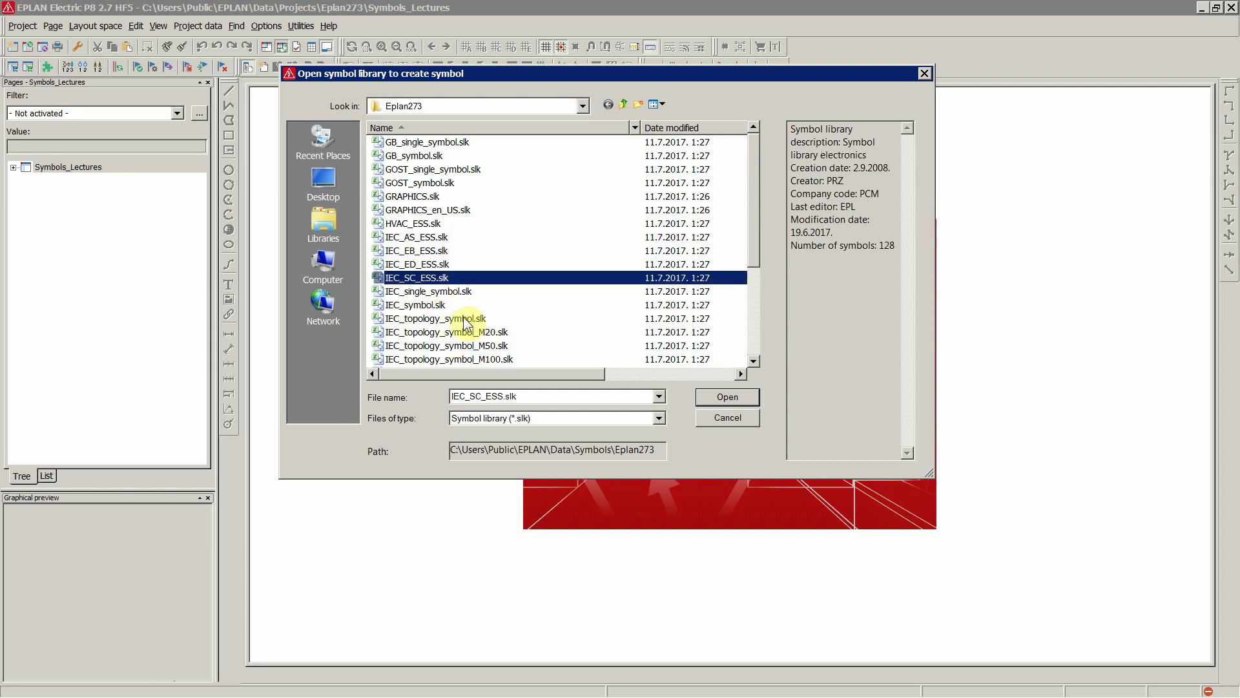
Review IEC_topology_symbol_M100, NFPA_symbol_en_US, PID_ESS, PID_ESS_S50 and NFPA_symbol library details
scroll(467, 324, "down", 4)
left_click(456, 210)
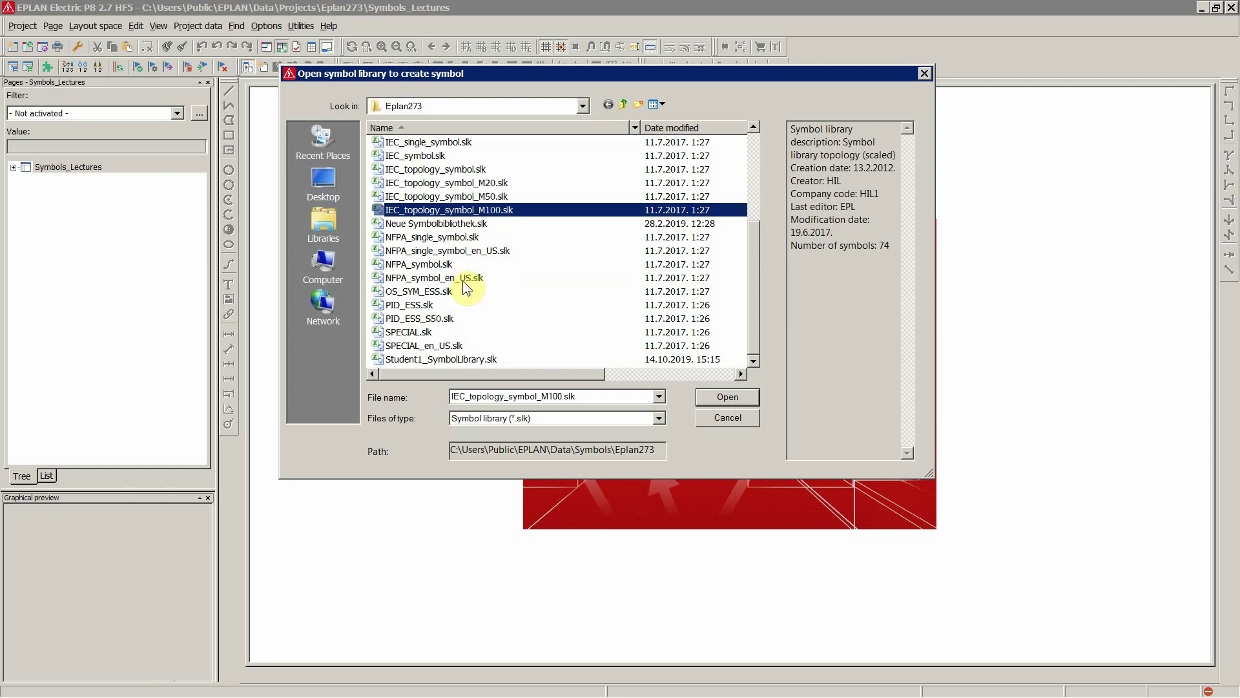
left_click(461, 281)
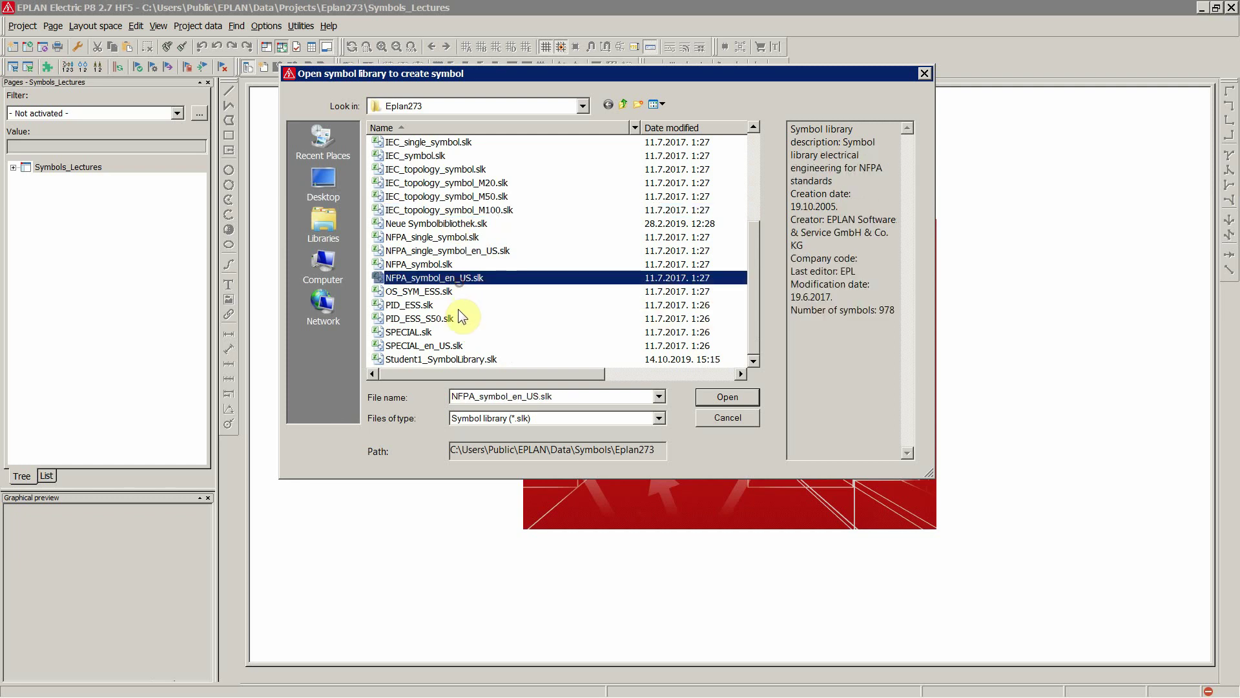
left_click(424, 306)
left_click(432, 319)
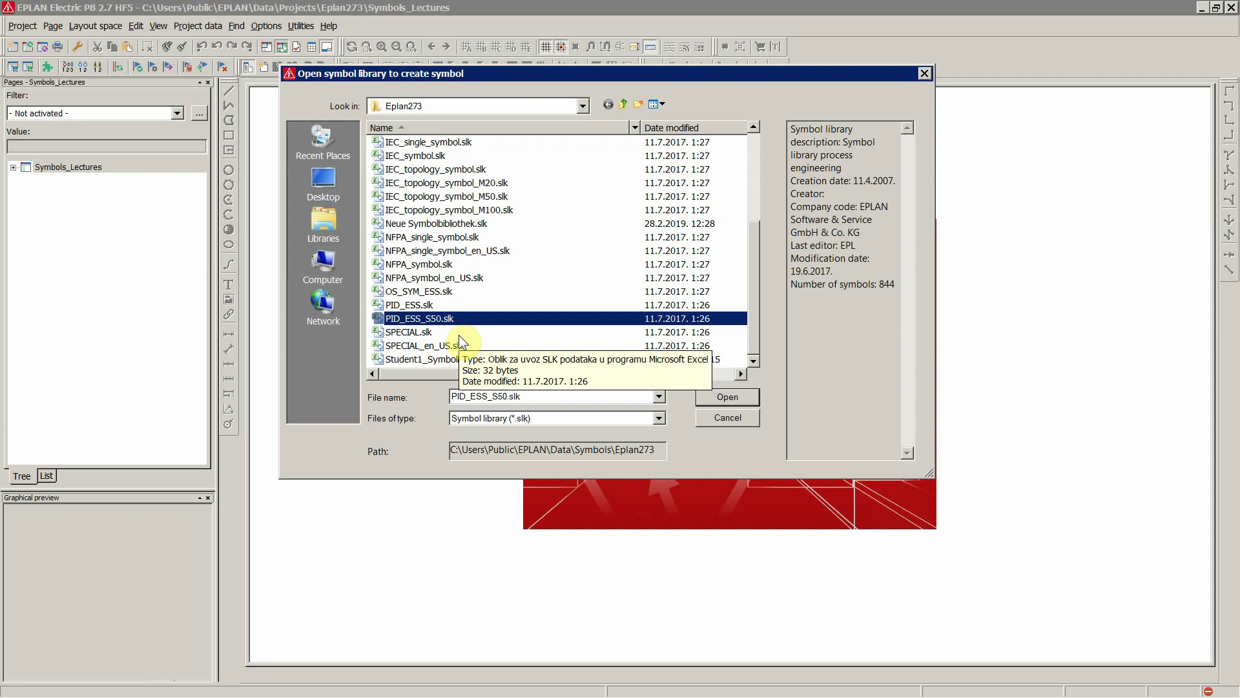
left_click(447, 265)
scroll(464, 323, "up", 4)
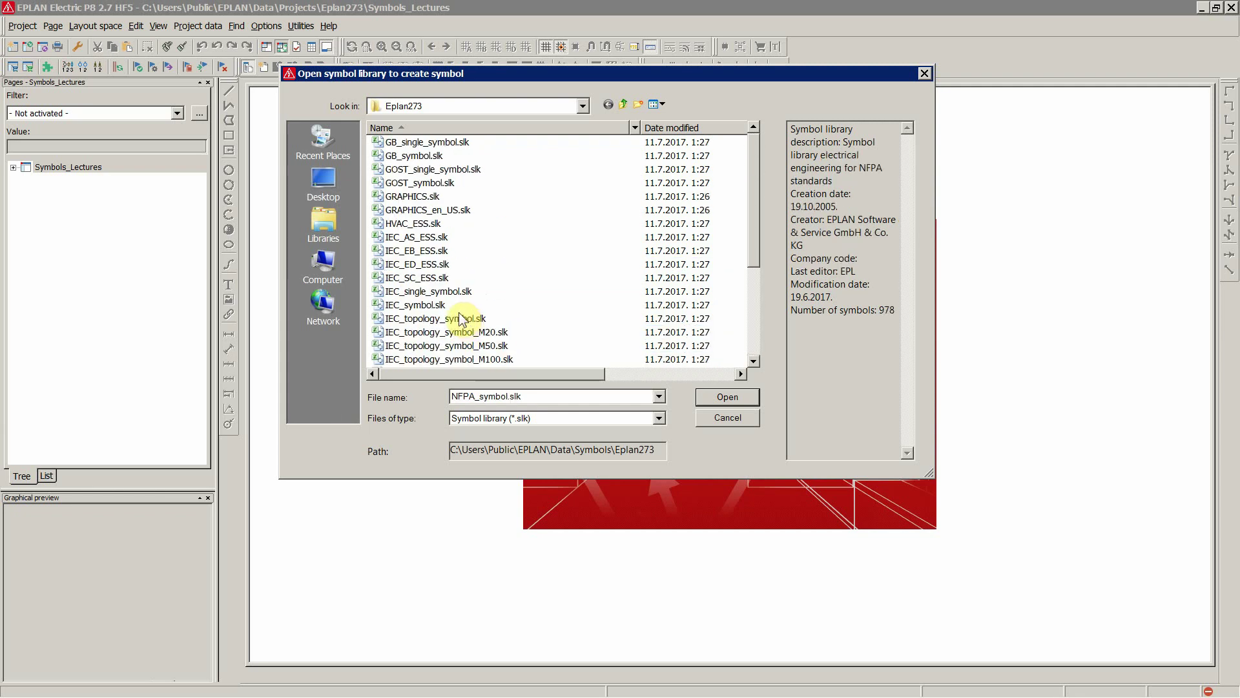
Check the GB_single_symbol and GRAPHICS libraries, then select IEC_symbol.slk
left_click(409, 238)
left_click(427, 318)
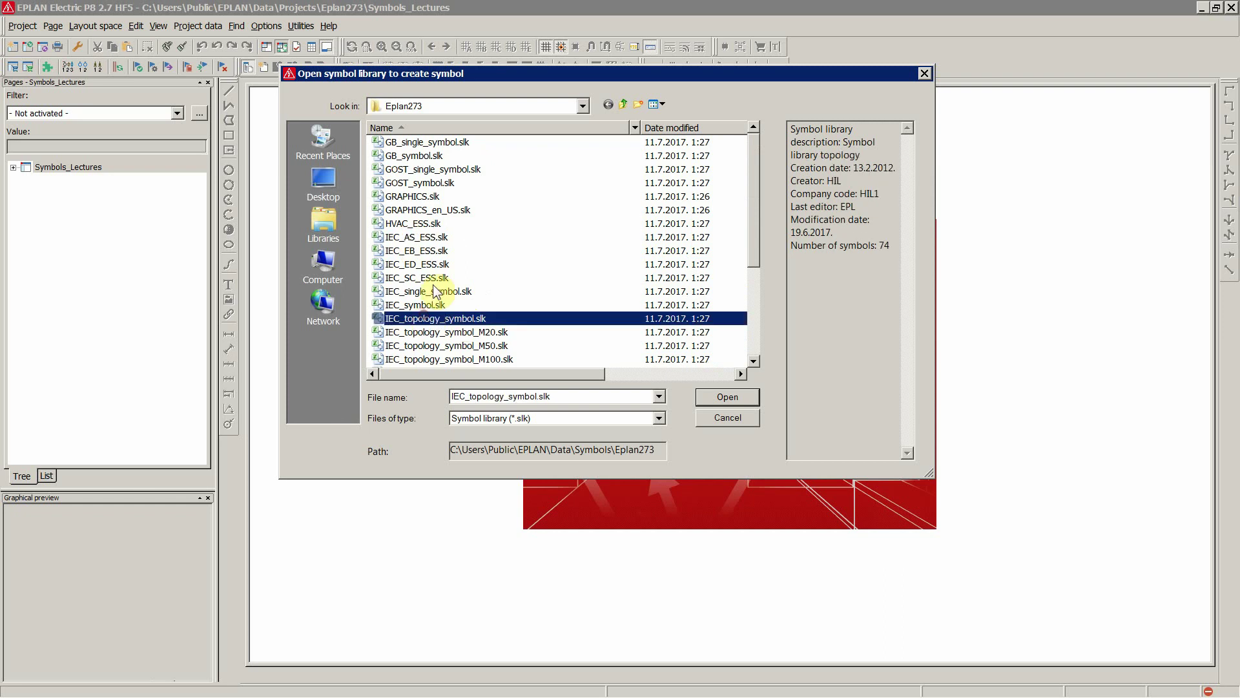
left_click(412, 142)
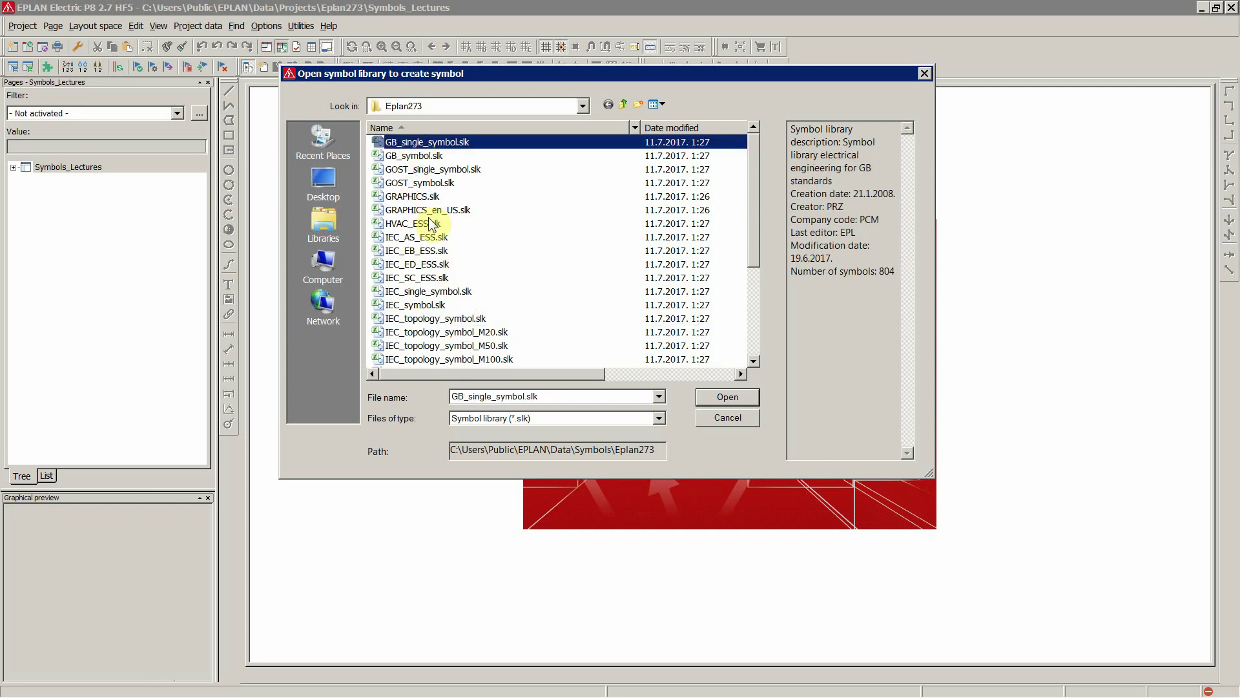
left_click(426, 197)
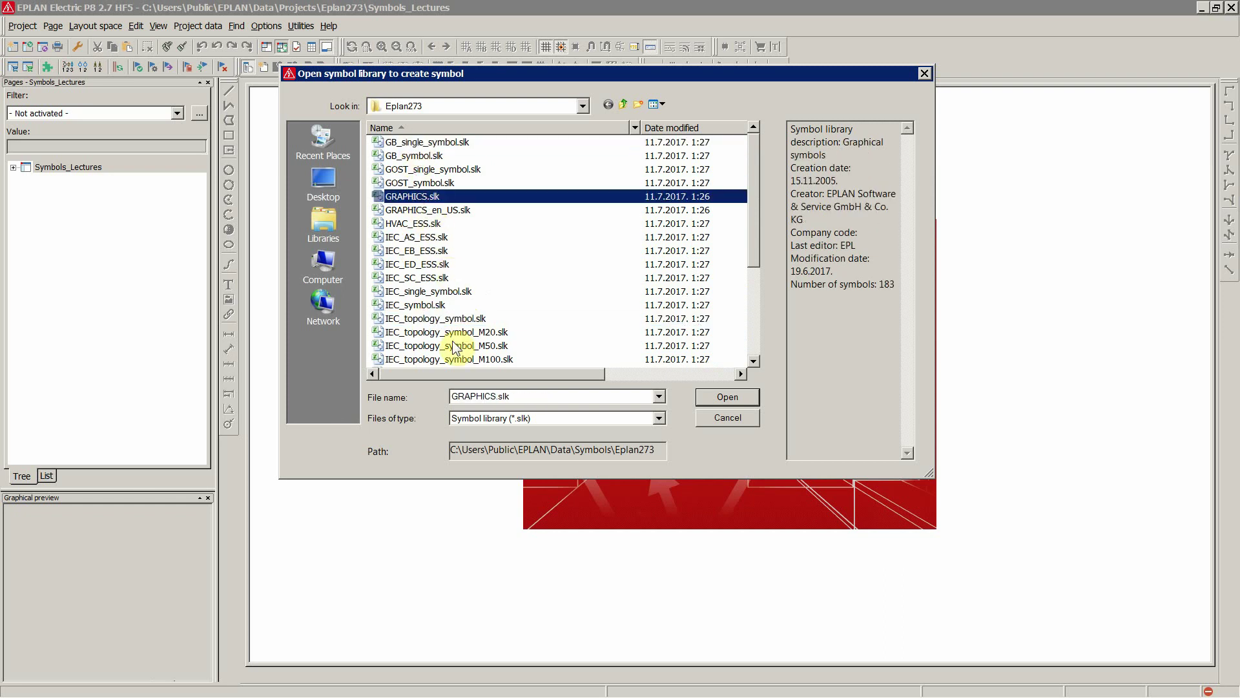
scroll(455, 333, "down", 4)
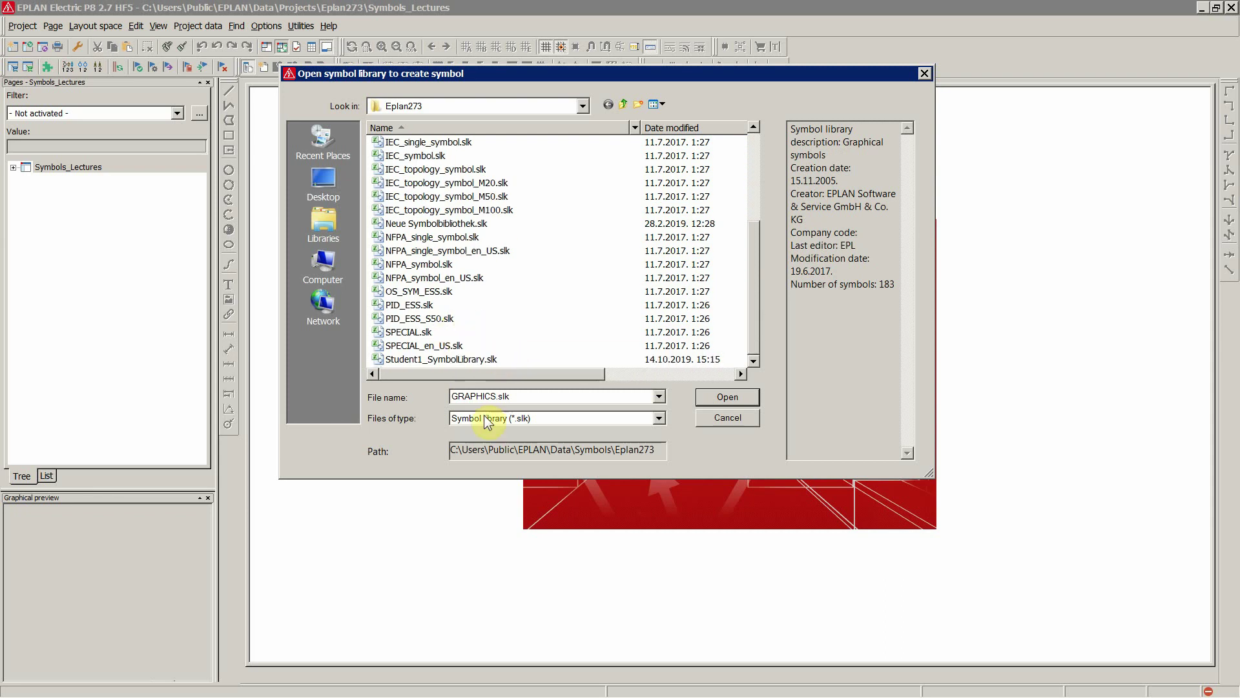
scroll(457, 331, "up", 2)
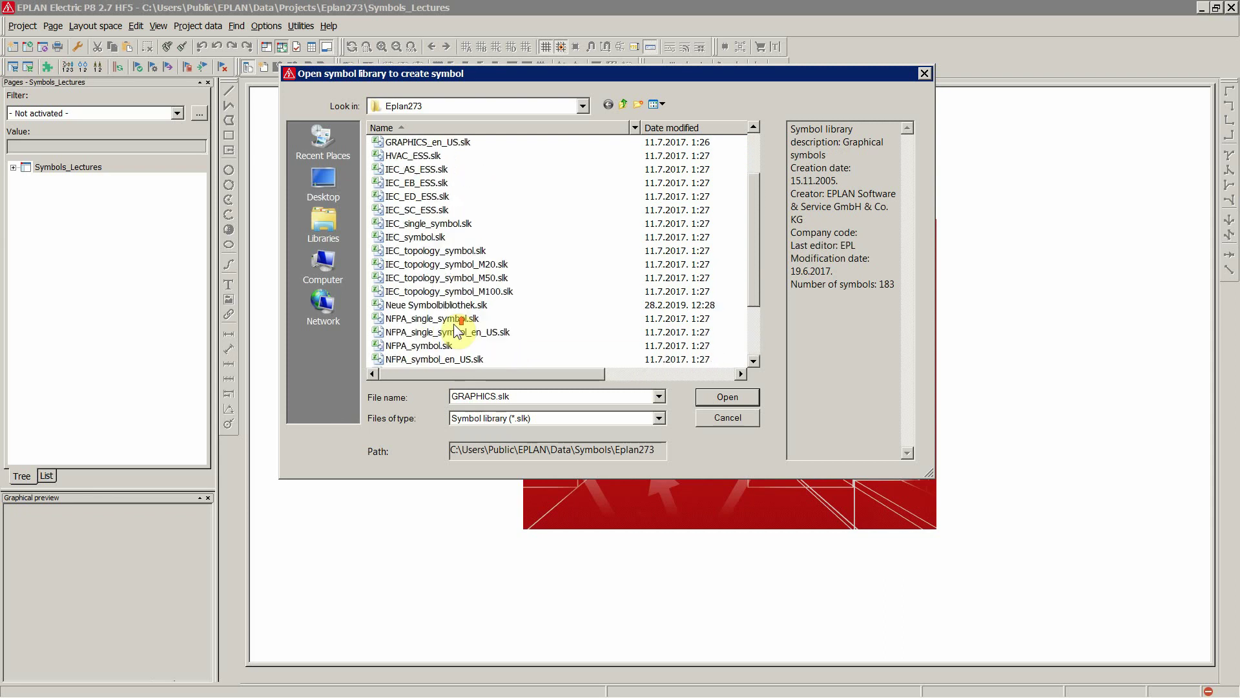
left_click(420, 237)
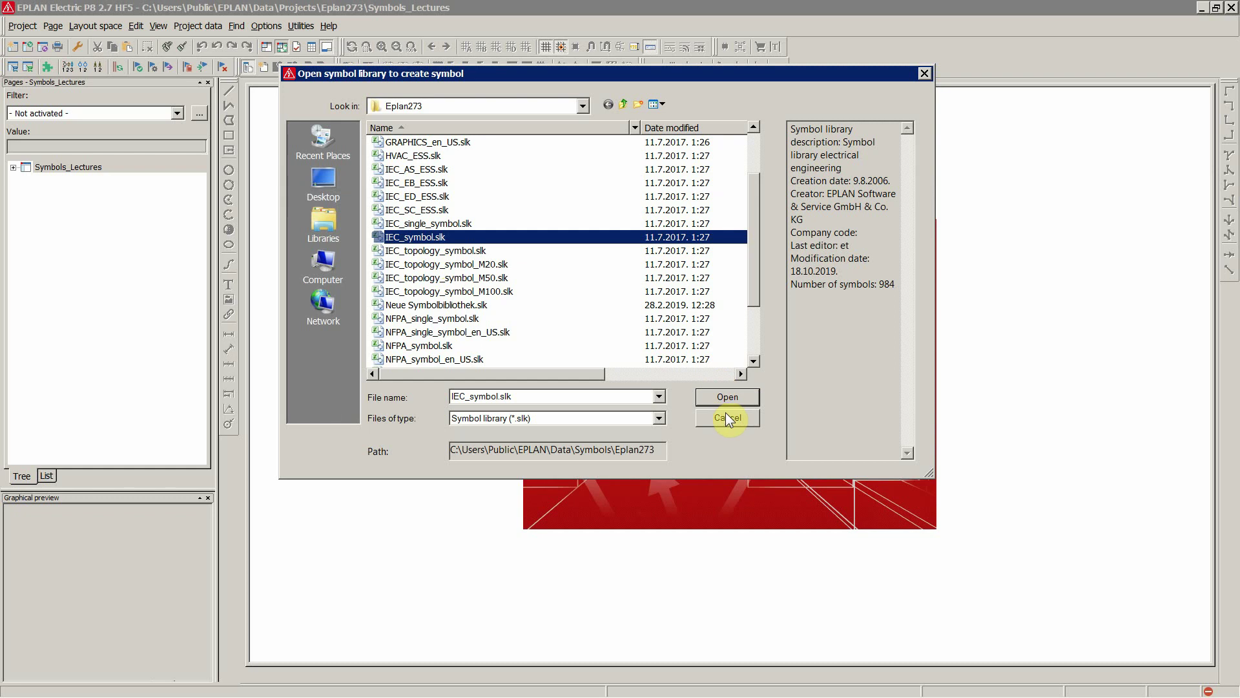
Open the IEC_symbol library and confirm Variant A for the new symbol
left_click(725, 398)
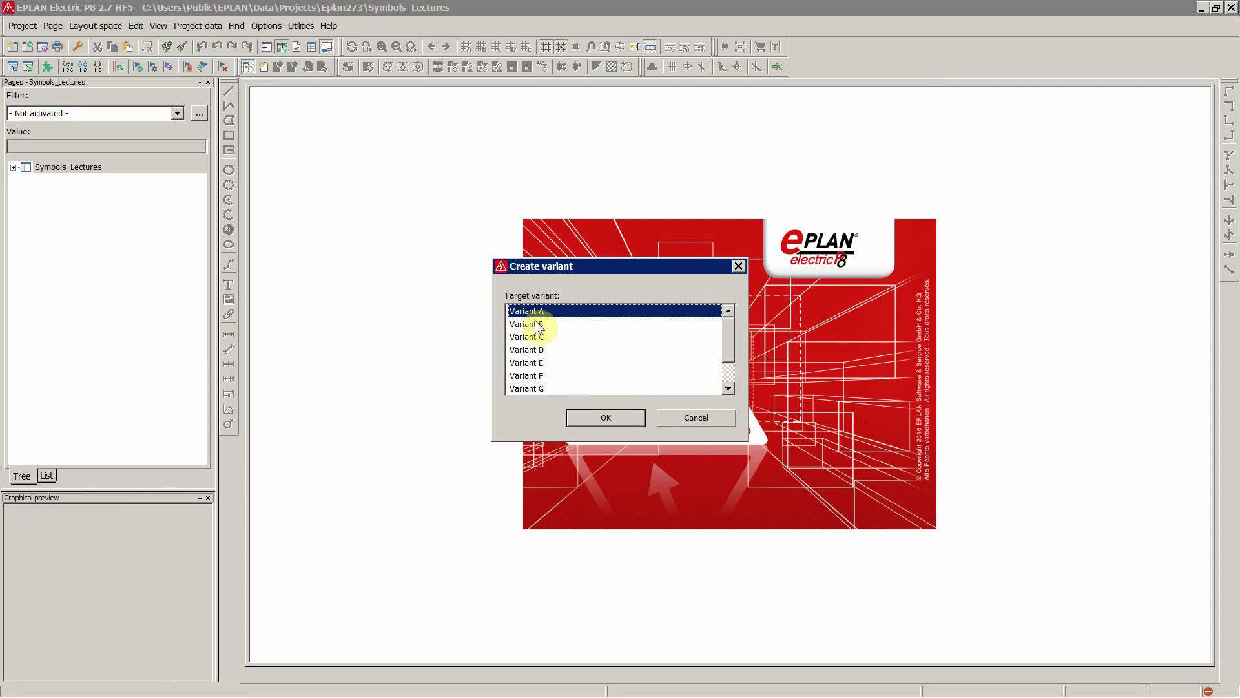
mouse_move(726, 336)
left_mouse_down()
mouse_move(726, 373)
mouse_move(722, 314)
left_mouse_up()
left_click(606, 417)
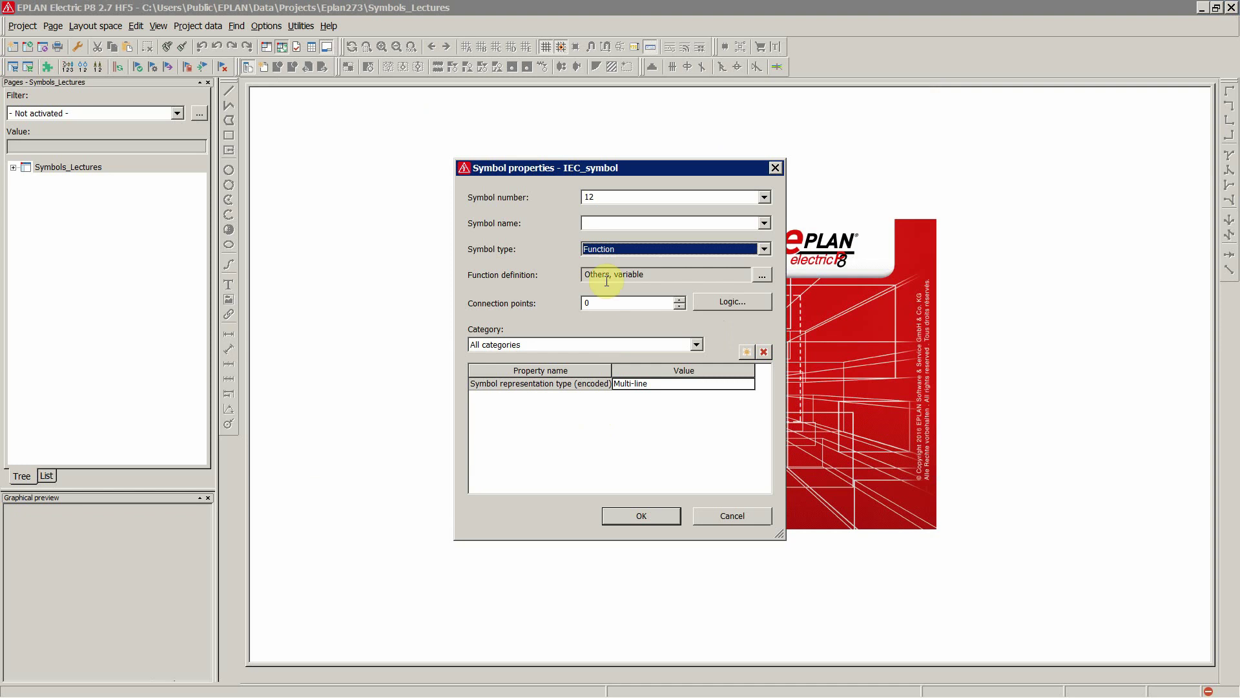
left_click(600, 196)
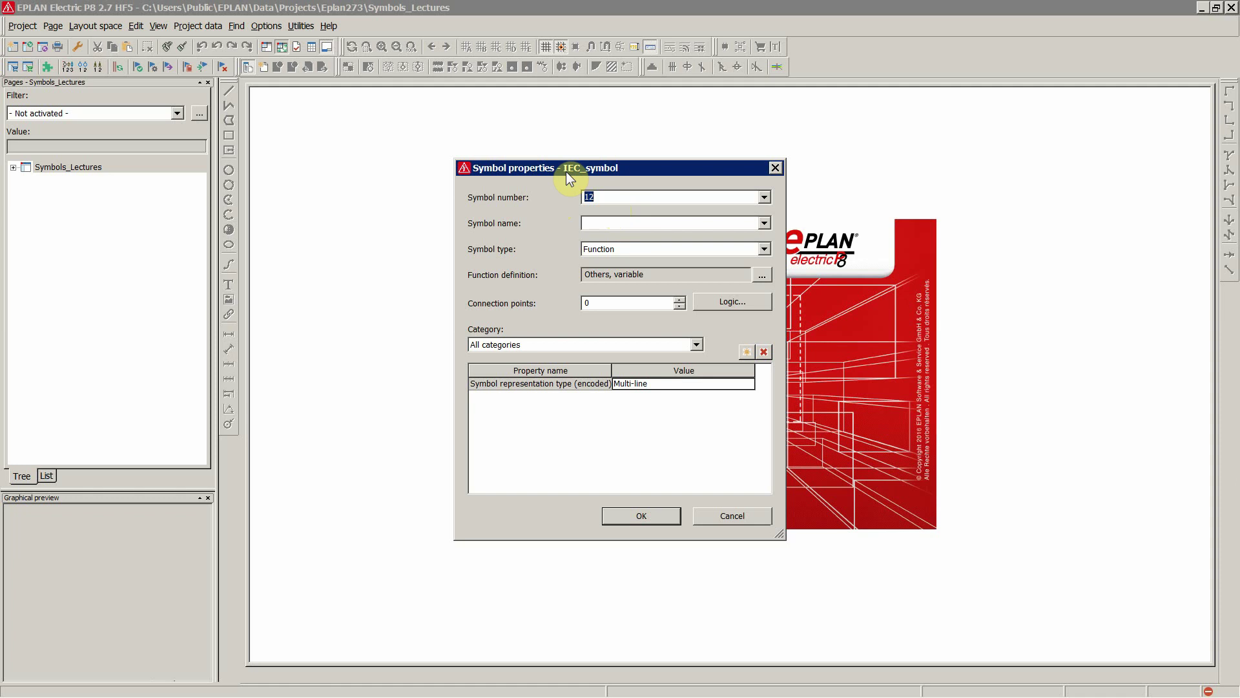
mouse_move(564, 168)
left_mouse_down()
mouse_move(612, 168)
mouse_move(557, 167)
left_mouse_up()
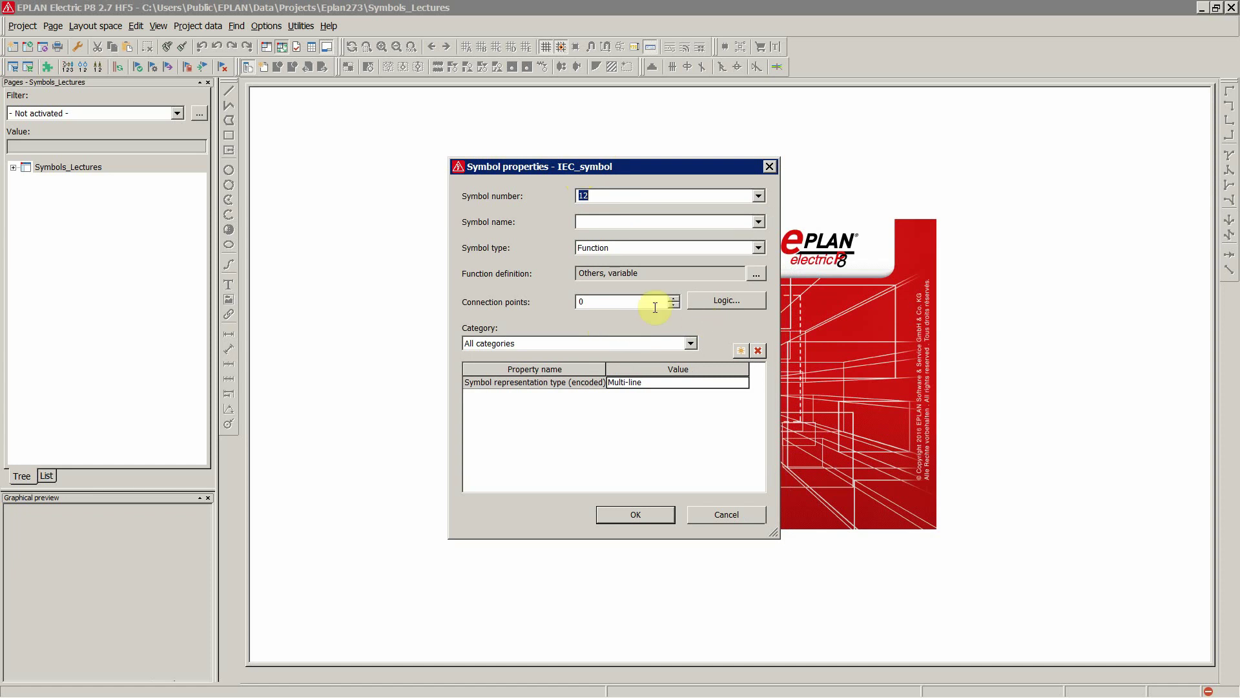
left_click(588, 302)
type("3")
left_click(536, 302)
type("0")
Set function definition to Valve, brake, and coupling > Valve > Valve, 3 connection points, with PE
left_click(756, 275)
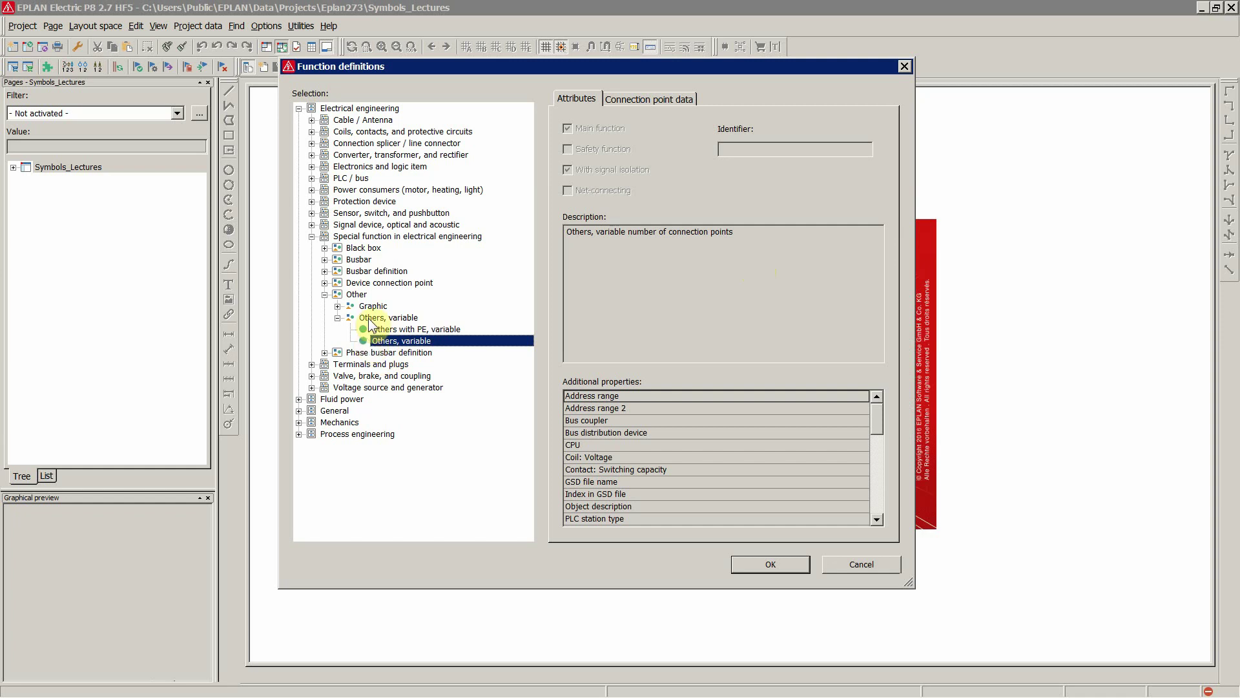
double_click(366, 236)
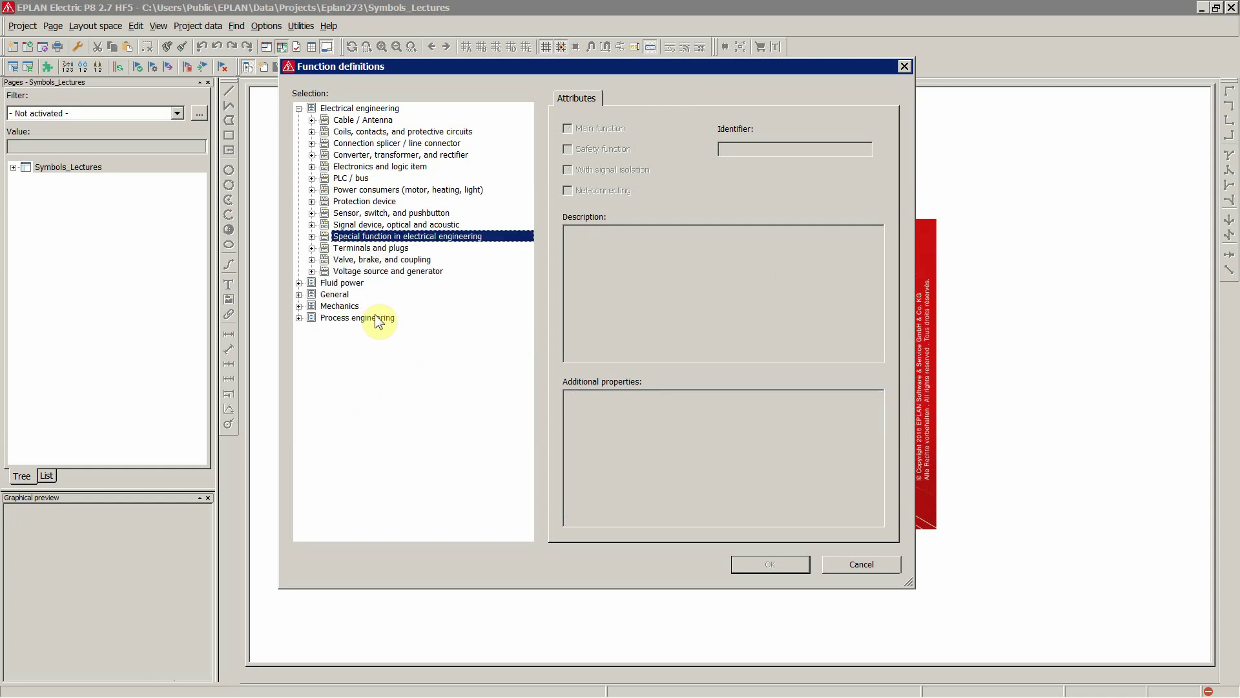
double_click(365, 260)
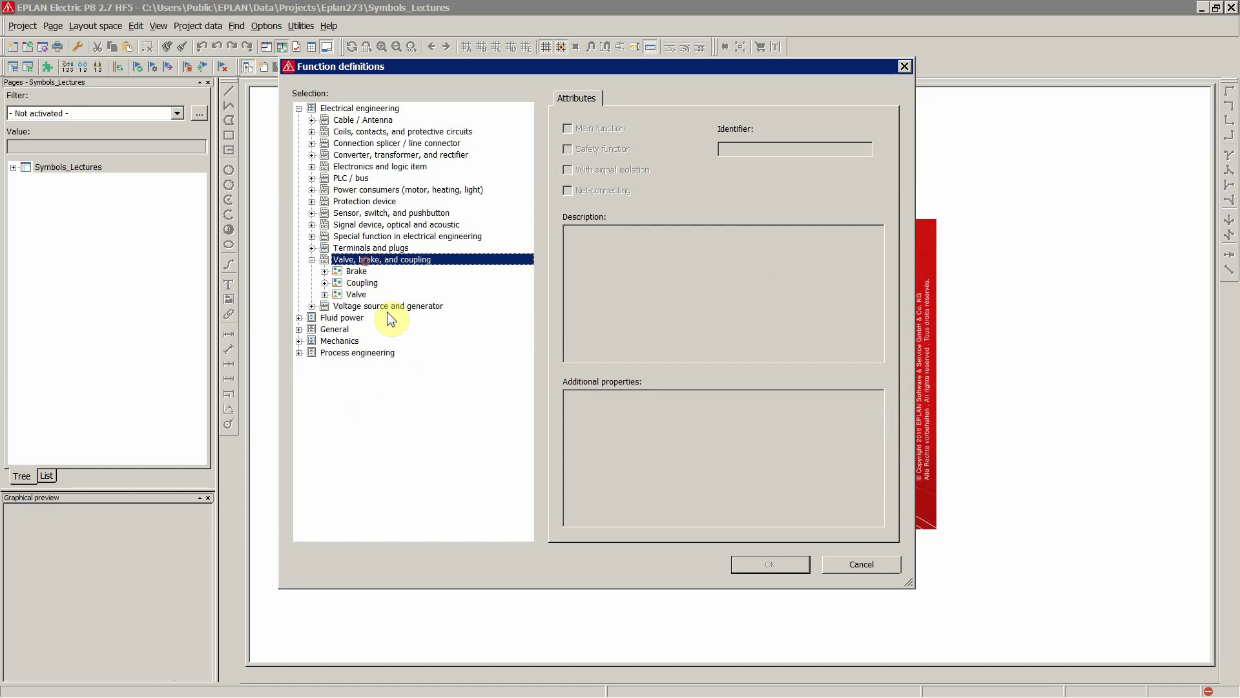
double_click(356, 295)
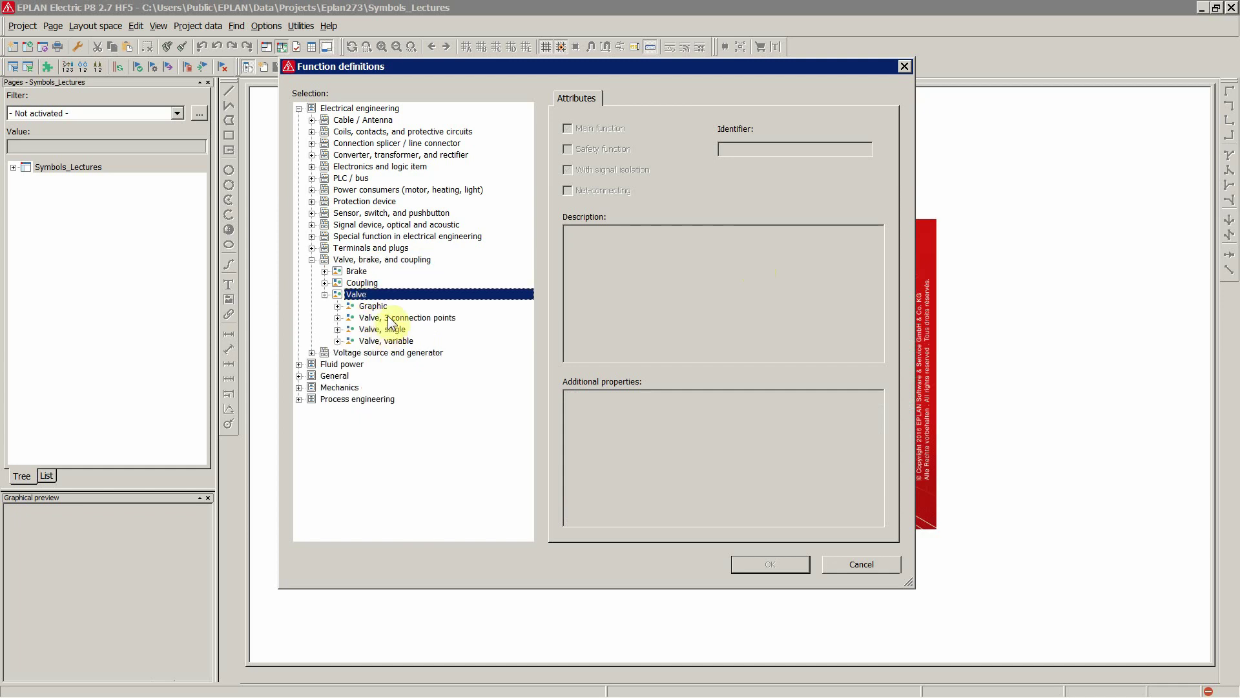
double_click(390, 318)
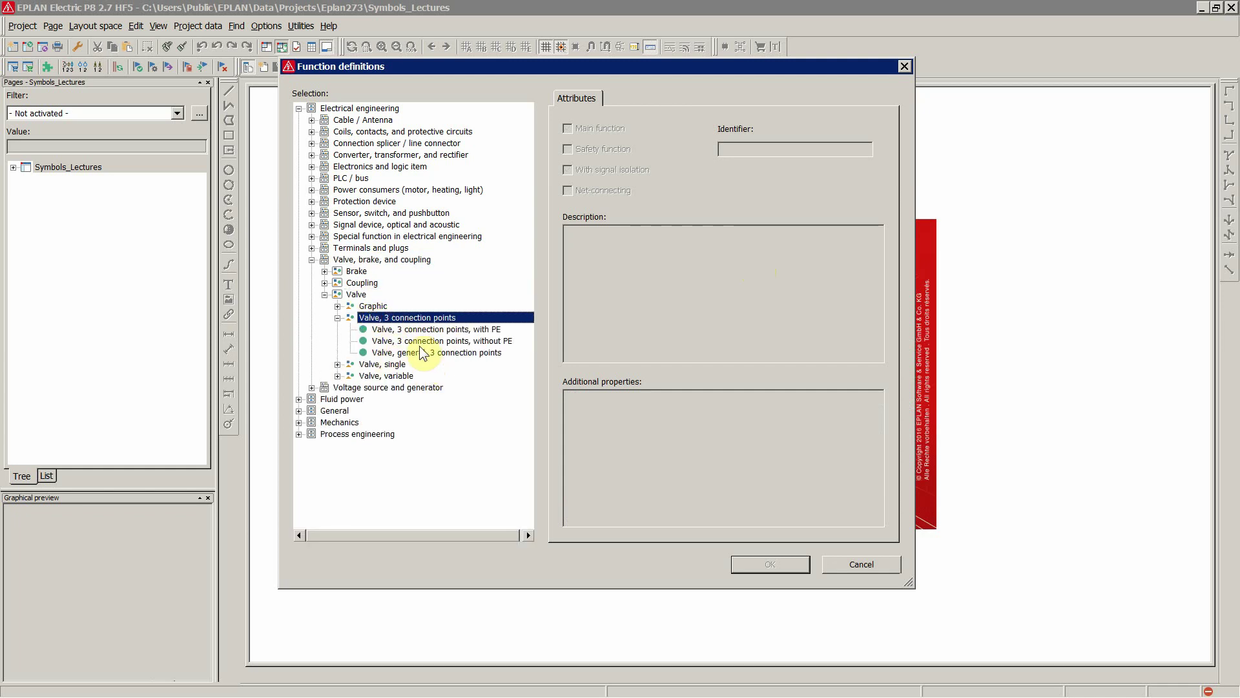
left_click(417, 329)
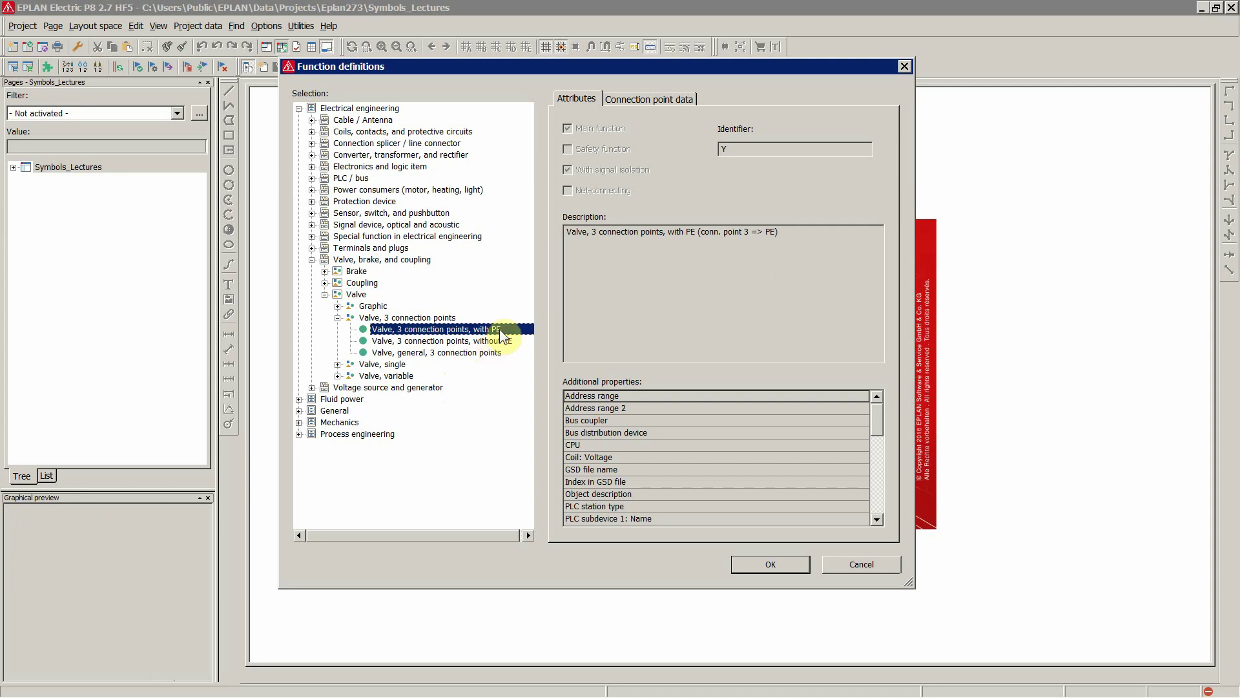
left_click(766, 564)
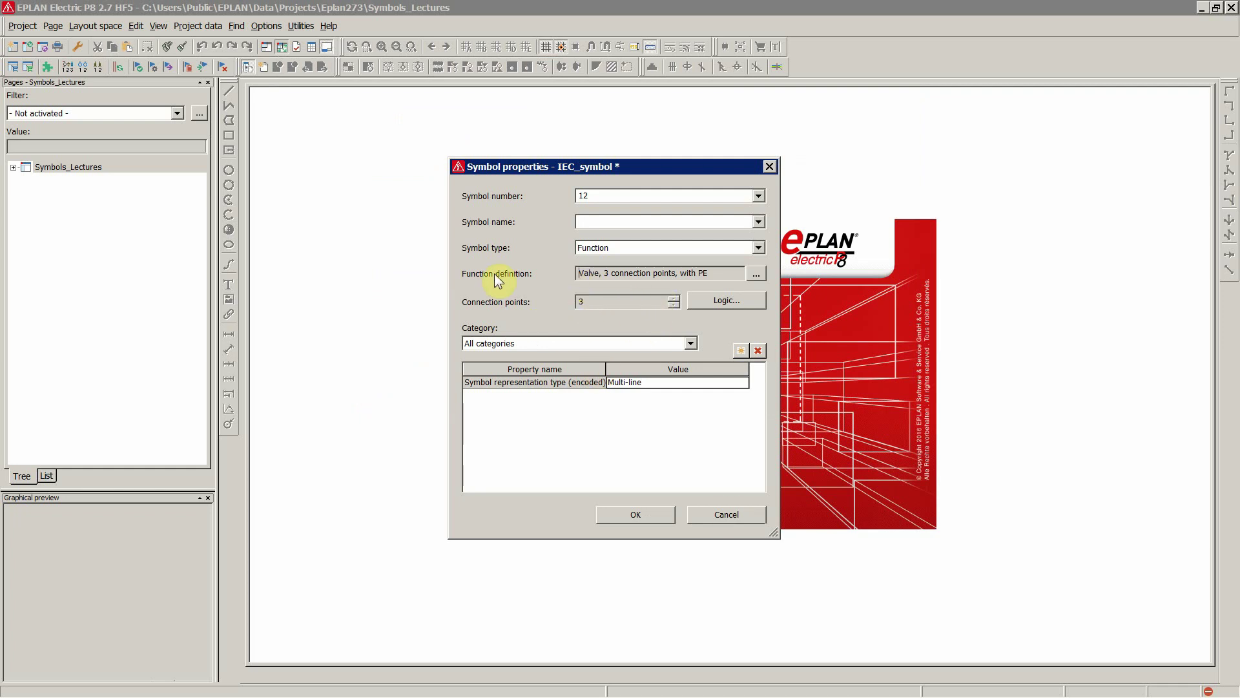
left_click(585, 300)
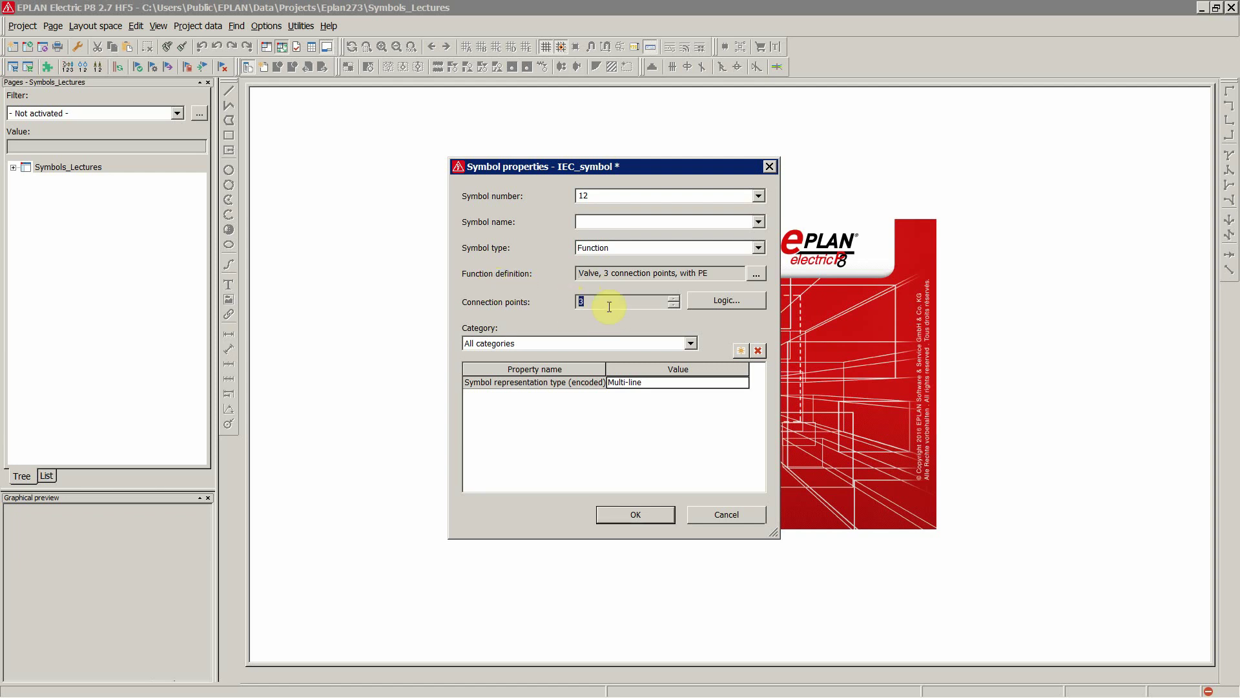
left_click_drag(609, 302, 569, 295)
left_click(723, 301)
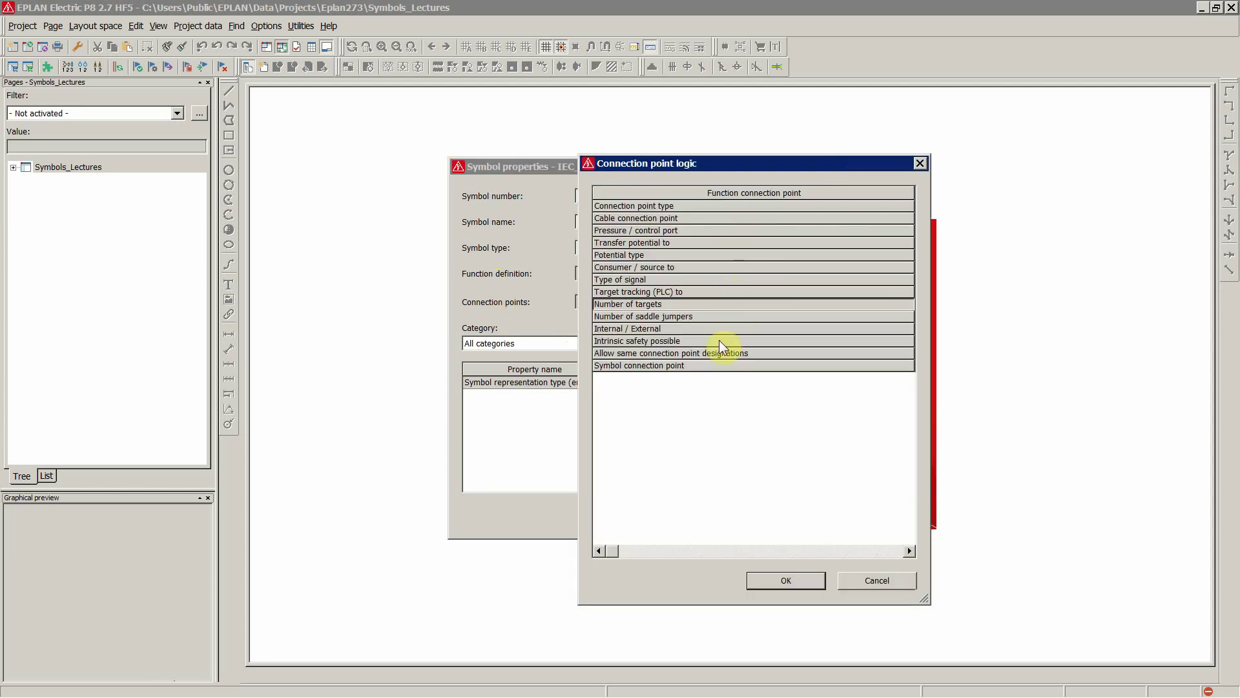
left_click(877, 581)
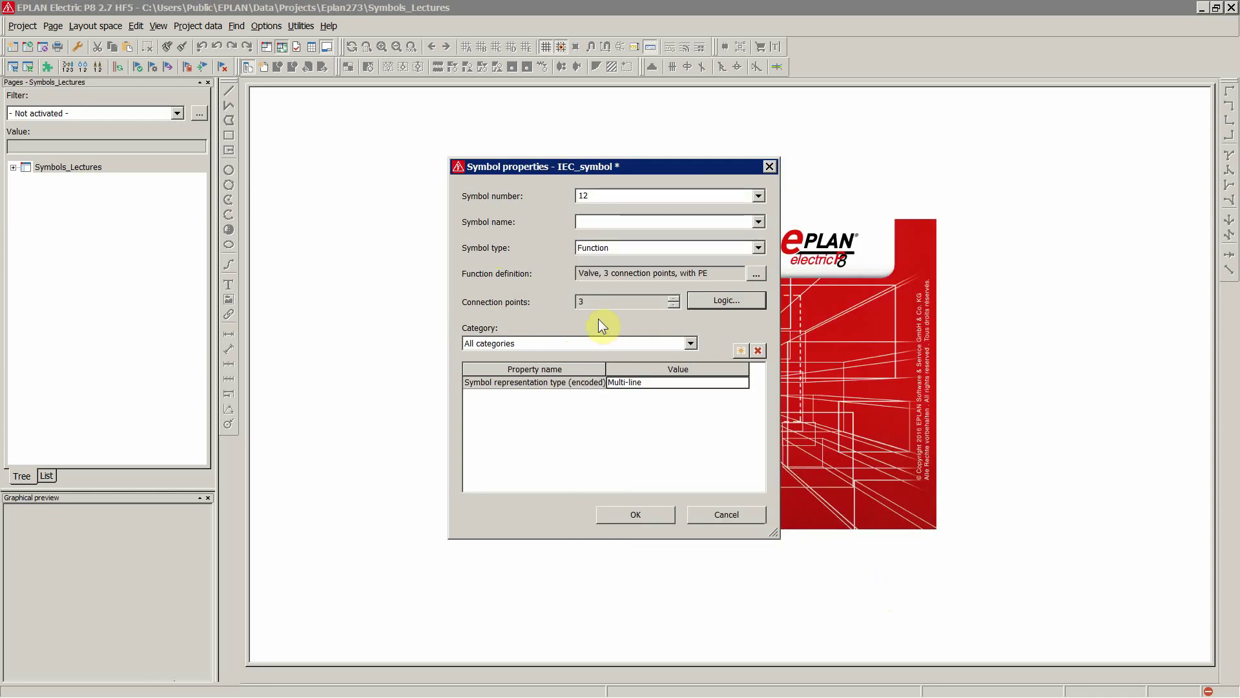
left_click_drag(614, 302, 559, 300)
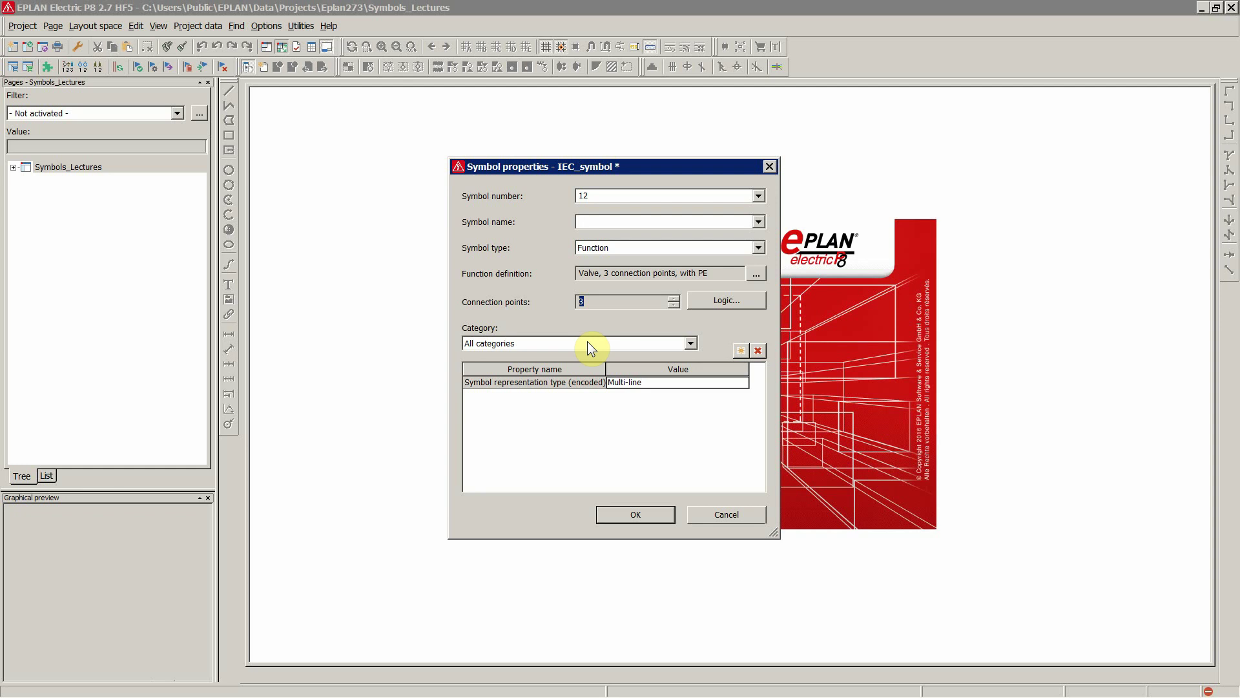
Enter Valve_plusPE as the symbol name
left_click(590, 222)
type("Valve_plusPE")
Keep Multi-line as the symbol's representation type
left_click(626, 384)
left_click(742, 382)
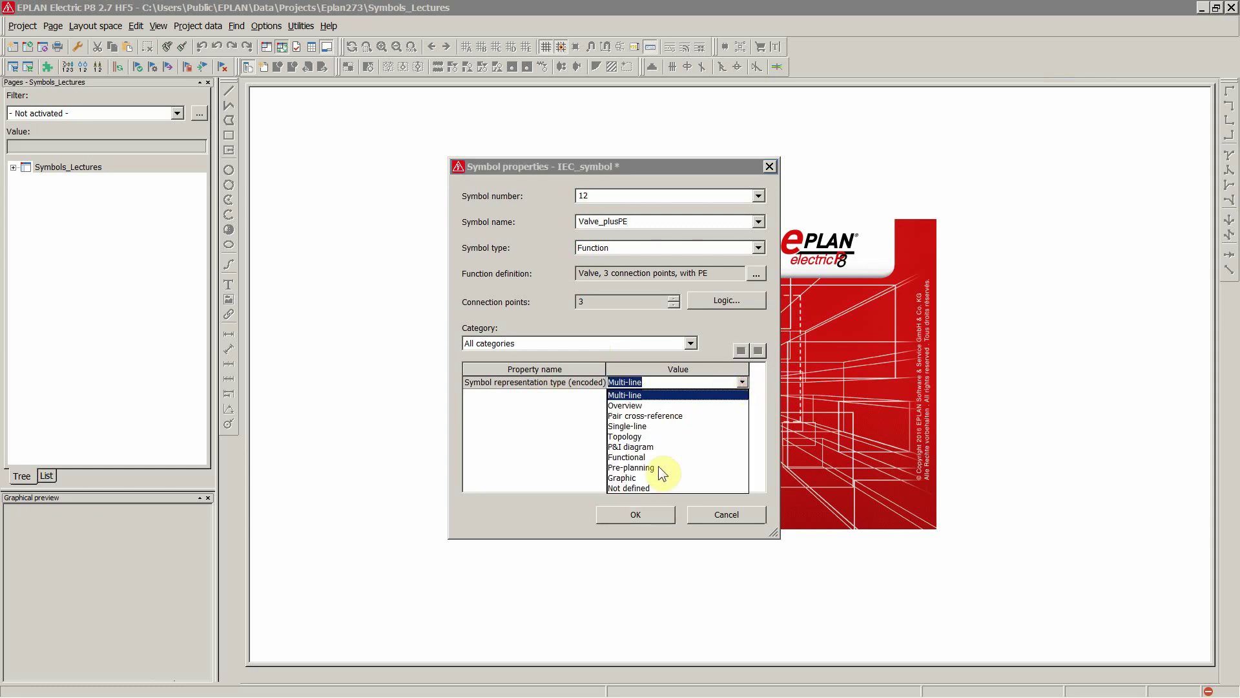
left_click(627, 395)
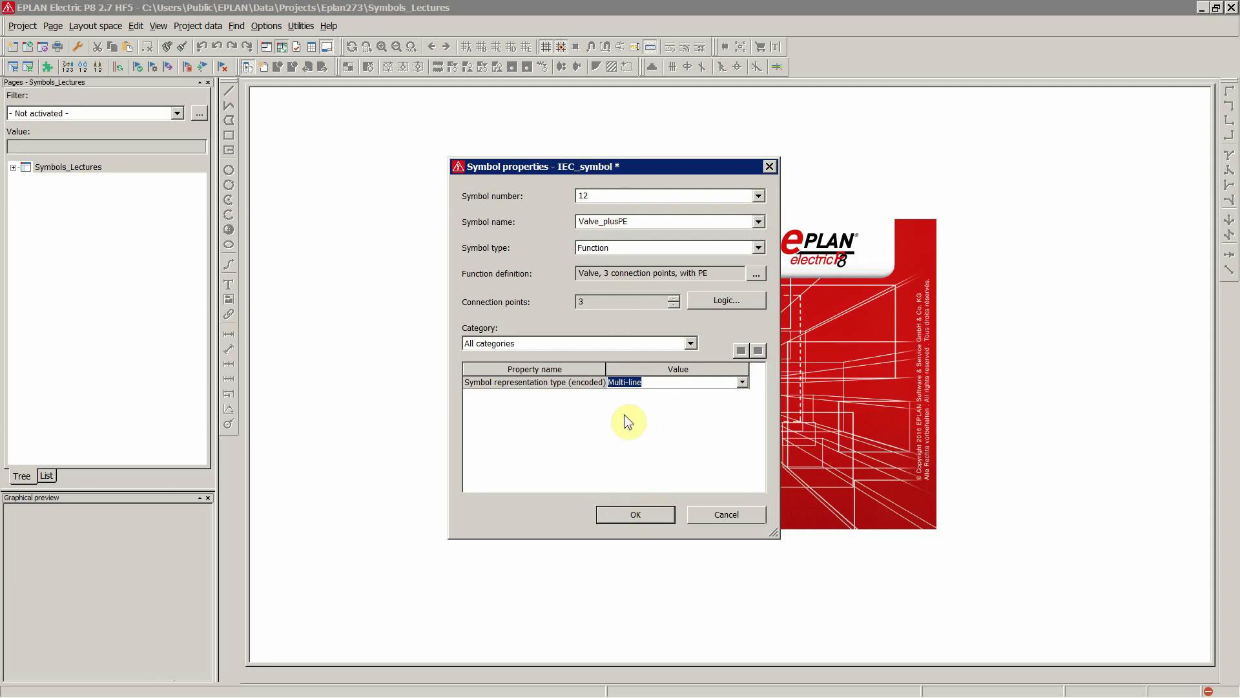
Confirm the symbol properties and open the empty Valve_plusPE:12 variant A page, zoomed around the origin
left_click(633, 510)
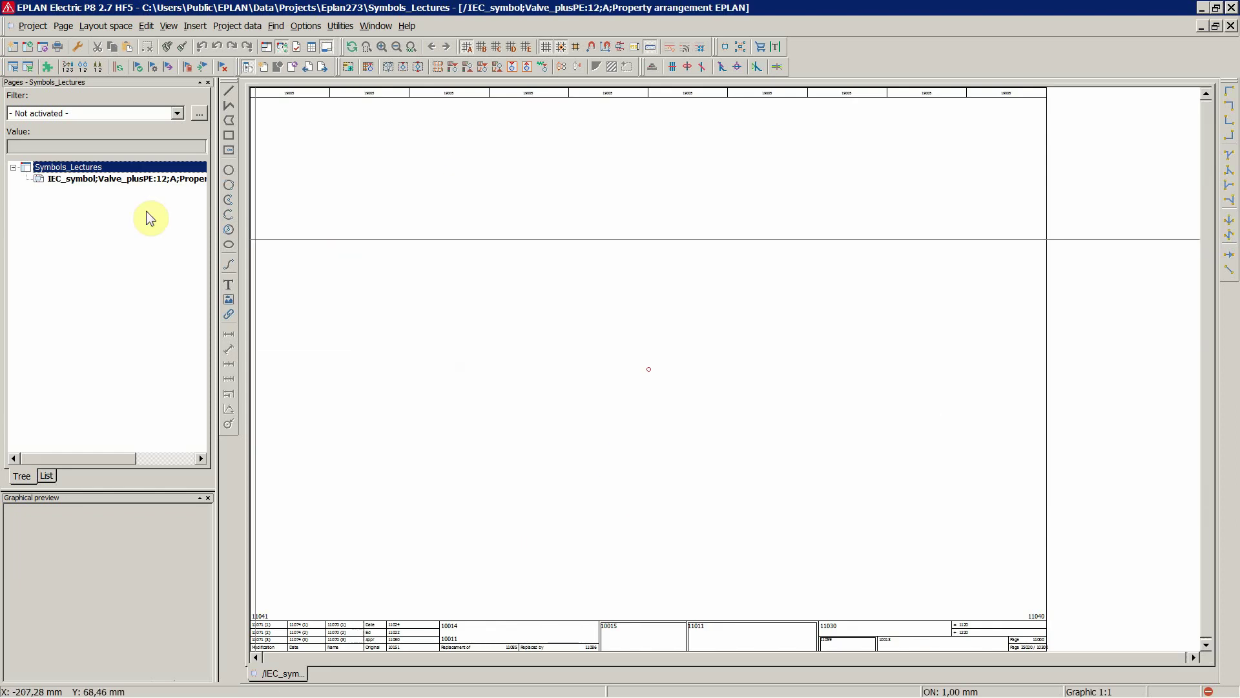
left_click(110, 178)
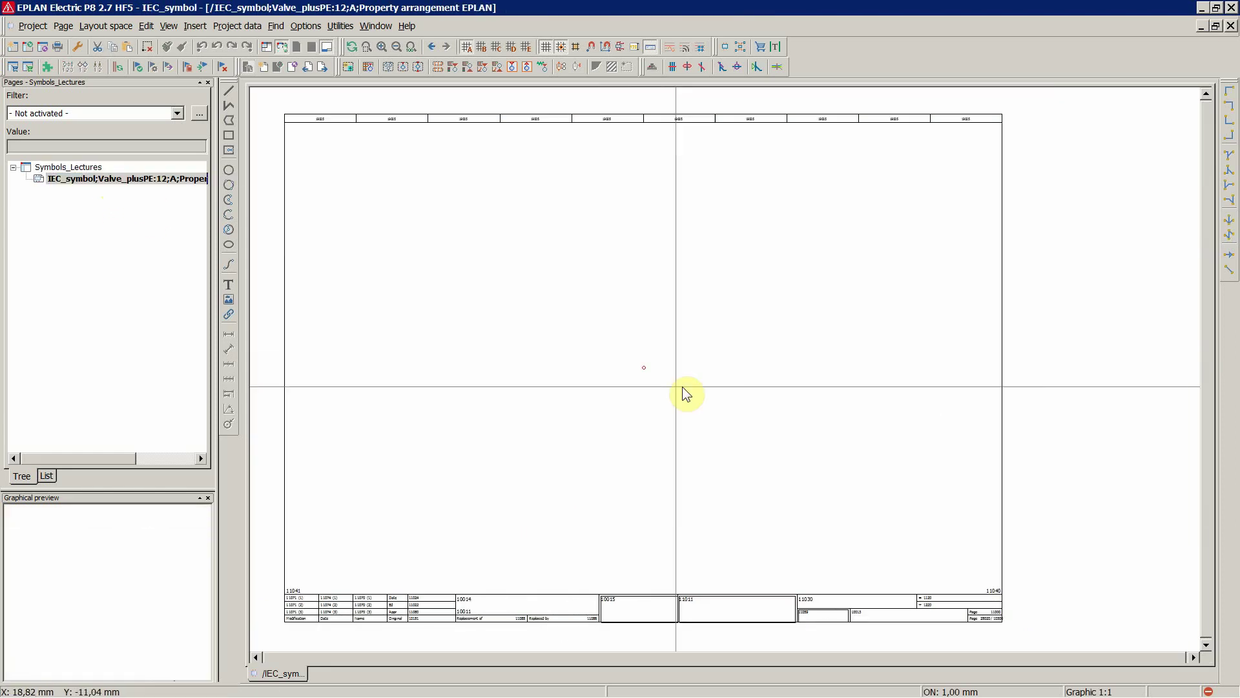
scroll(676, 394, "up", 5)
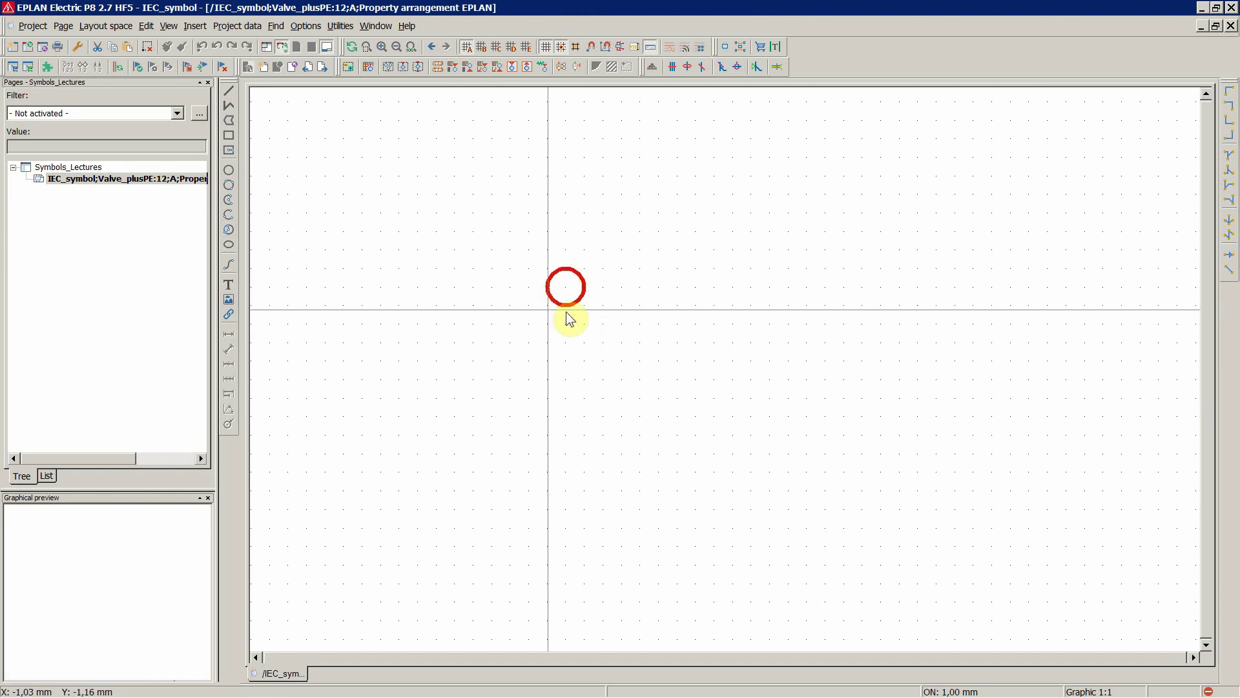
scroll(576, 404, "down", 3)
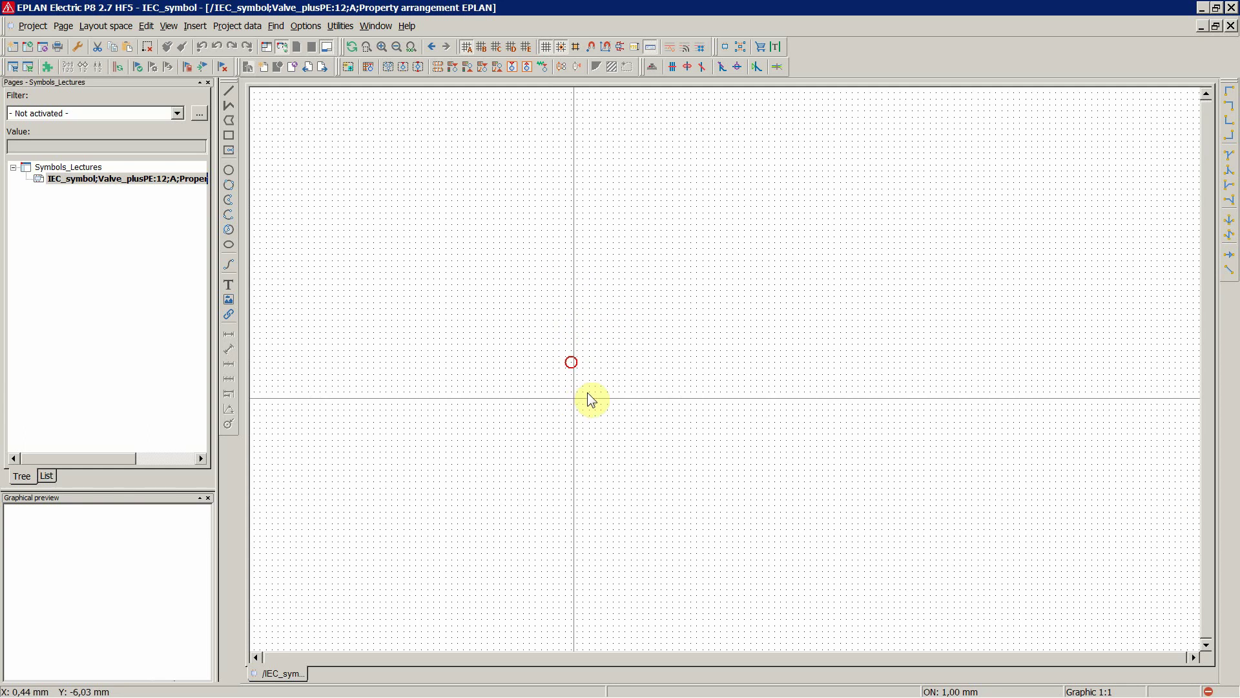
scroll(609, 343, "down", 5)
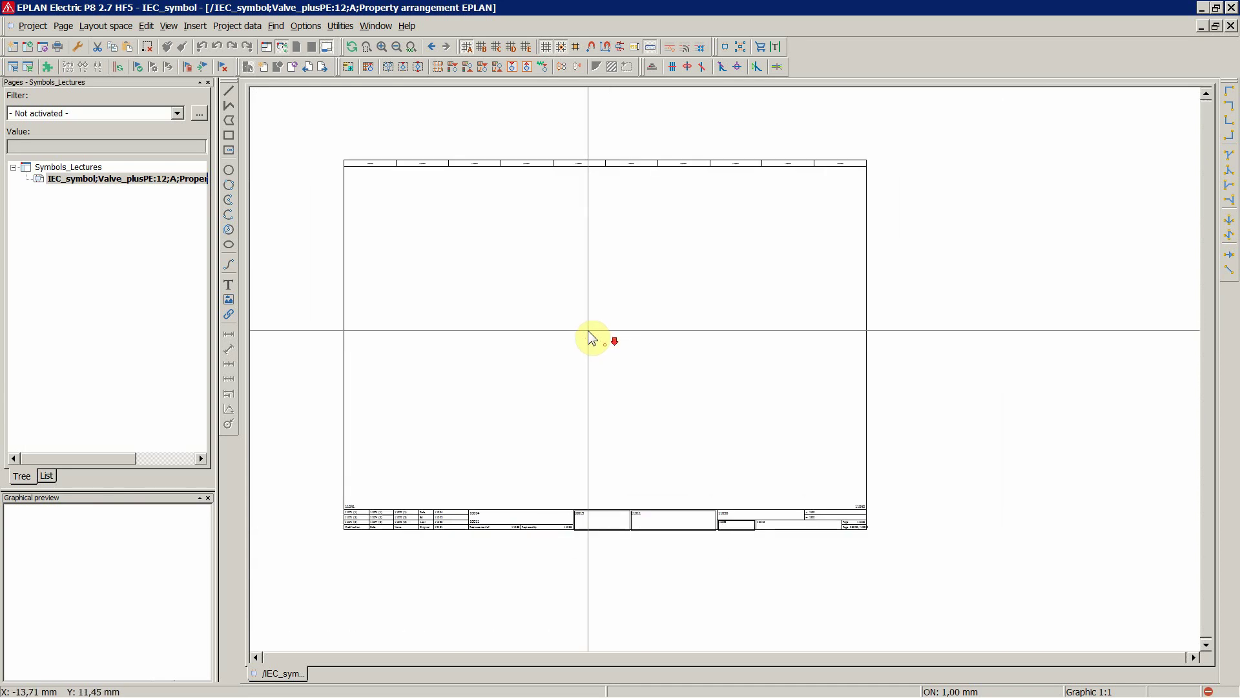
scroll(400, 235, "up", 3)
scroll(400, 235, "down", 2)
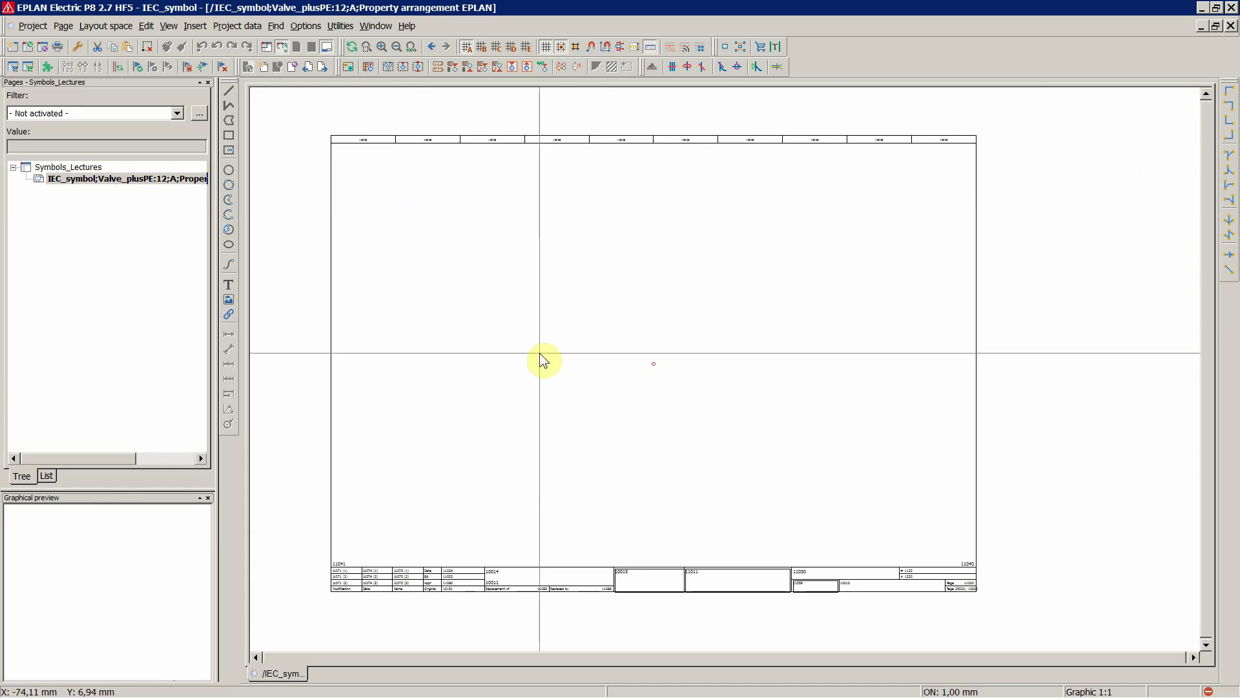
scroll(540, 352, "up", 1)
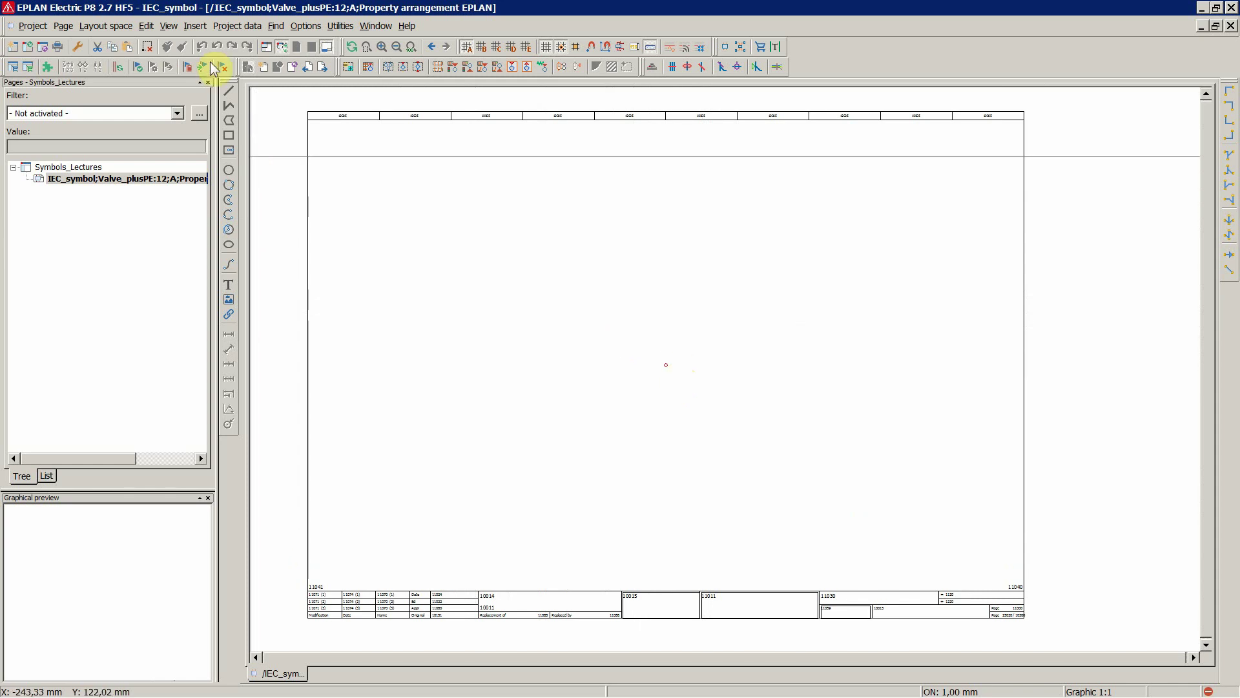
Pick the three-connection valve from the IEC_symbol library, then cancel its placement
left_click(196, 33)
left_click(204, 40)
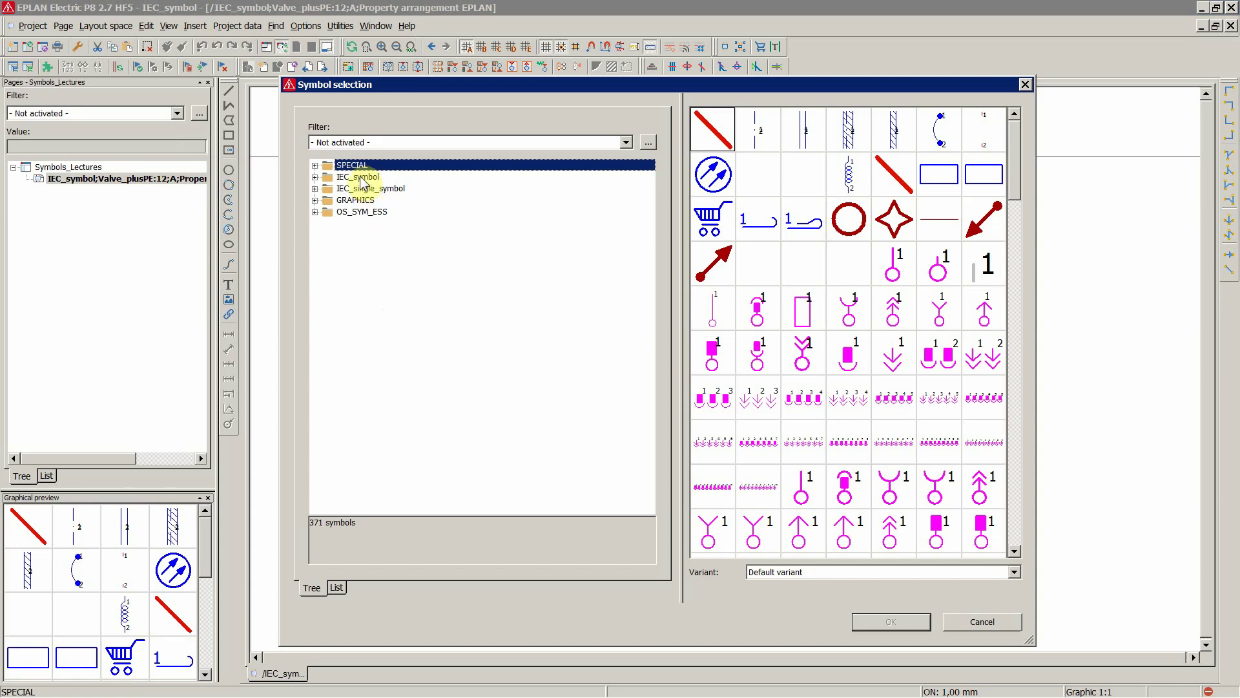
double_click(363, 178)
double_click(382, 190)
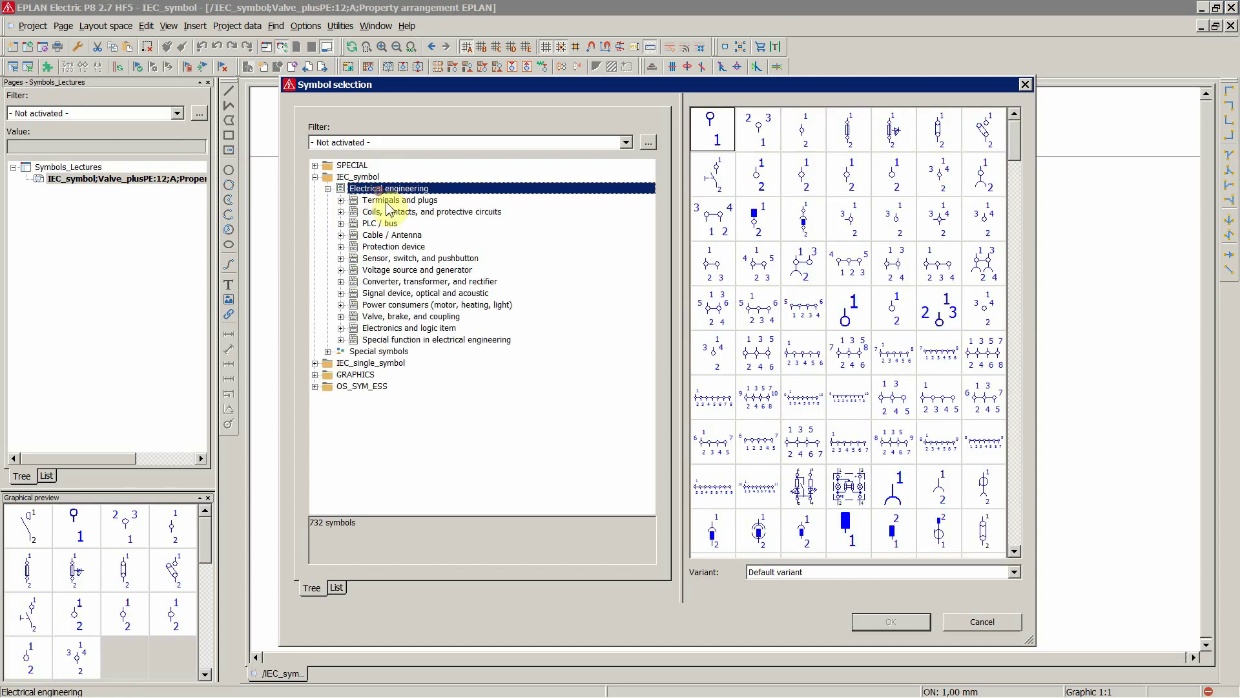
double_click(397, 315)
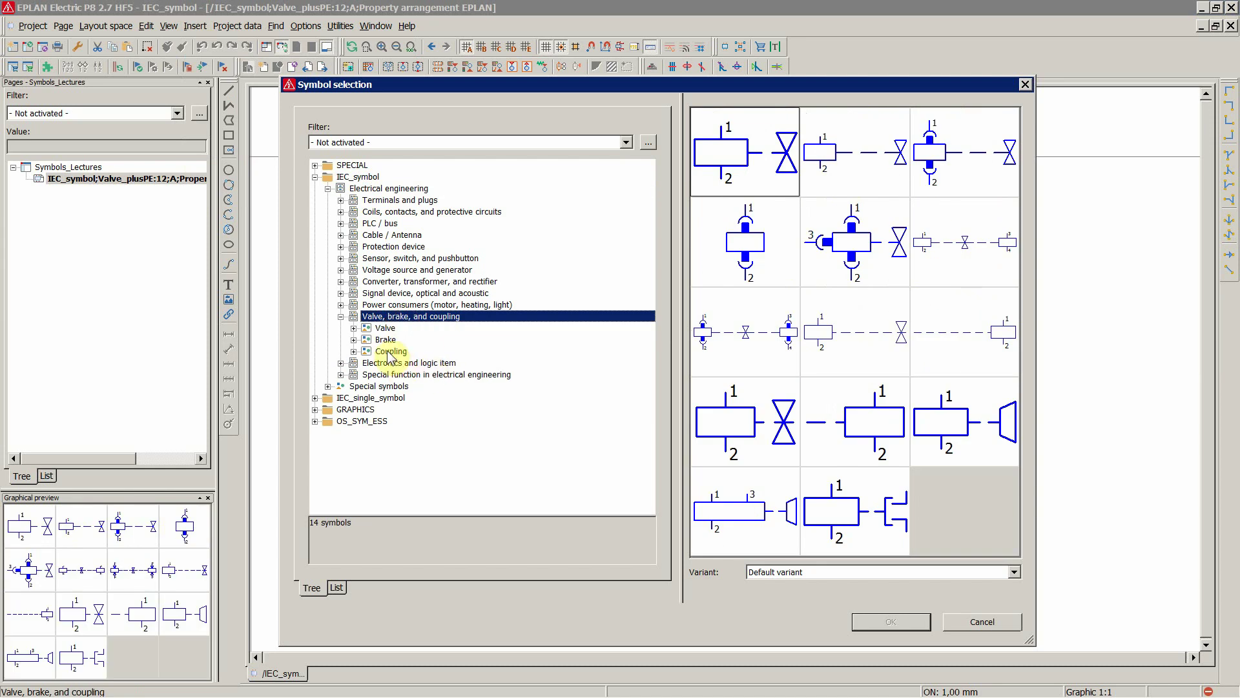
double_click(386, 328)
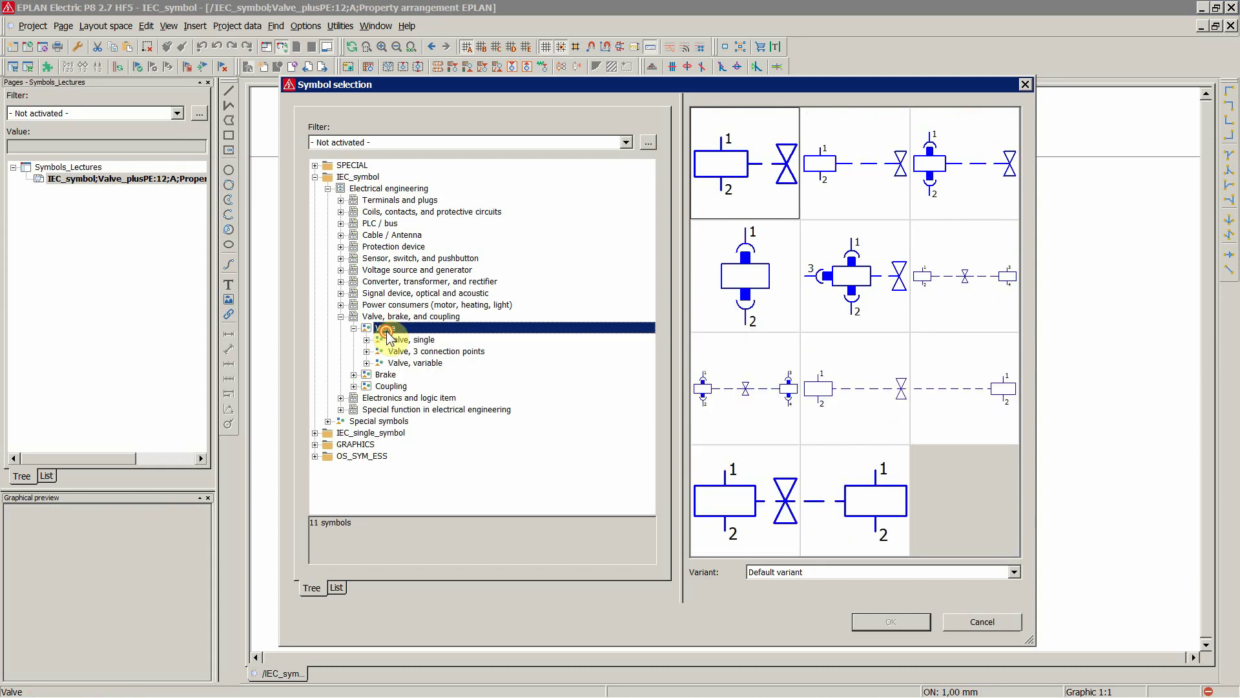
double_click(431, 352)
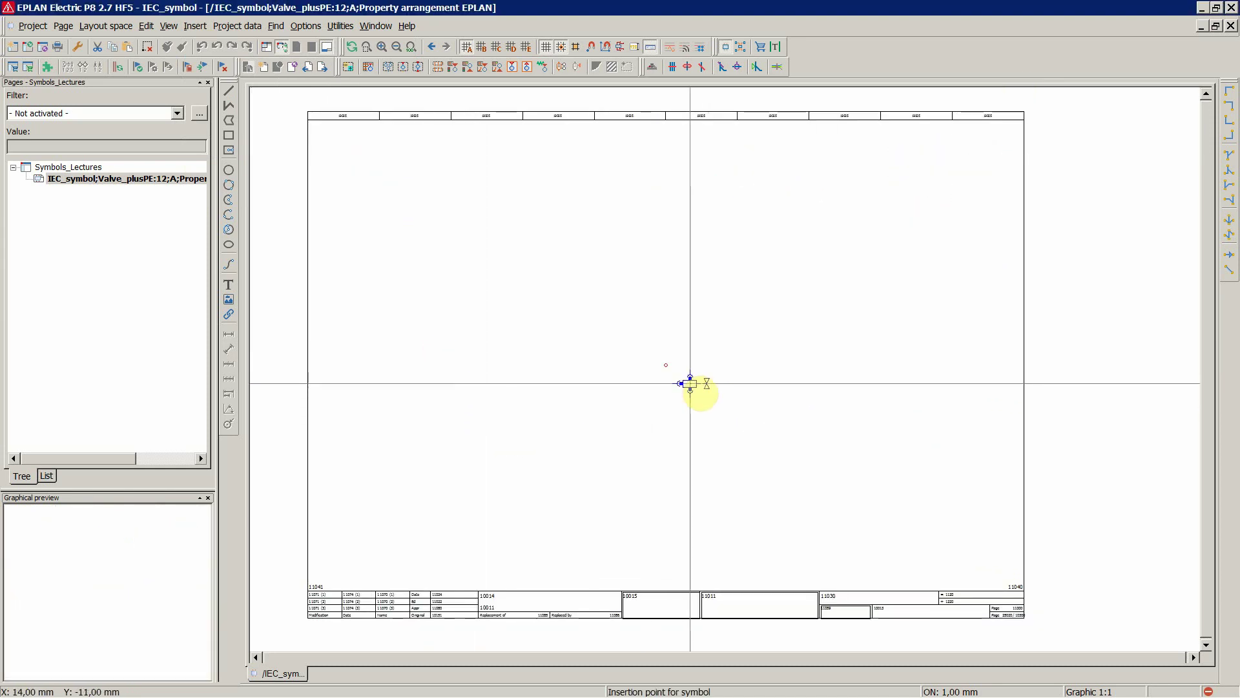
scroll(699, 386, "up", 3)
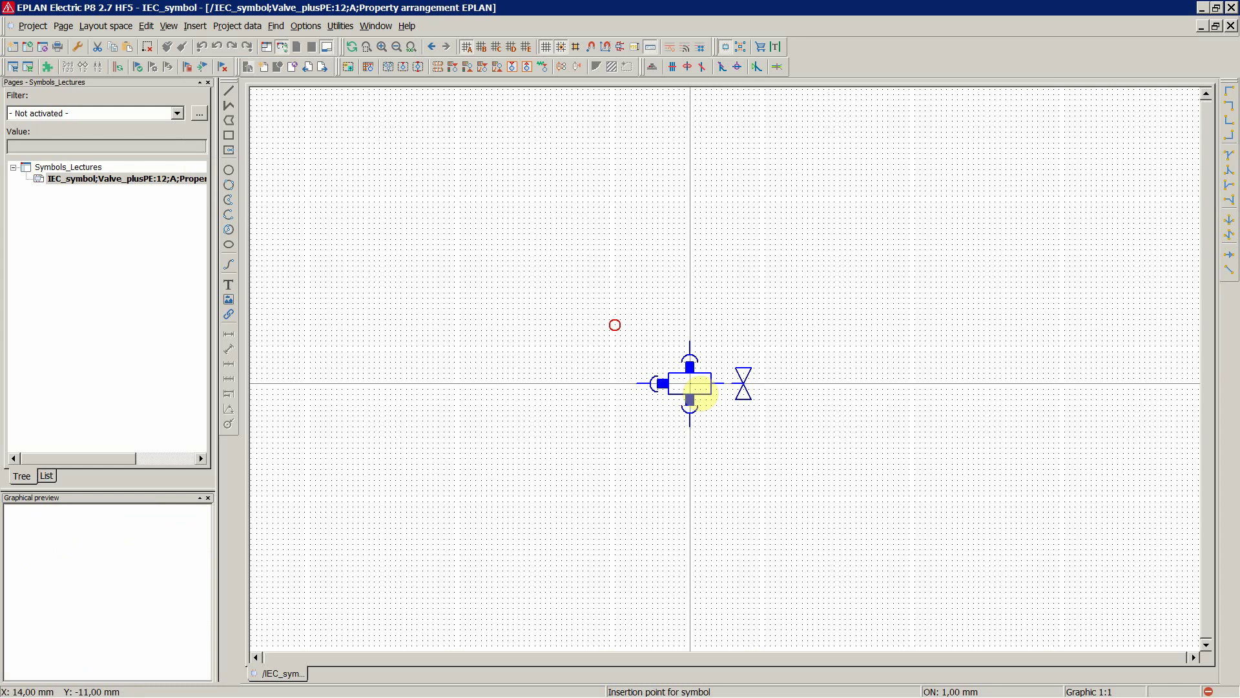
key("Escape")
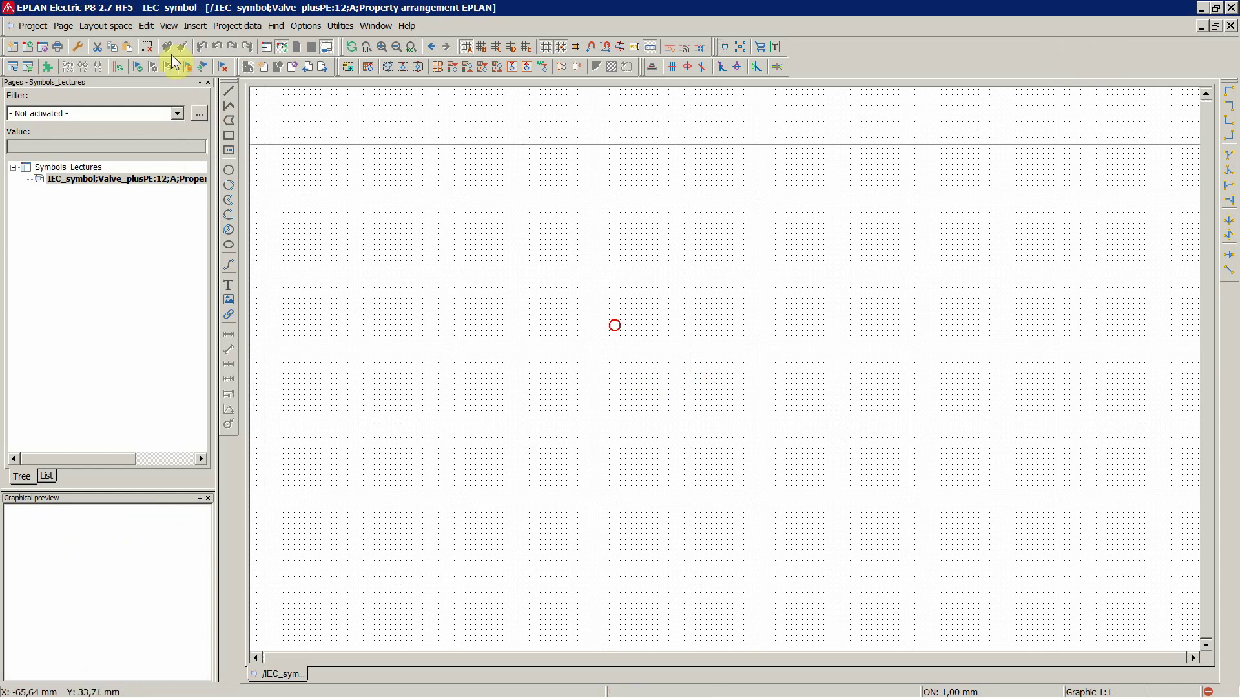
Insert the Y1 general solenoid valve as mirrored variant E, valve on the left
left_click(195, 26)
left_click(210, 44)
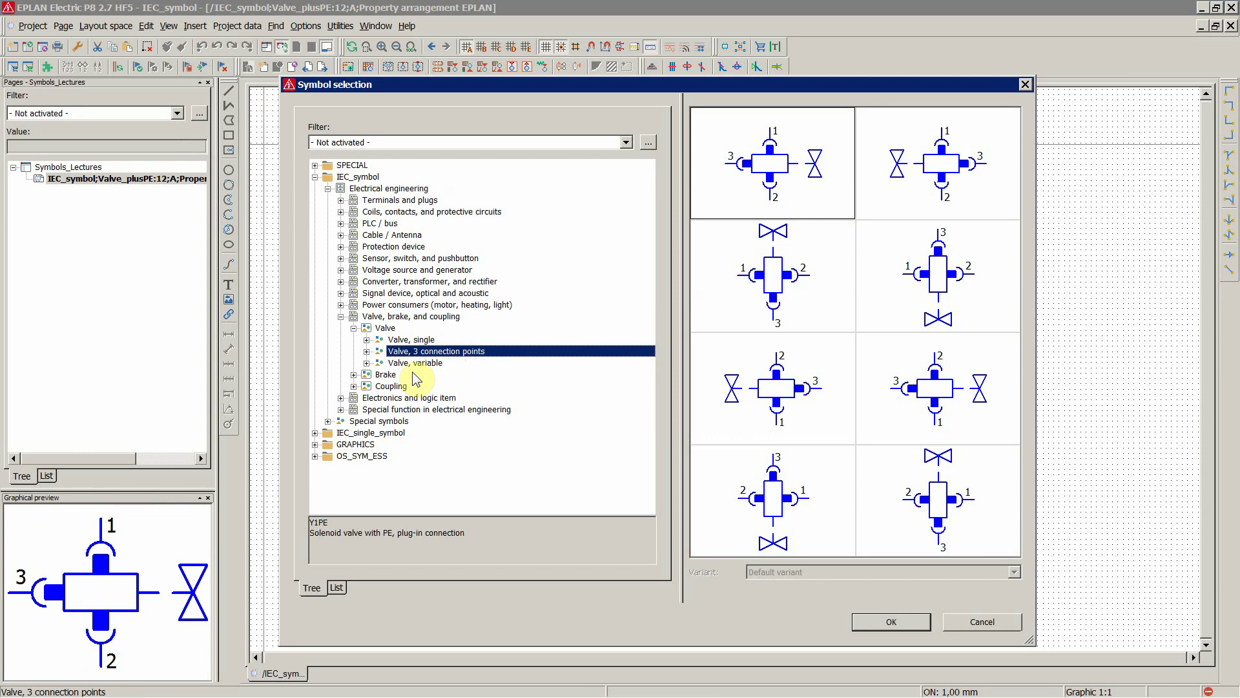
left_click(366, 352)
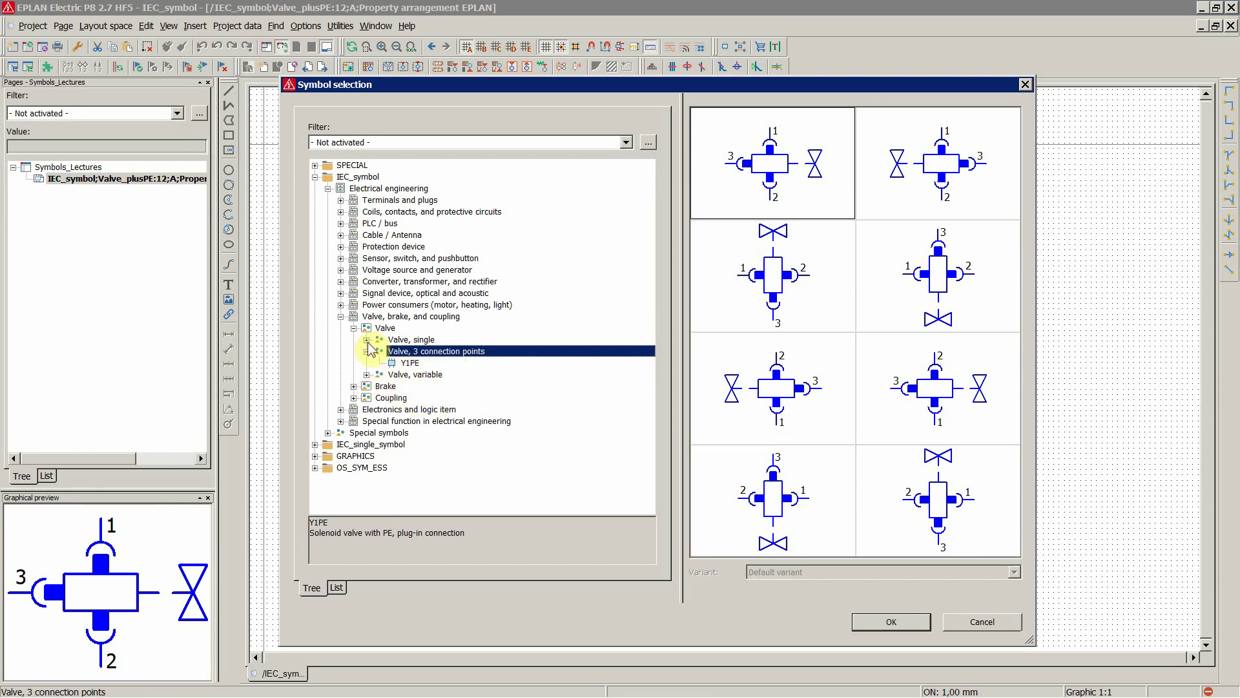
left_click(366, 340)
left_click(405, 352)
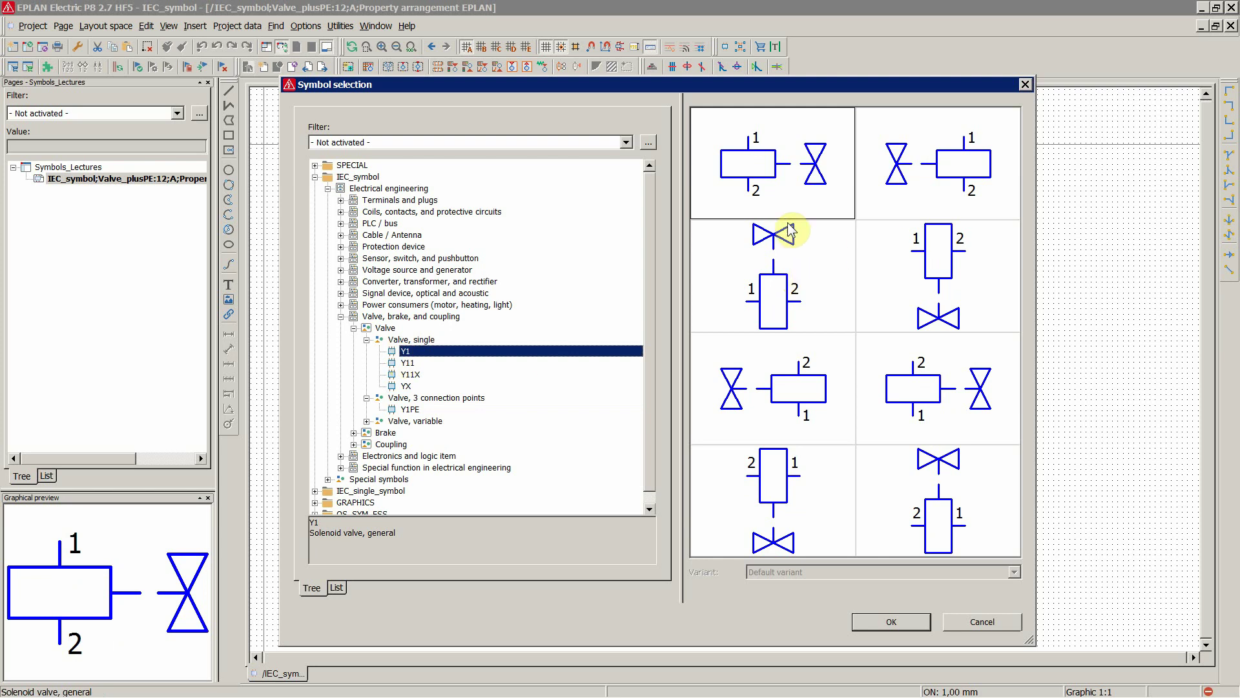
left_click(934, 173)
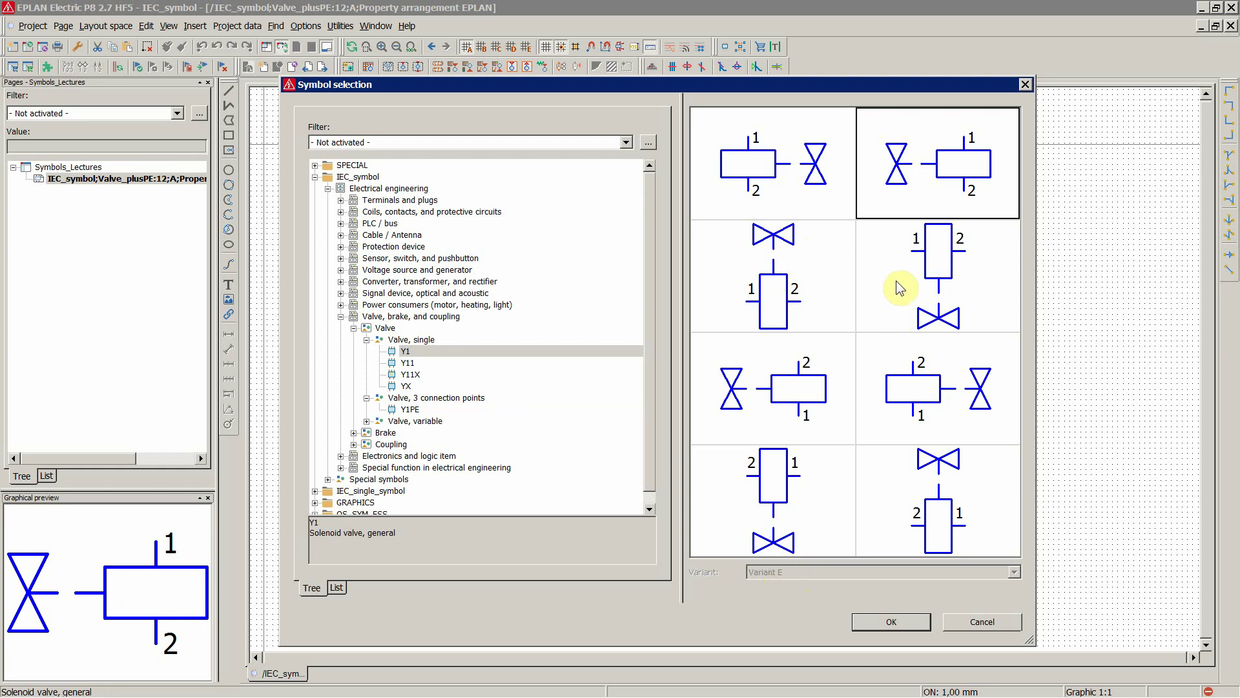
left_click(892, 624)
scroll(658, 339, "up", 1)
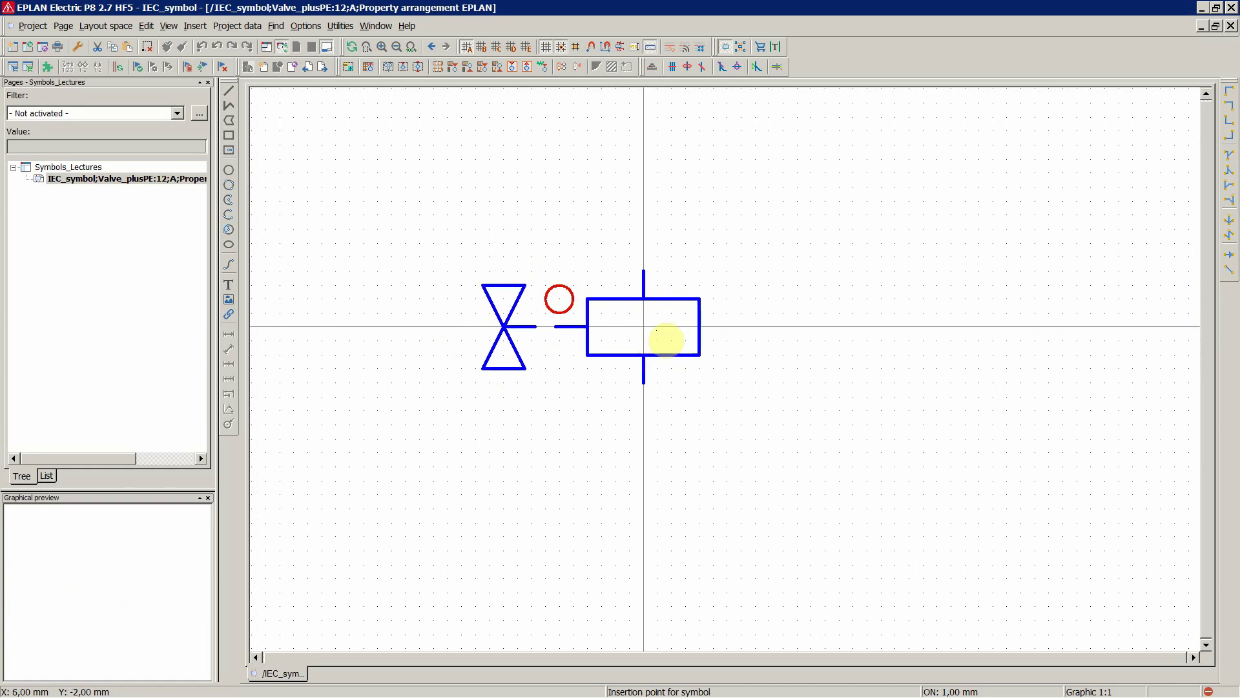
scroll(582, 324, "up", 2)
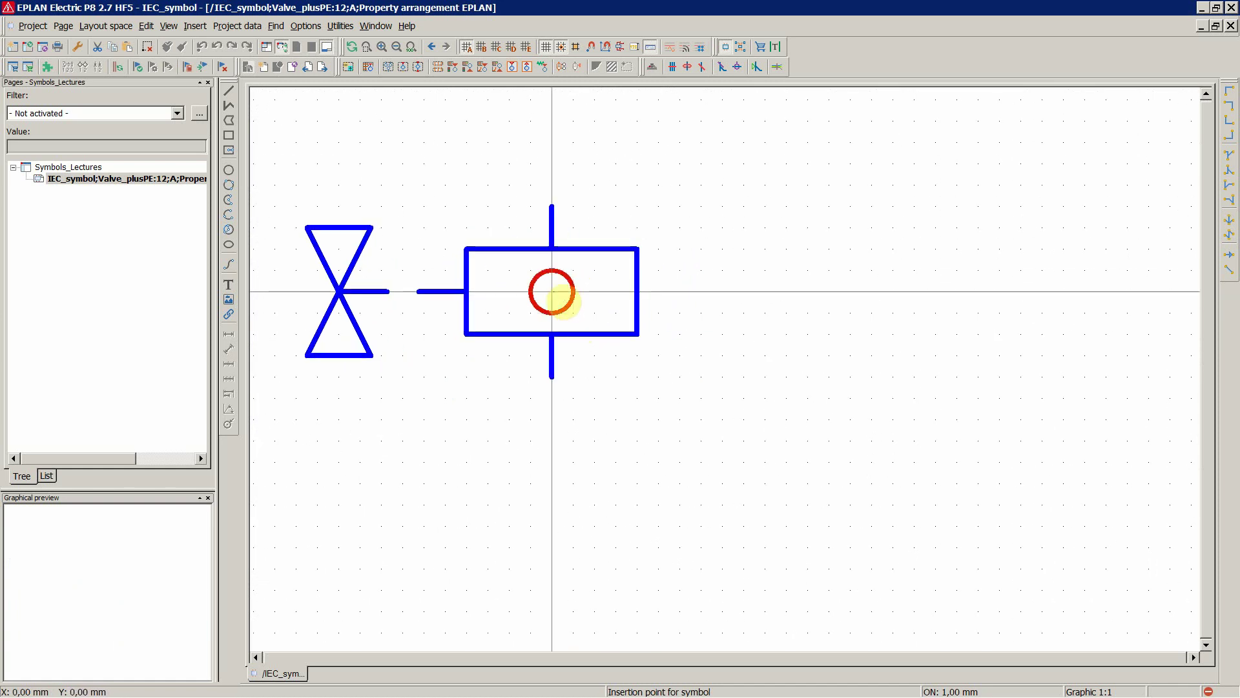
left_click(561, 299)
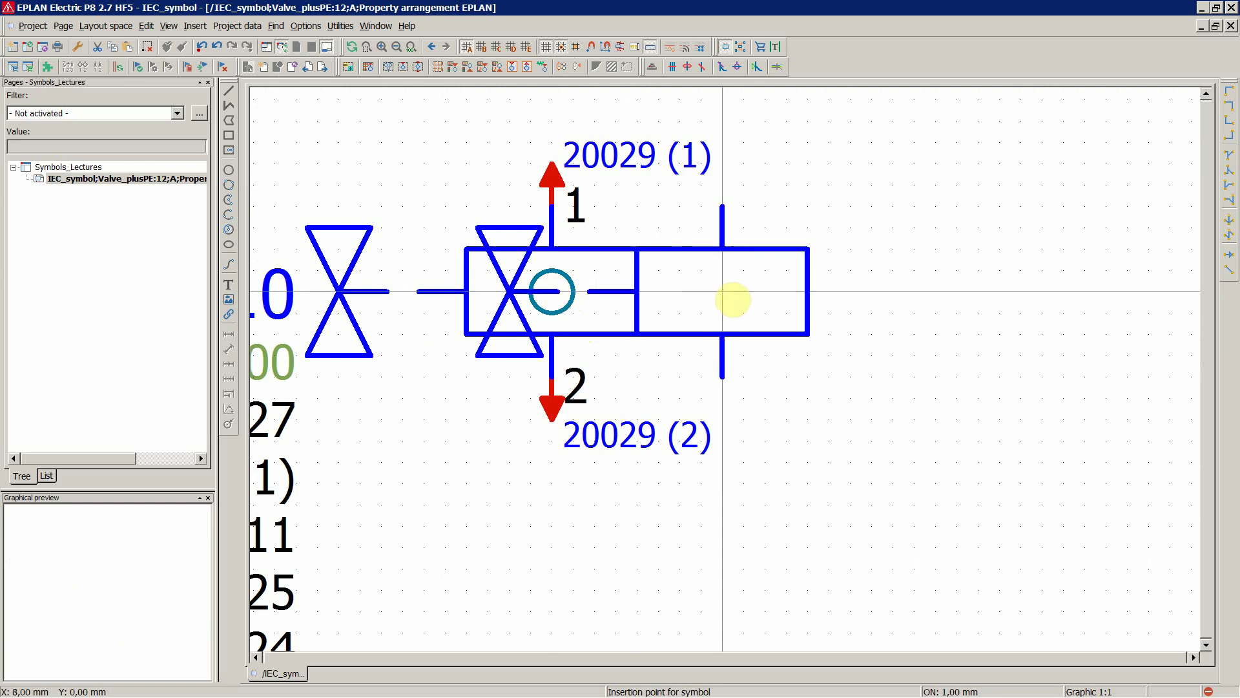
key("Escape")
scroll(728, 305, "down", 3)
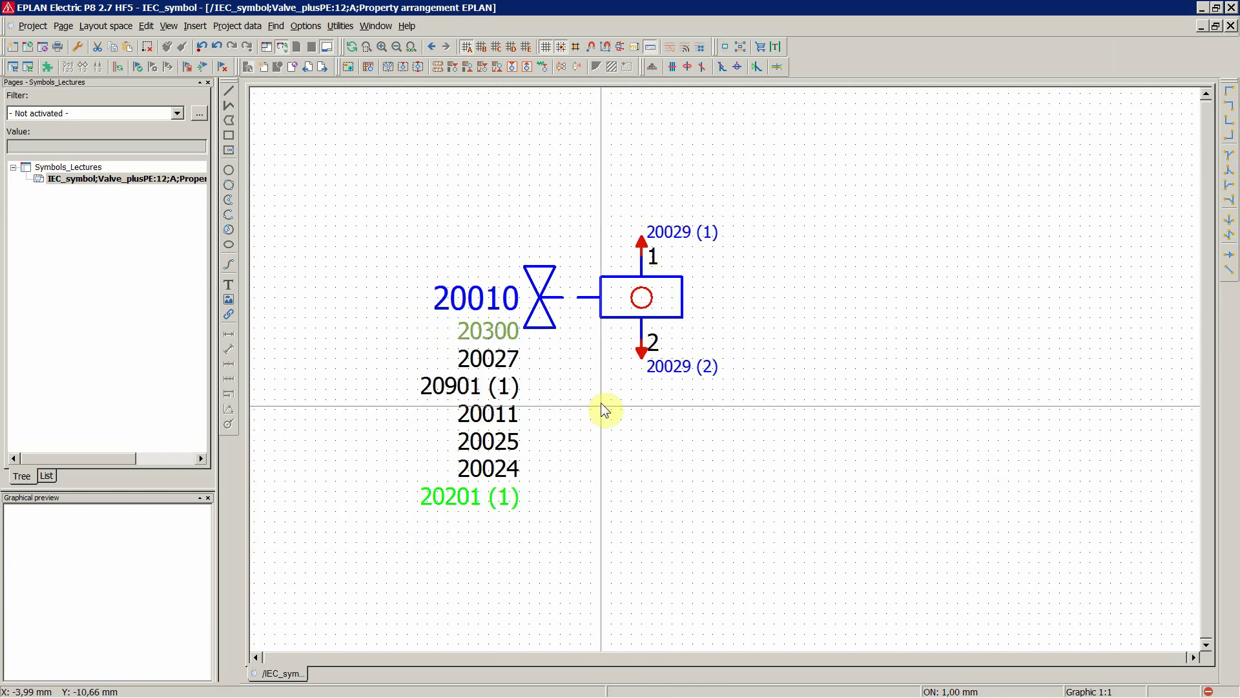
scroll(355, 255, "down", 1)
scroll(360, 227, "down", 1)
scroll(388, 344, "up", 1)
scroll(385, 345, "up", 1)
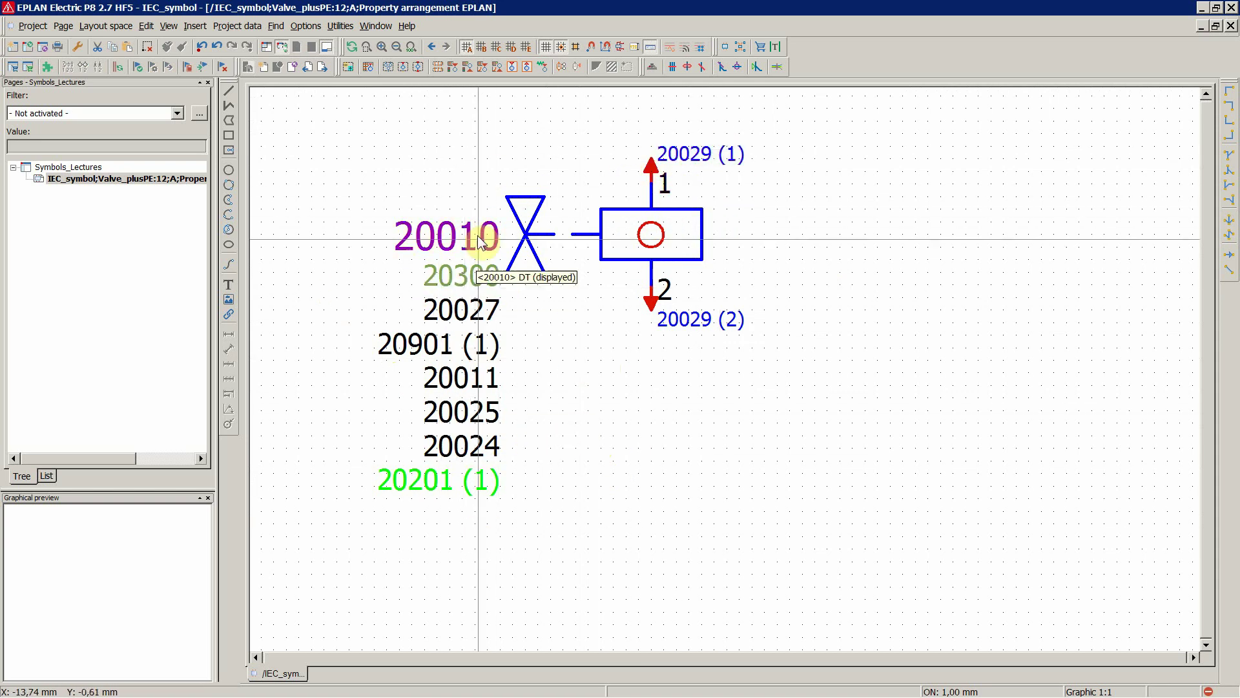
left_click_drag(429, 172, 407, 504)
left_click(533, 408)
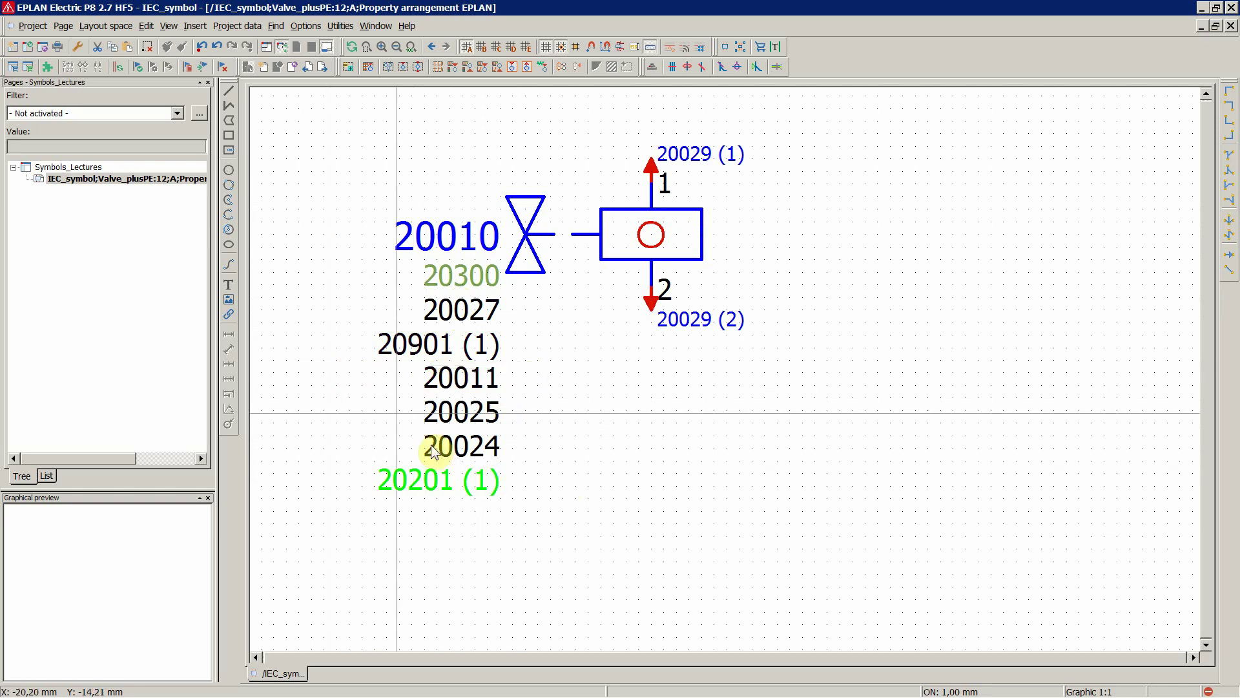
left_click_drag(458, 511, 370, 202)
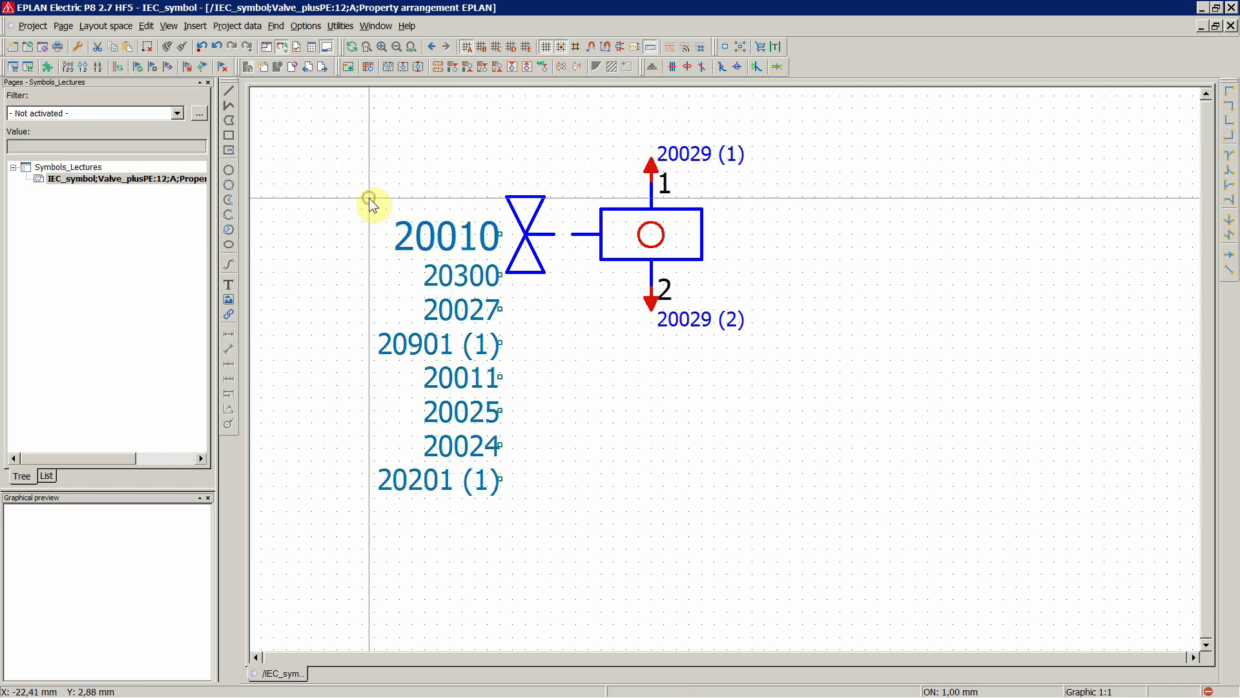
left_click(487, 531)
left_click_drag(488, 531, 354, 206)
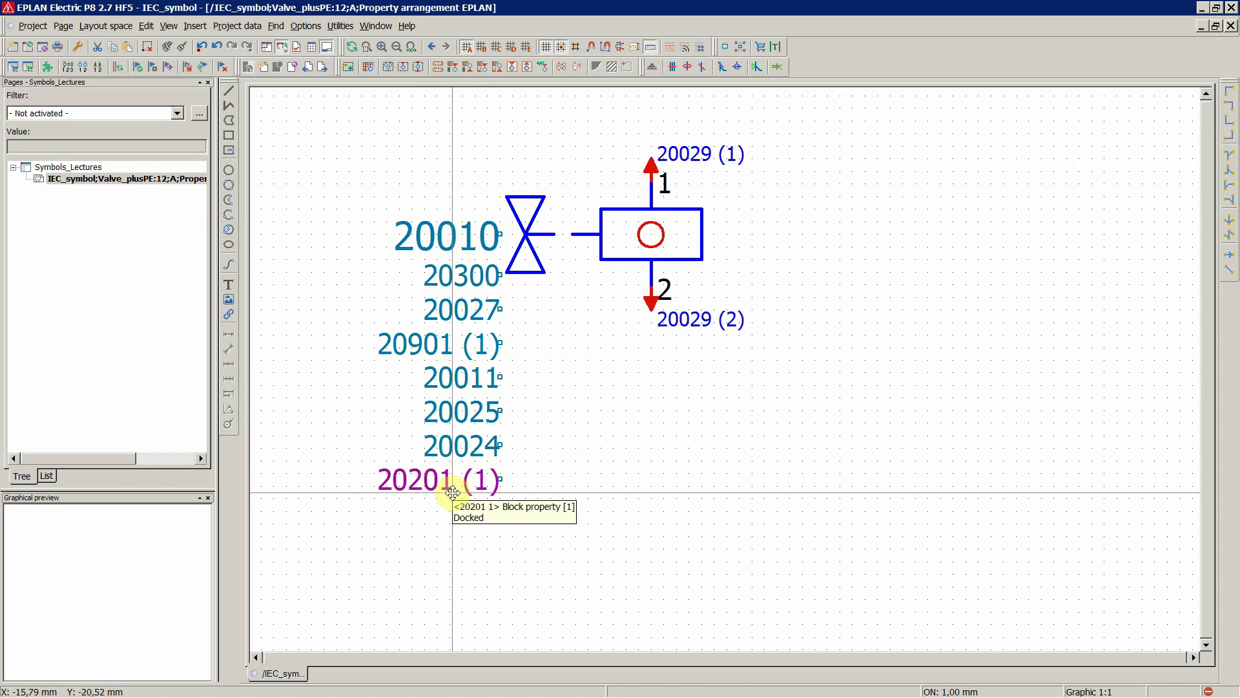
left_click(349, 386)
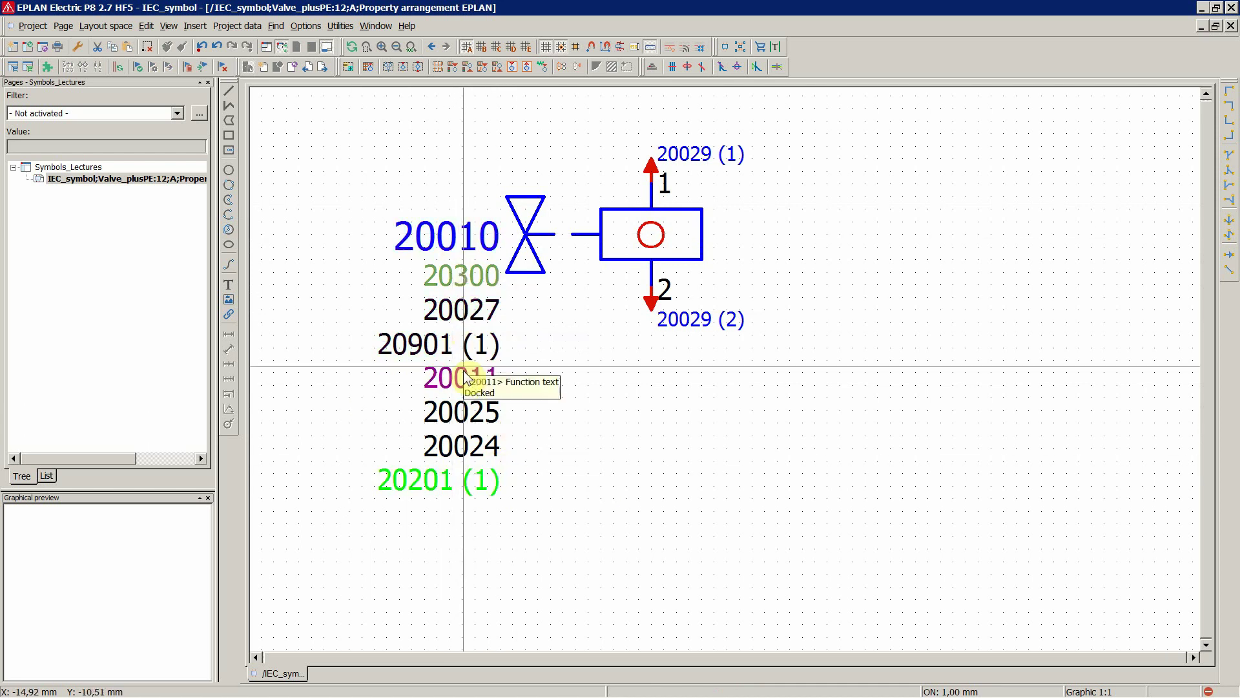
left_click(450, 510)
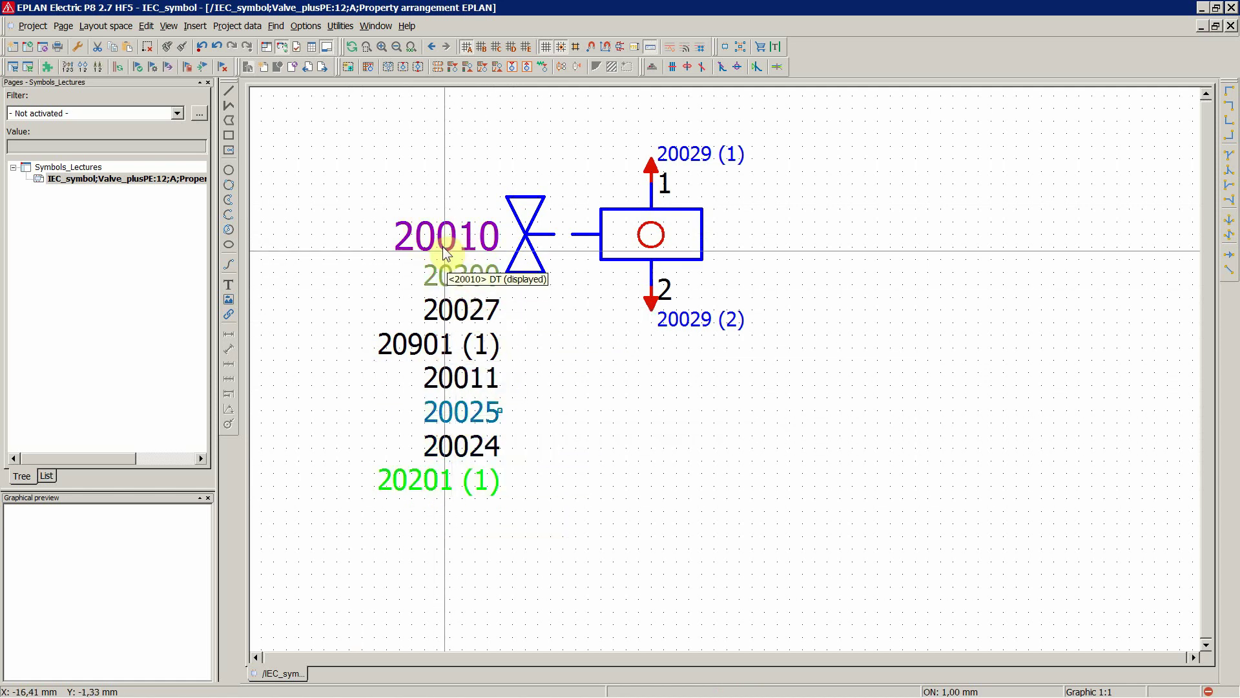
left_click(355, 301)
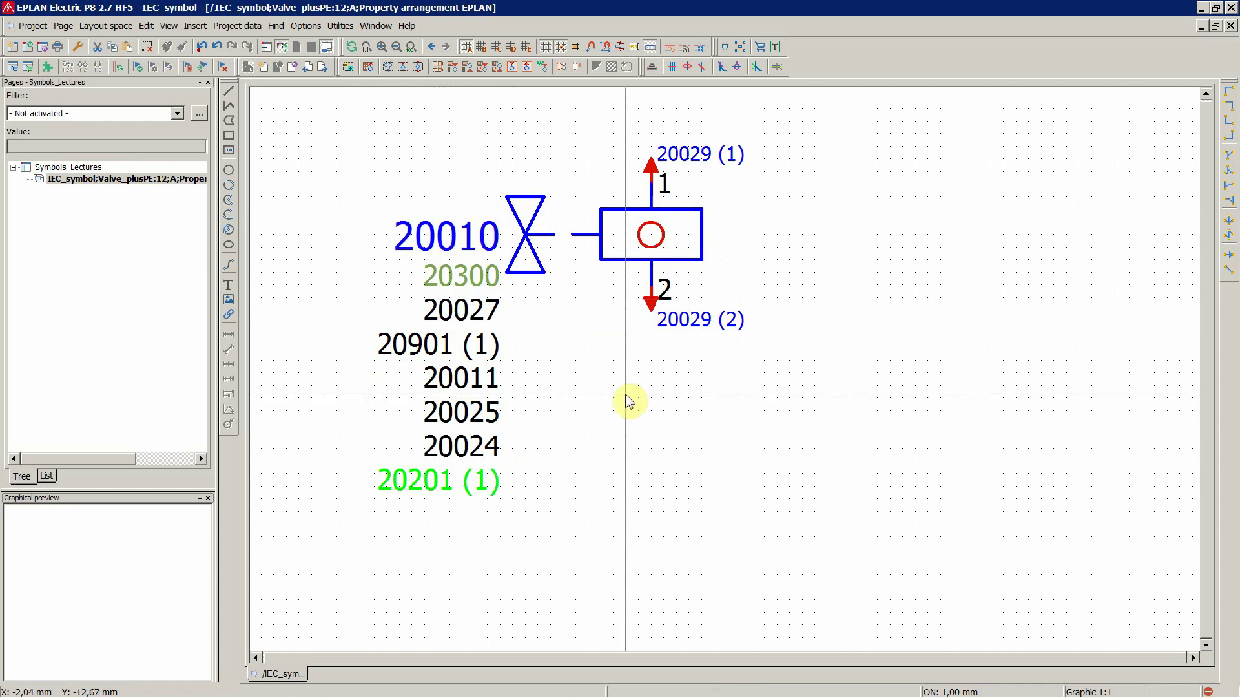
scroll(631, 323, "down", 2)
scroll(700, 313, "up", 1)
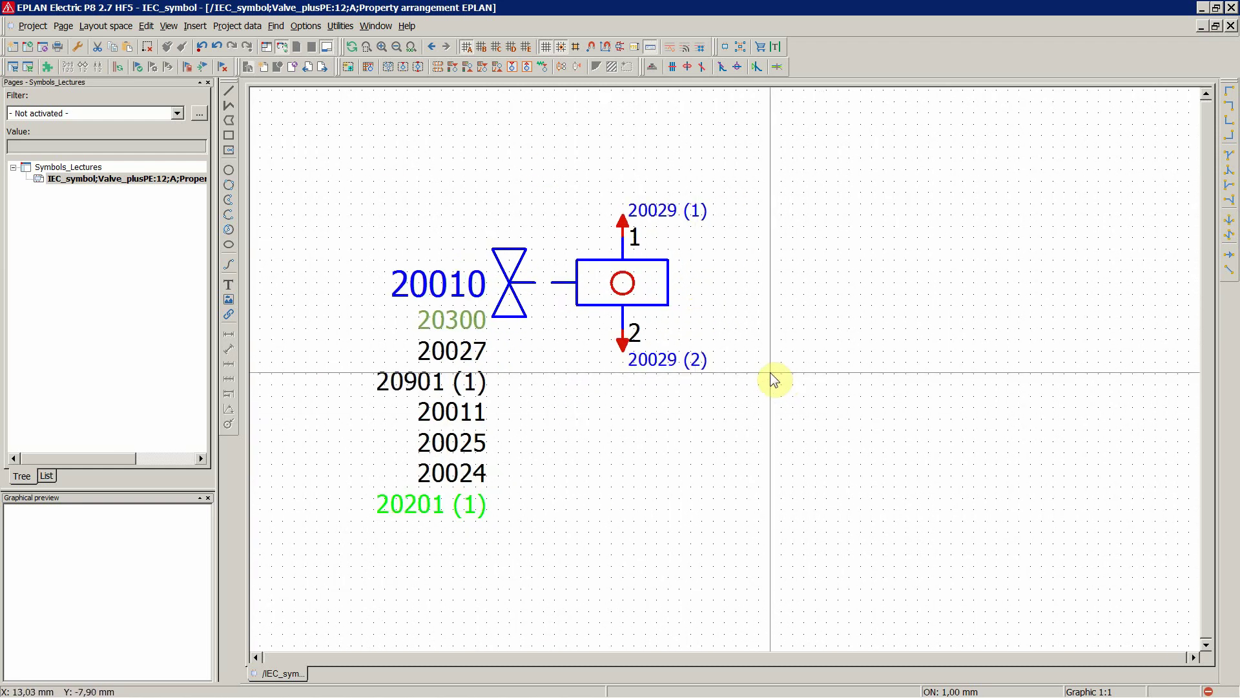
scroll(763, 354, "up", 1)
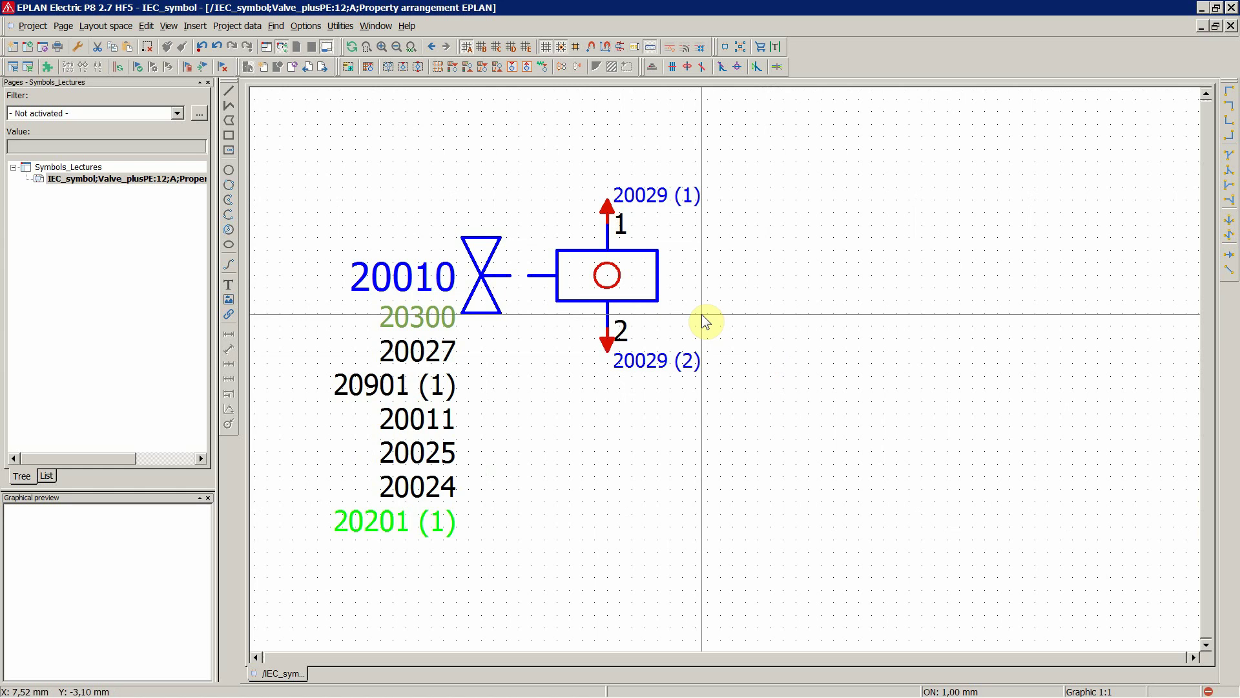
Choose the ERDE ground symbol from Special function, previewing the protective and low-noise ground symbols
left_click(197, 27)
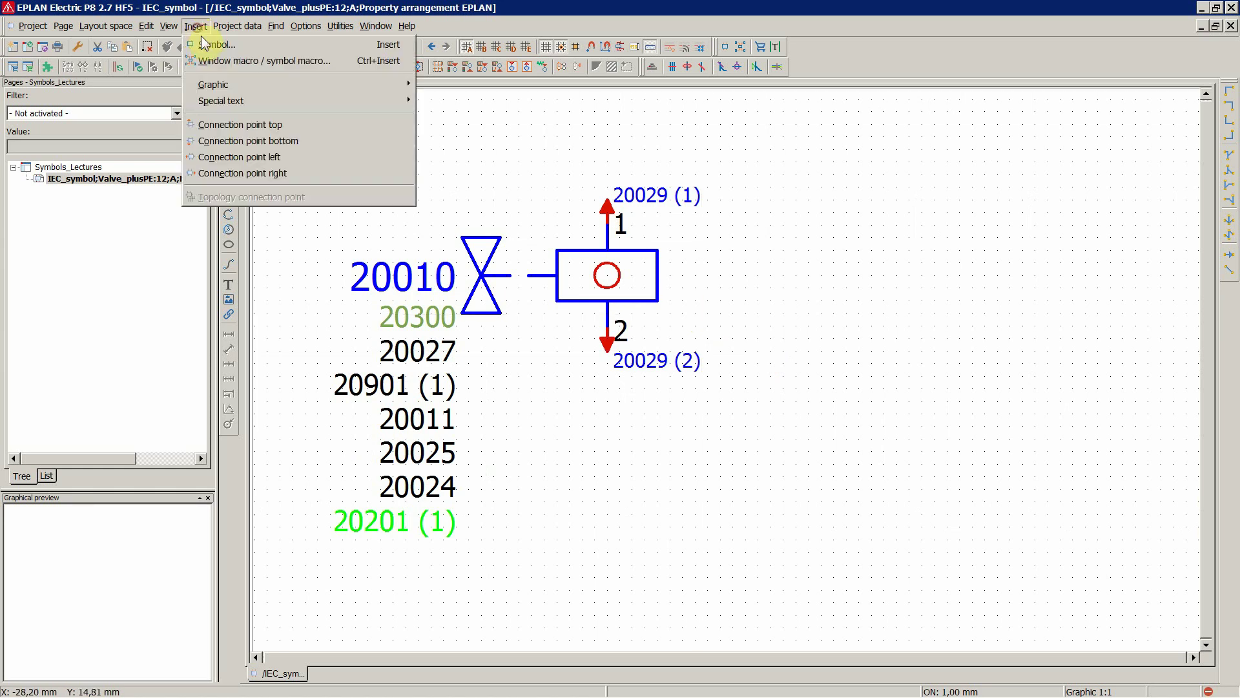
left_click(216, 43)
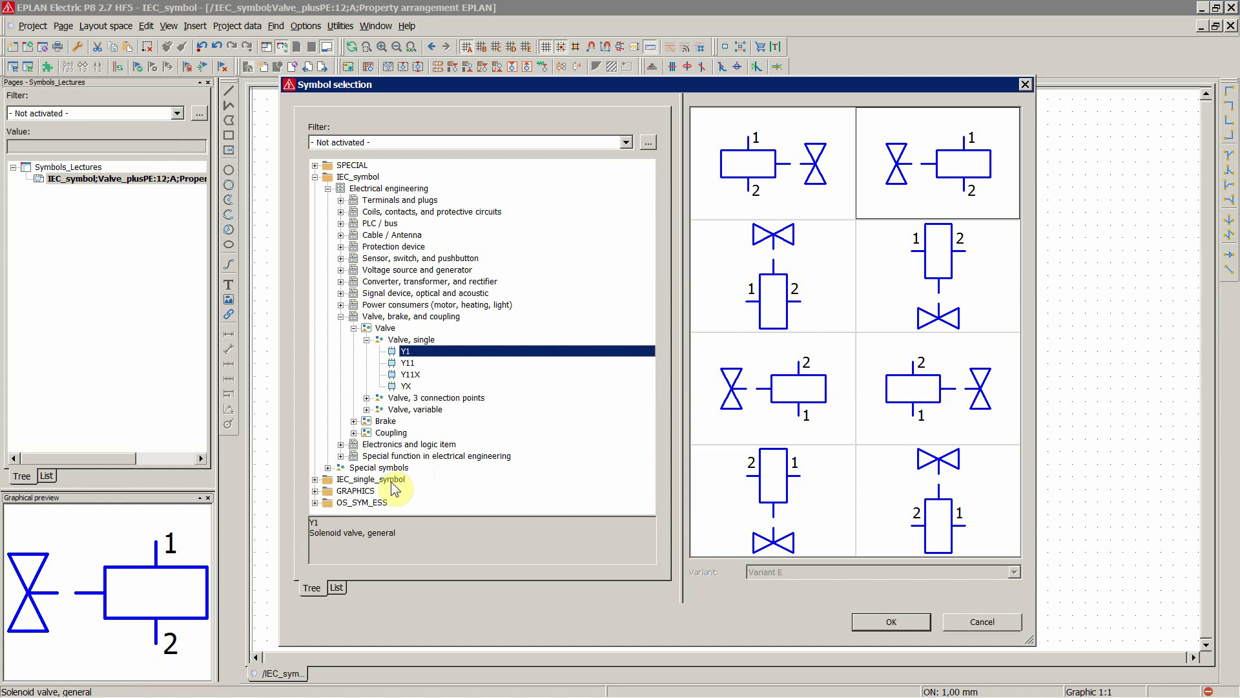
left_click(399, 457)
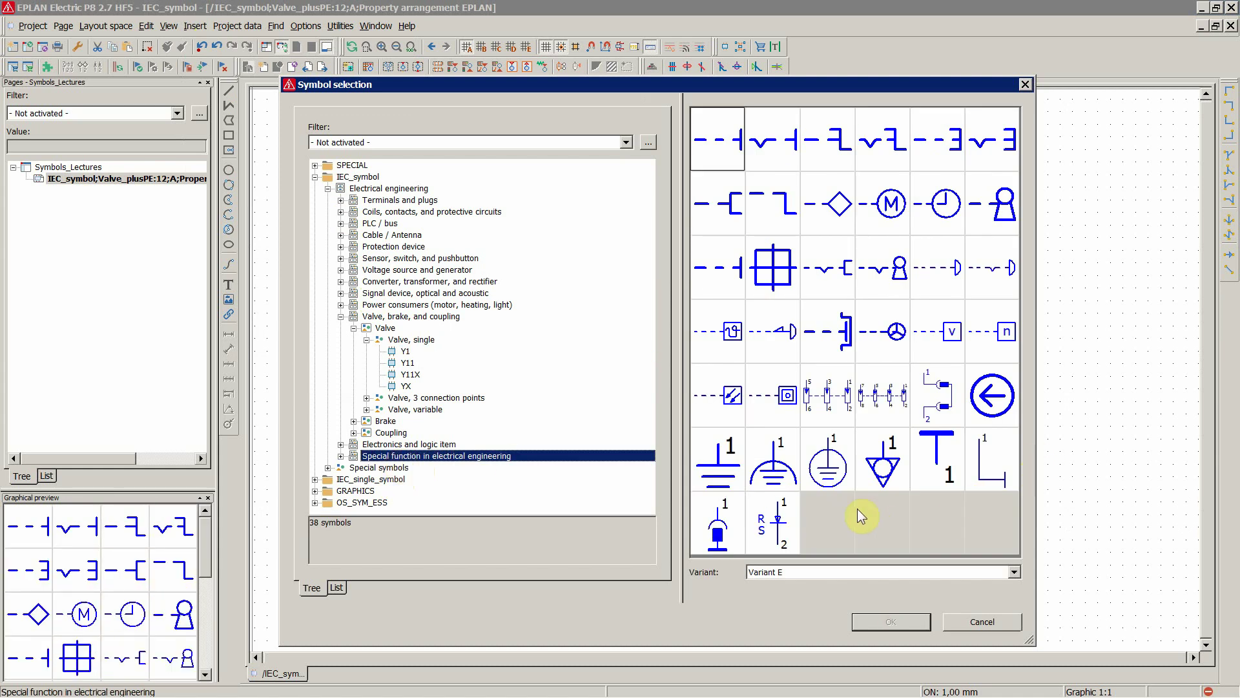
left_click(718, 473)
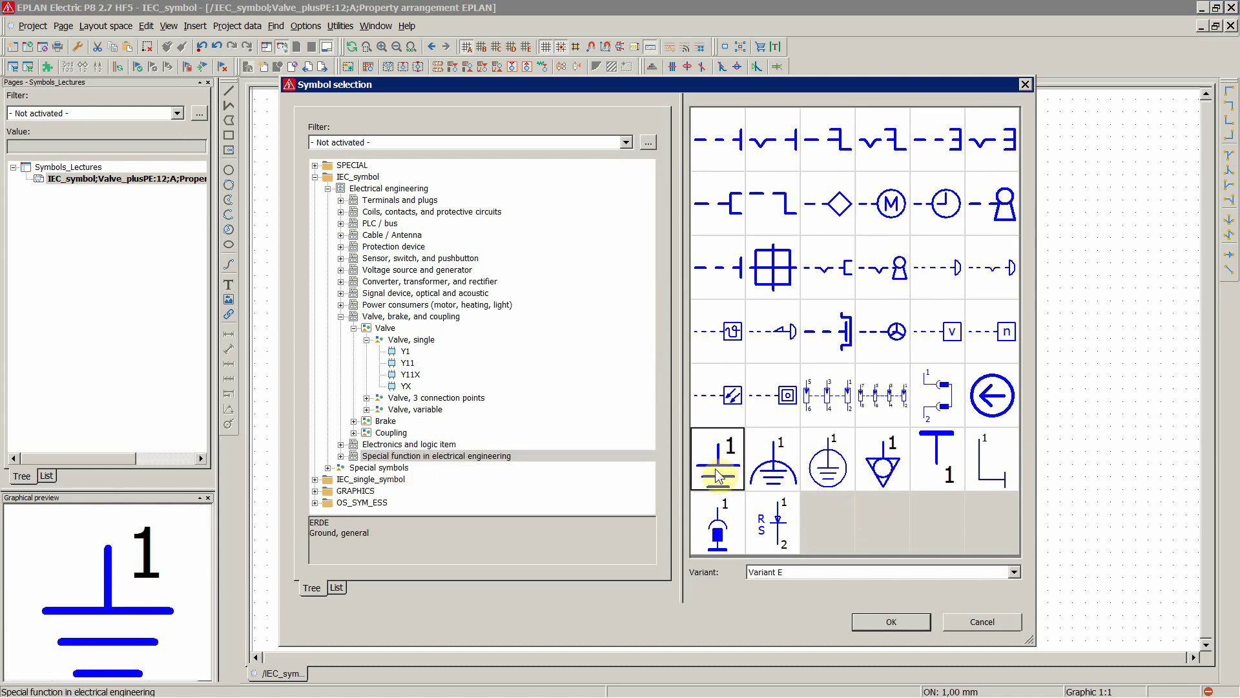
left_click(823, 467)
left_click(790, 465)
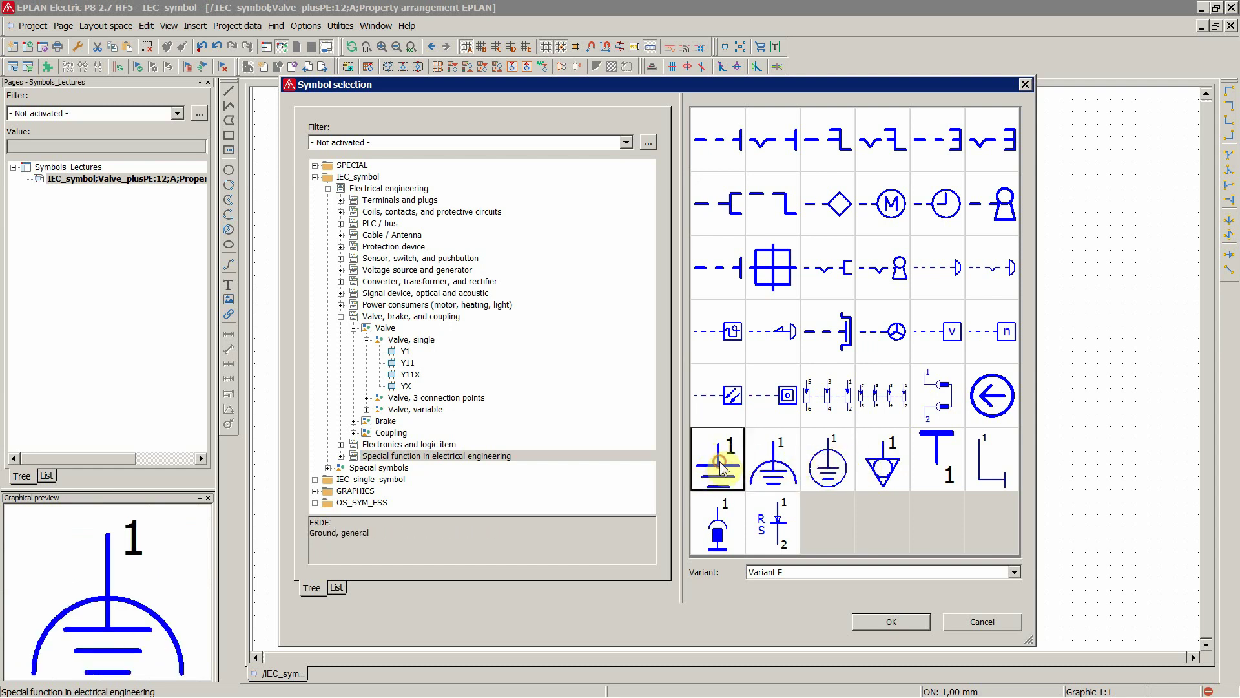
Place one ground symbol to the right of the valve
left_click(892, 623)
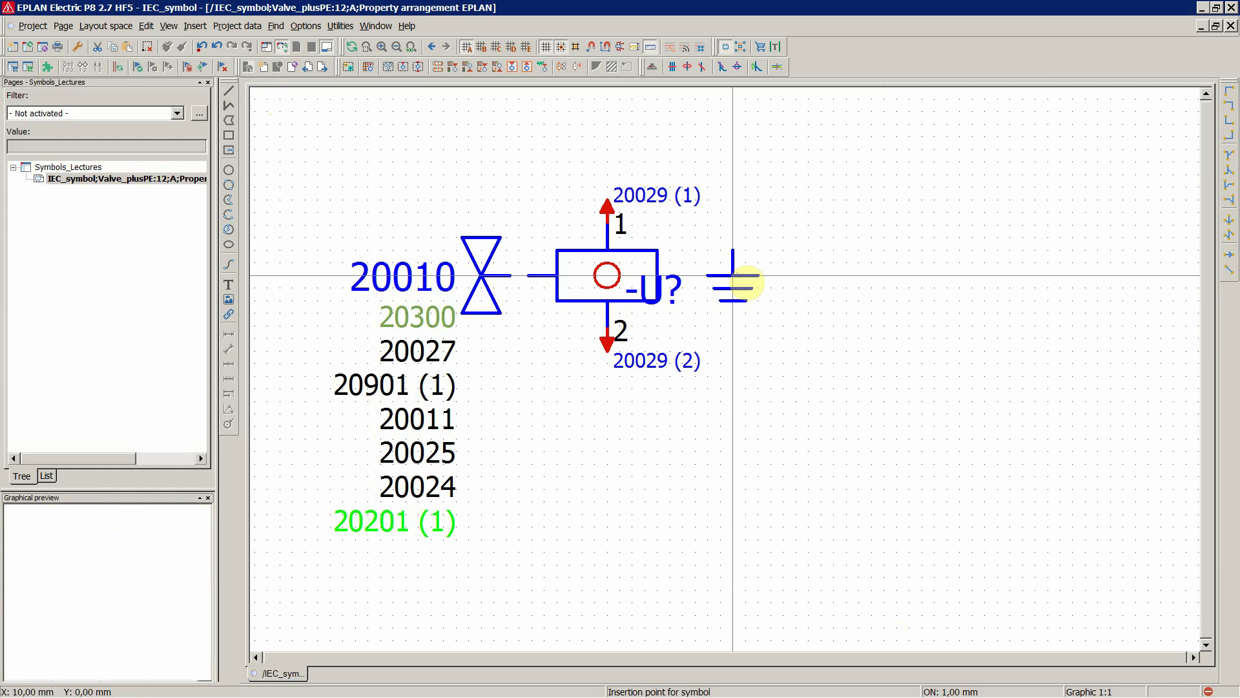
left_click(732, 276)
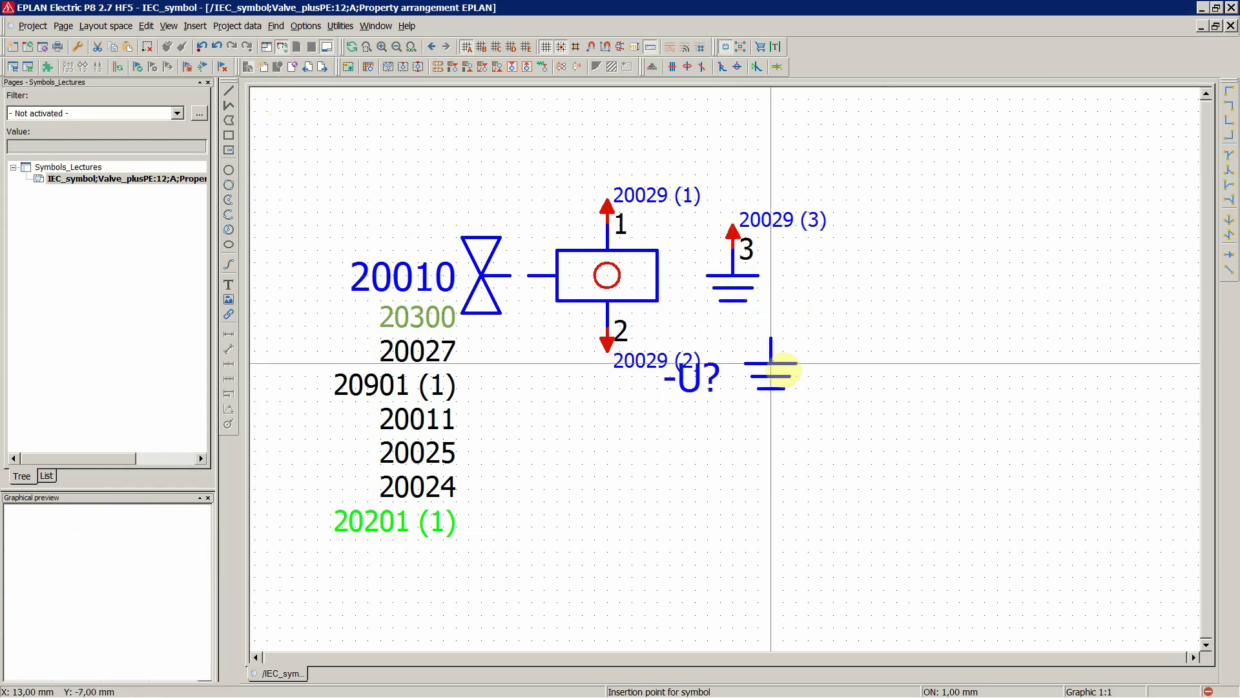
key("Escape")
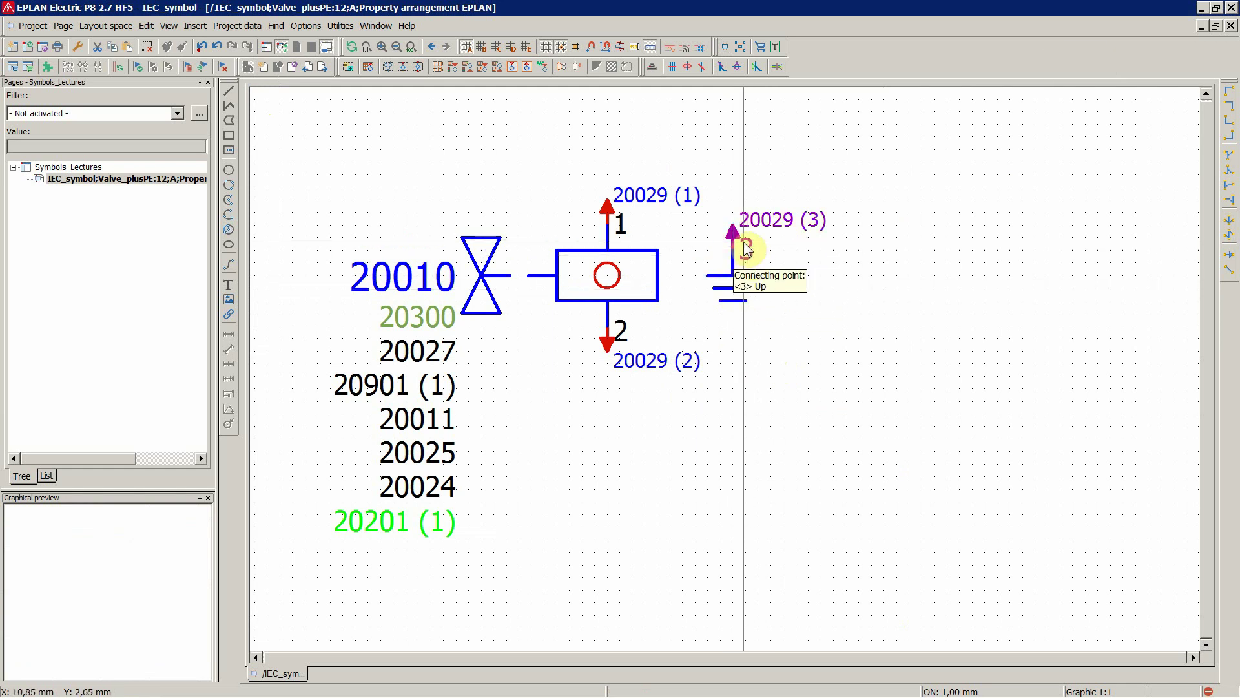
Move connection point 3 up level with point 1 and stretch the ground line up to it
scroll(734, 240, "up", 2)
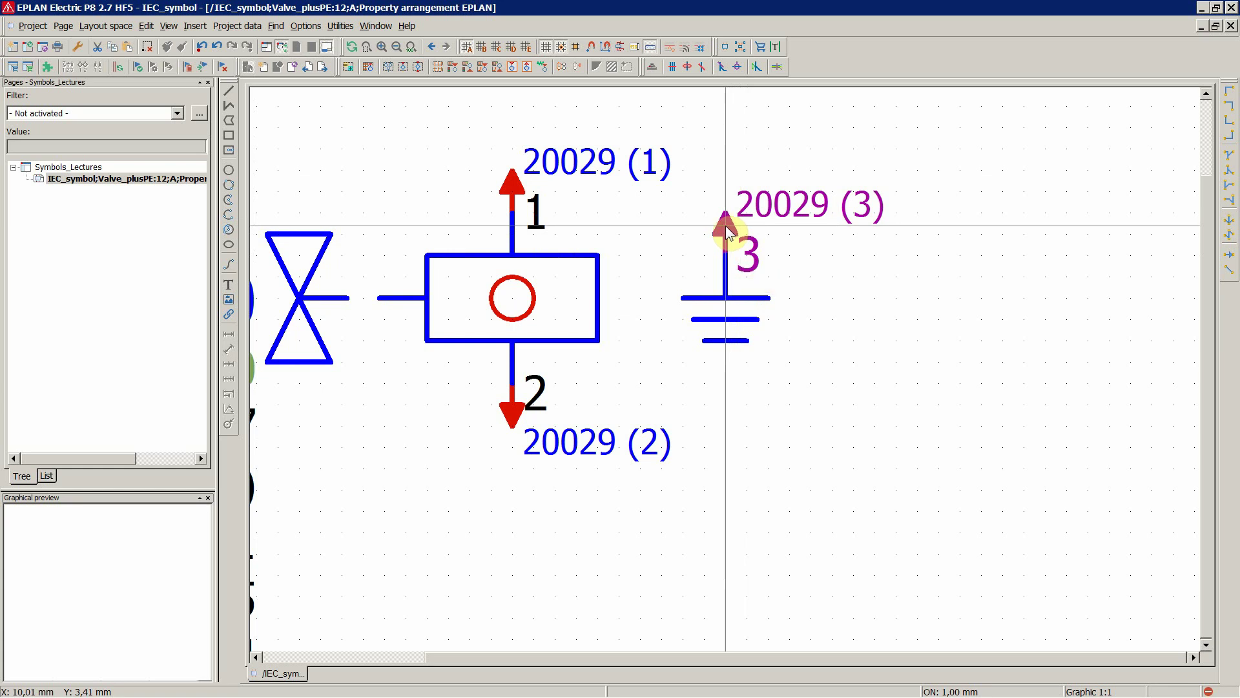
left_click_drag(726, 226, 726, 200)
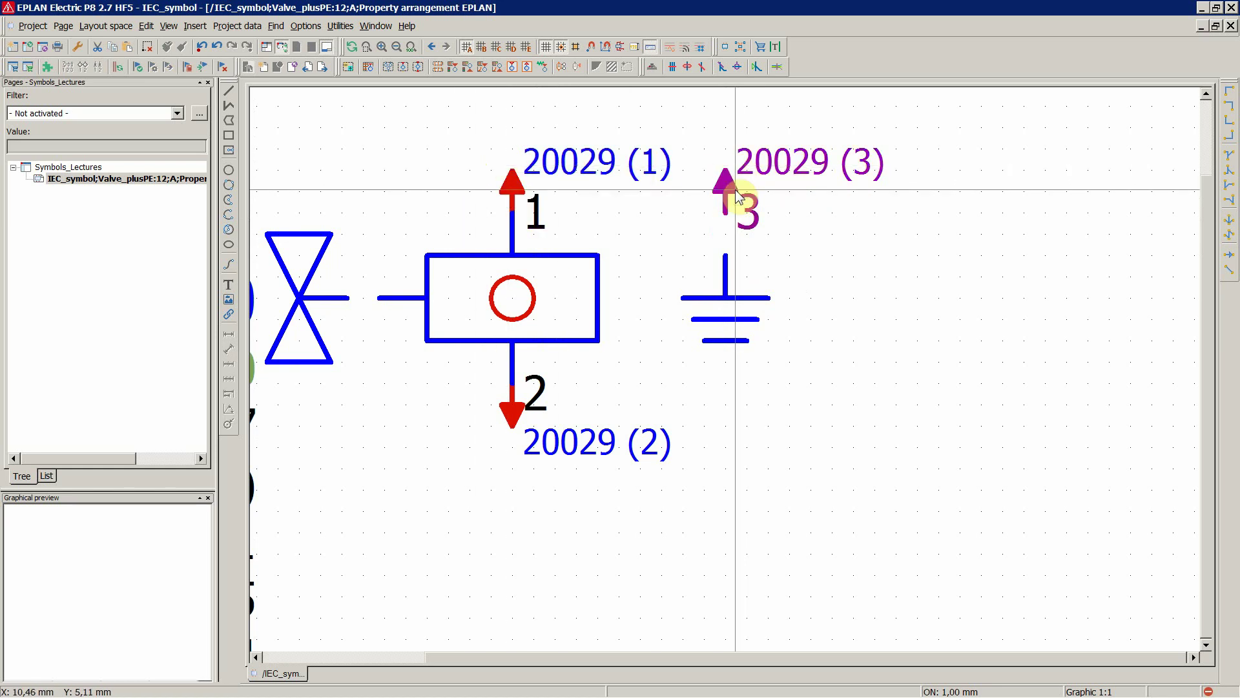
left_click(734, 262)
left_click_drag(726, 255, 730, 223)
left_click(729, 221)
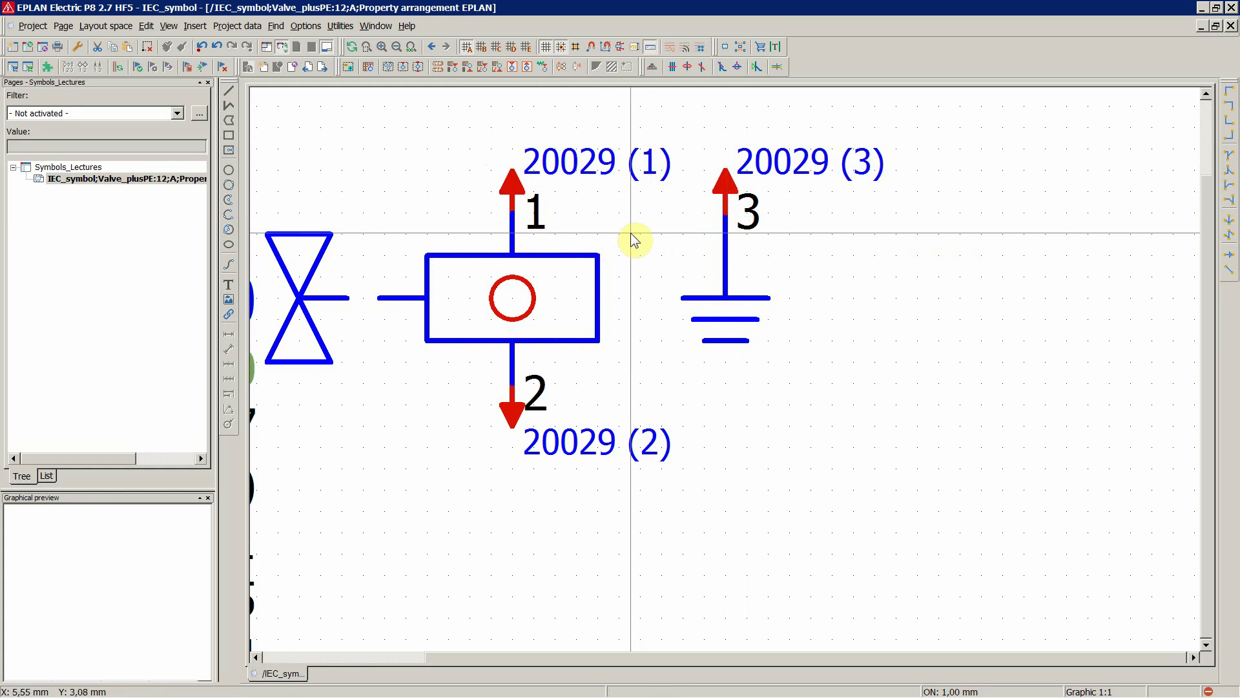
Inspect connection points 1, 2 and 3 of the valve symbol
scroll(631, 230, "down", 2)
scroll(665, 338, "down", 2)
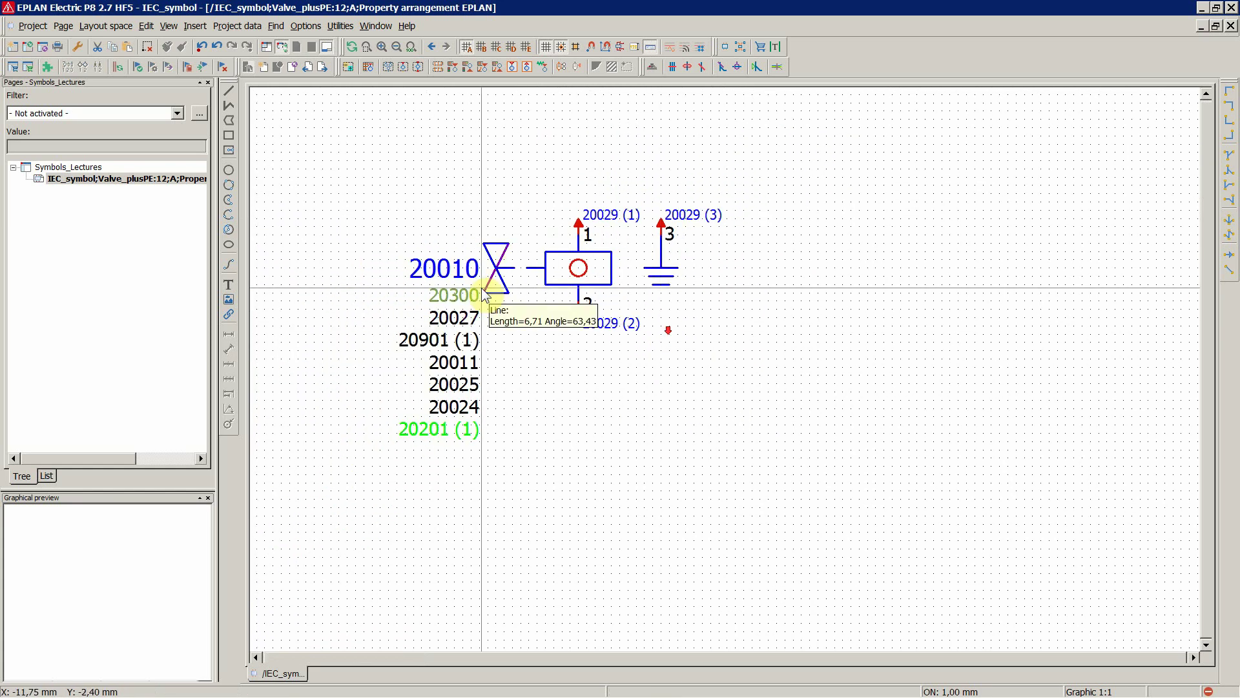
scroll(562, 373, "up", 2)
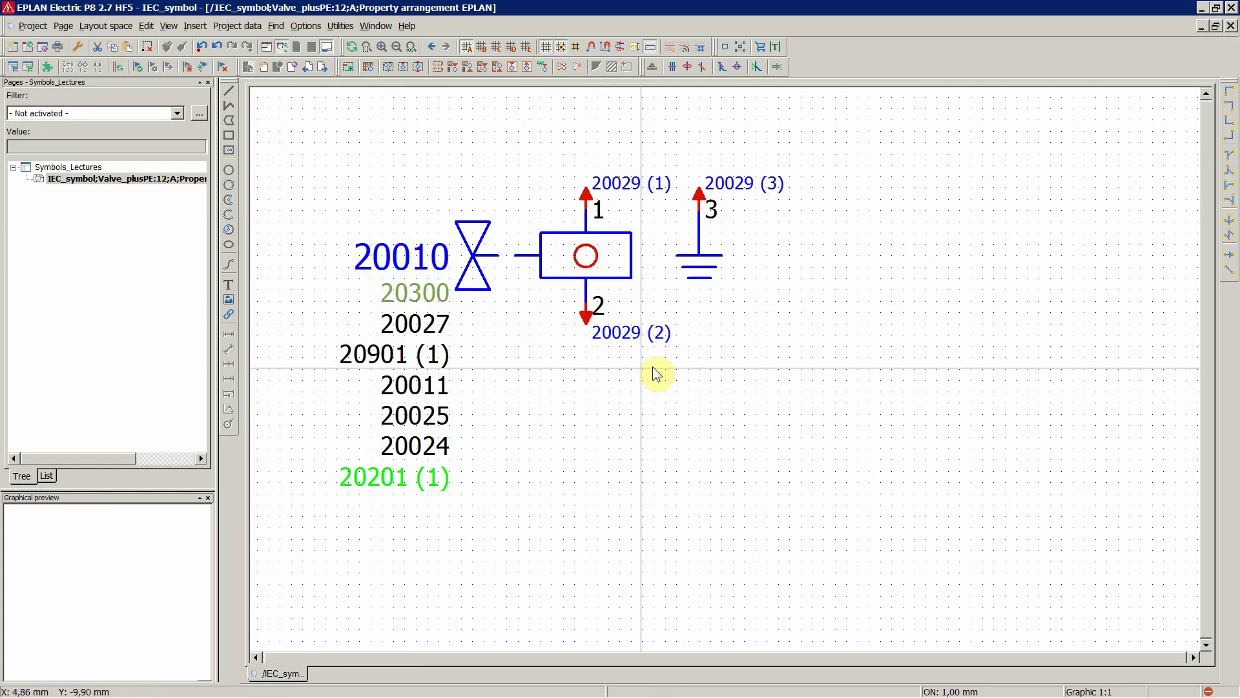
scroll(735, 259, "up", 2)
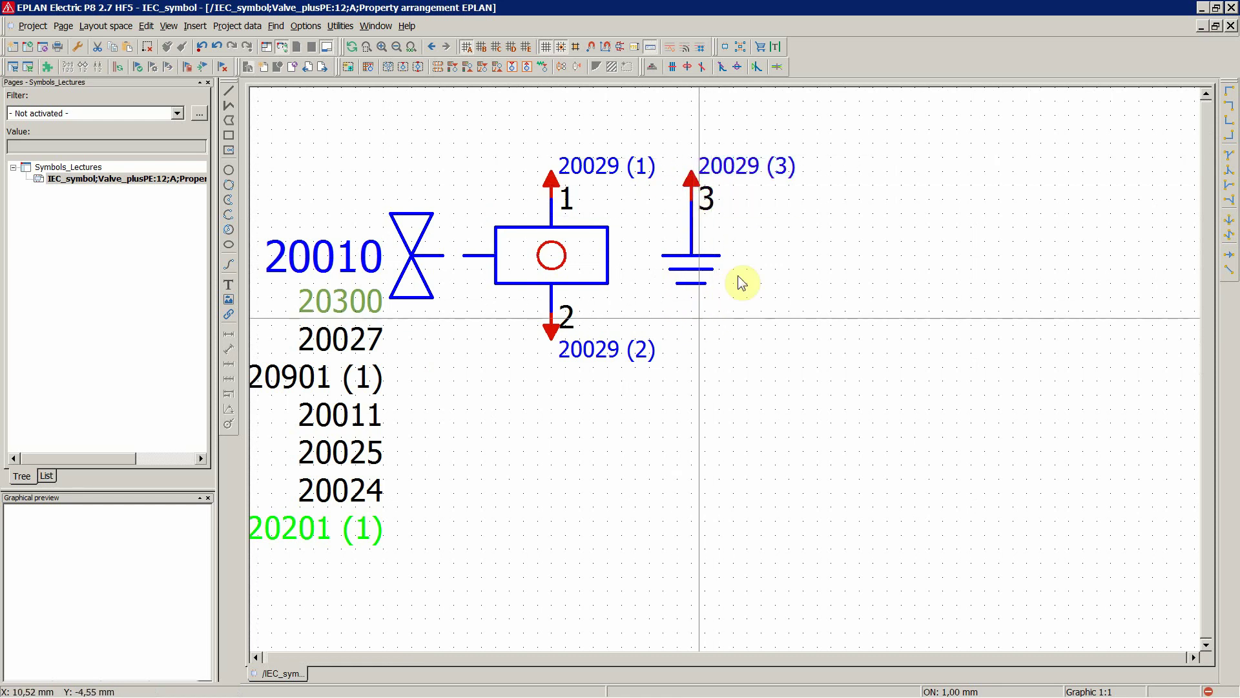
left_click(559, 194)
left_click(561, 325)
left_click(710, 197)
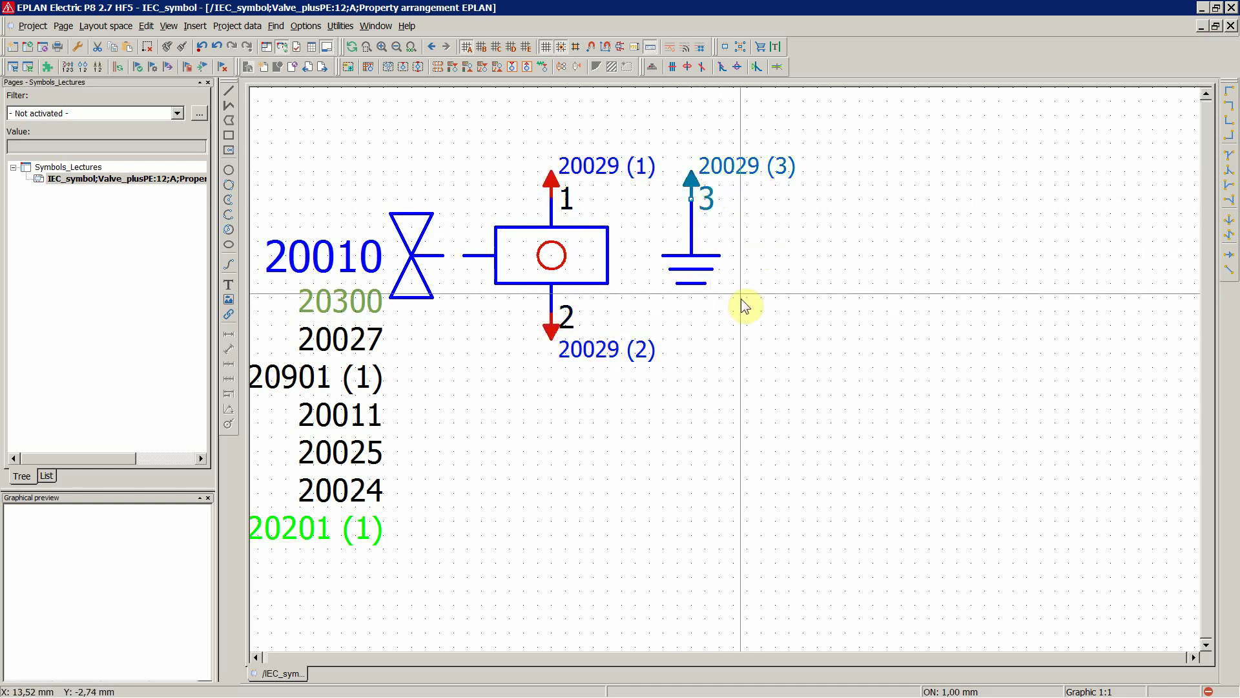
left_click(743, 304)
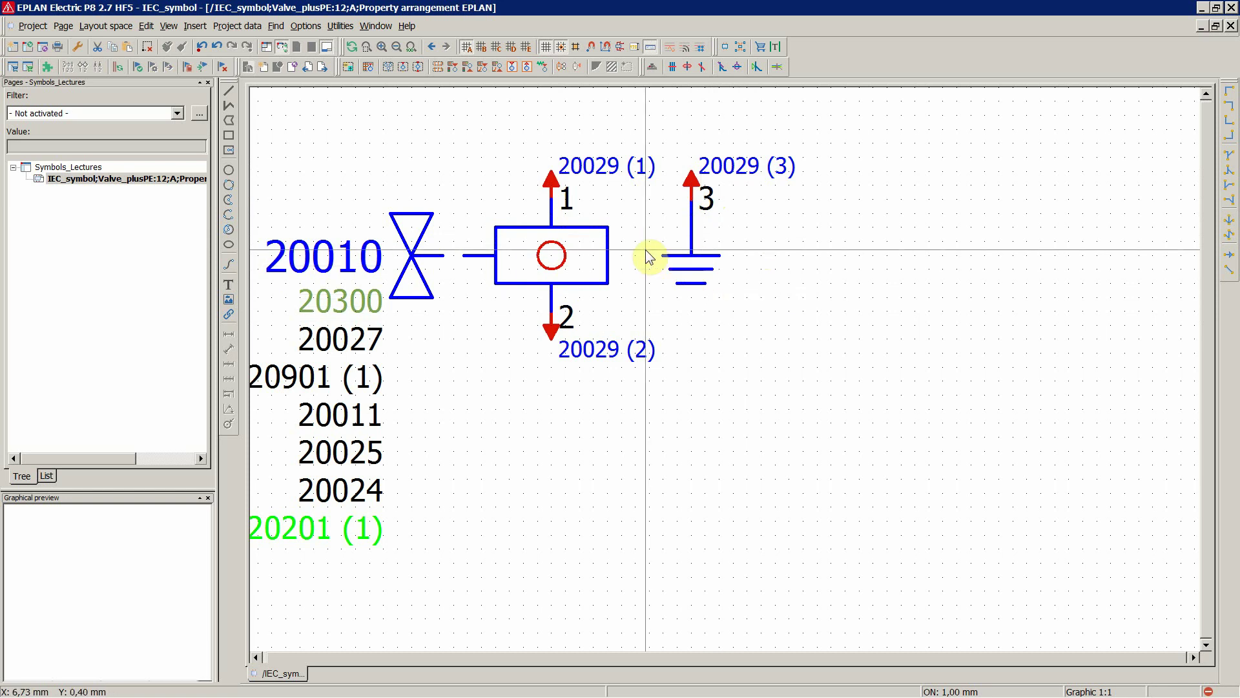
Review the column of eight property texts beside the symbol
scroll(650, 258, "down", 2)
scroll(482, 271, "up", 1)
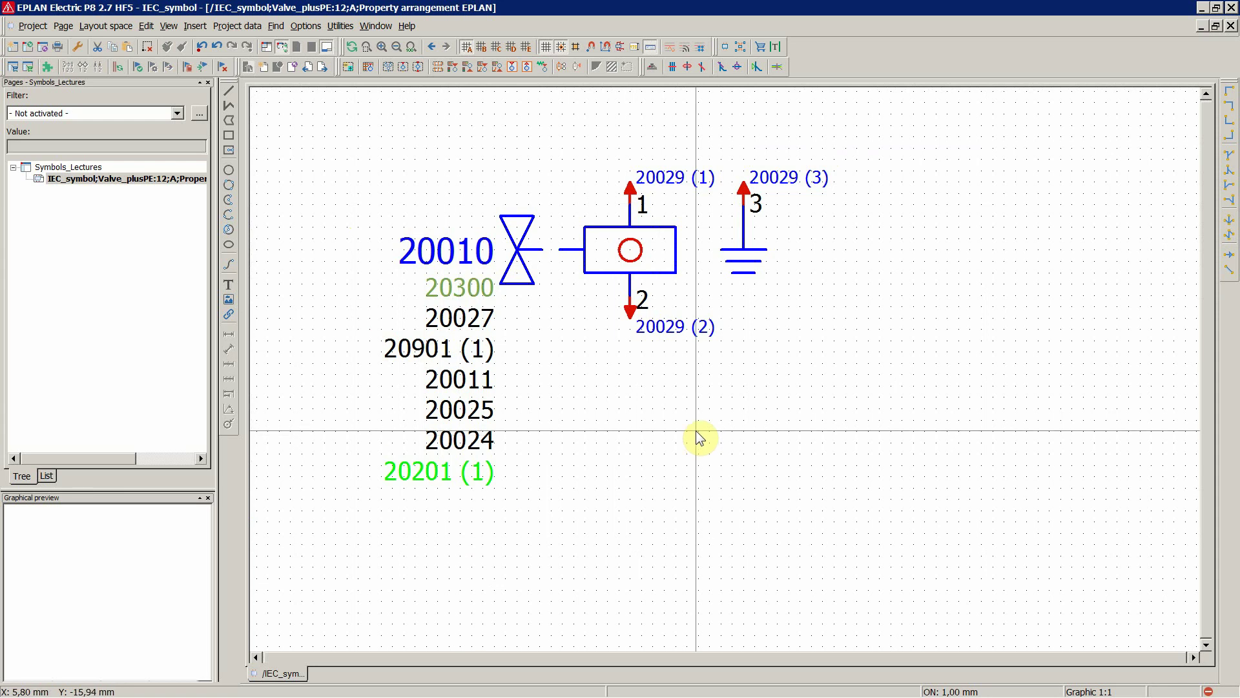
scroll(776, 336, "up", 1)
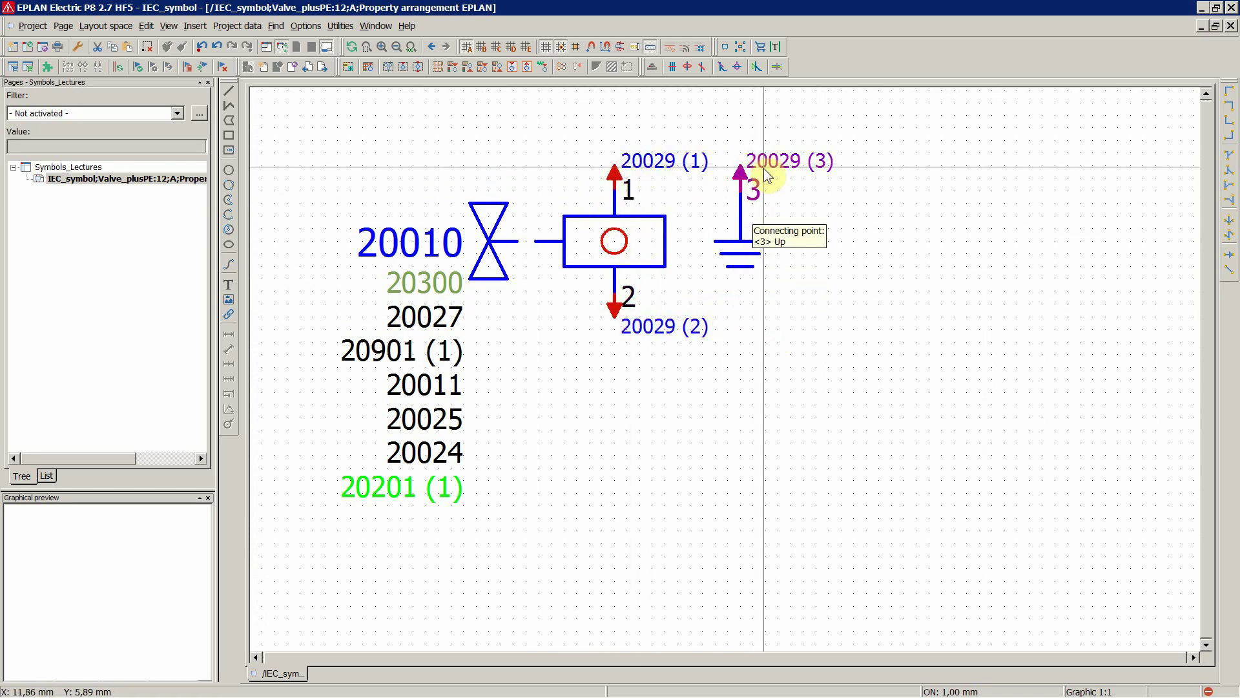
left_click_drag(423, 172, 403, 543)
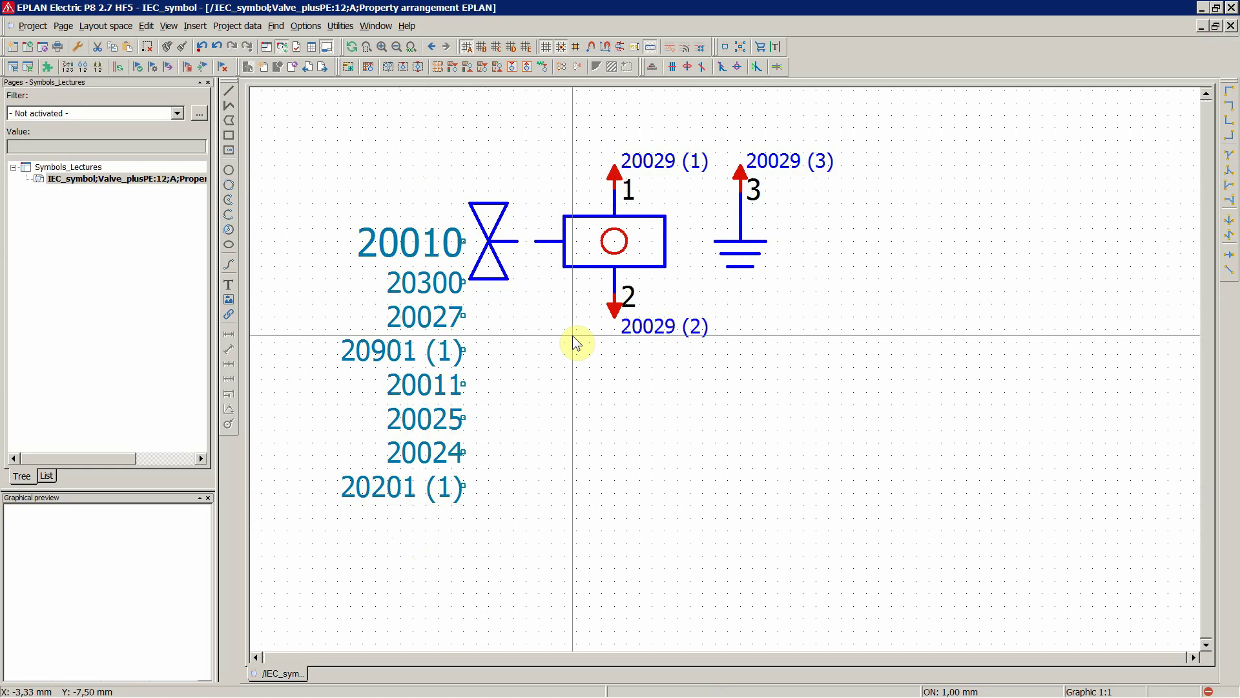
left_click(536, 331)
scroll(536, 331, "down", 2)
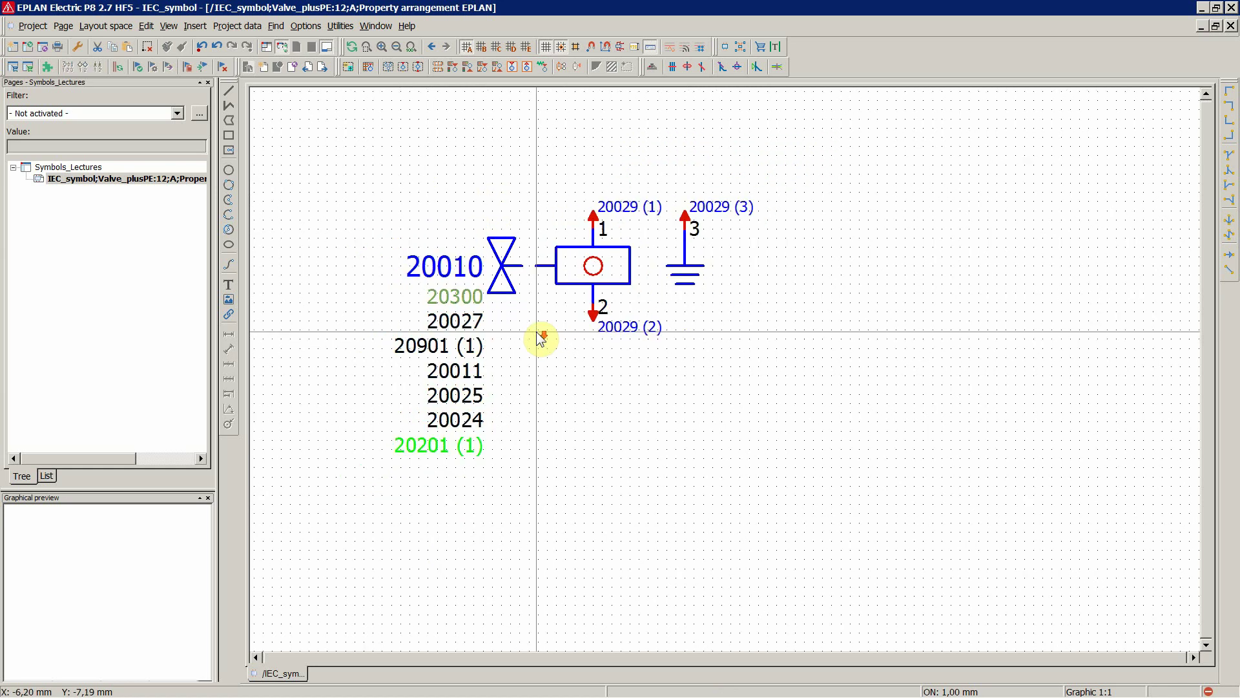
Run Check symbol and acknowledge the 'The symbol is OK' message
left_click(339, 26)
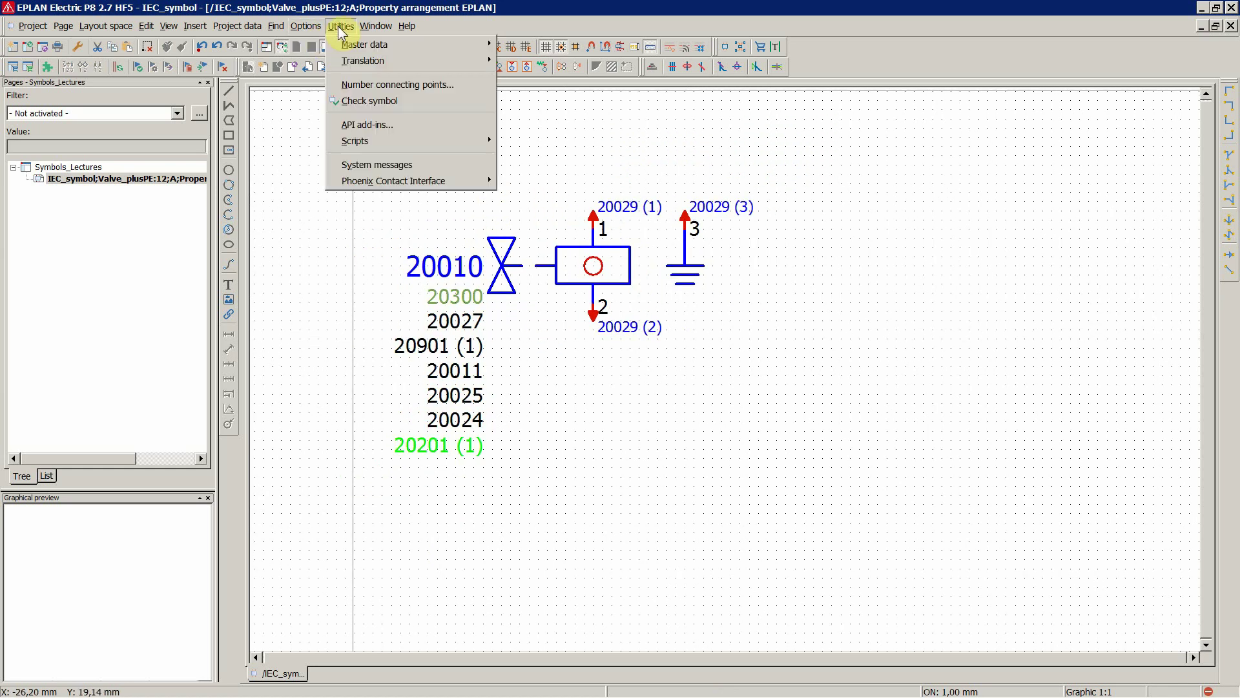
left_click(365, 101)
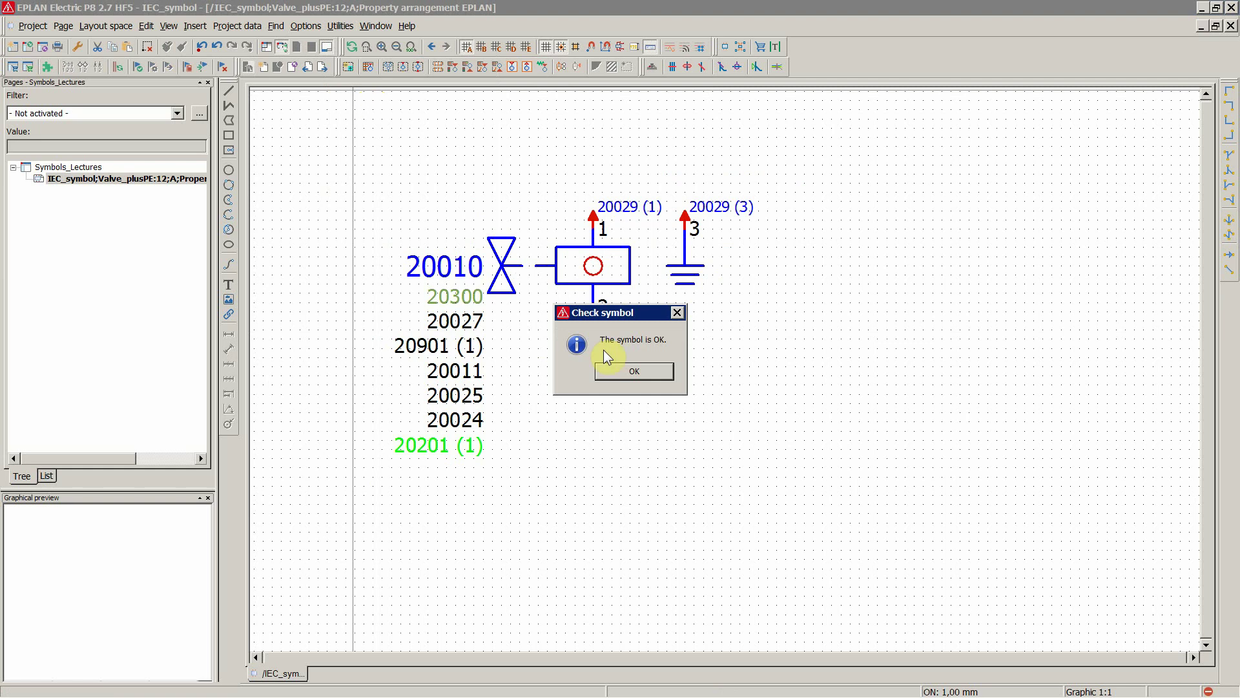
left_click(633, 374)
left_click(634, 372)
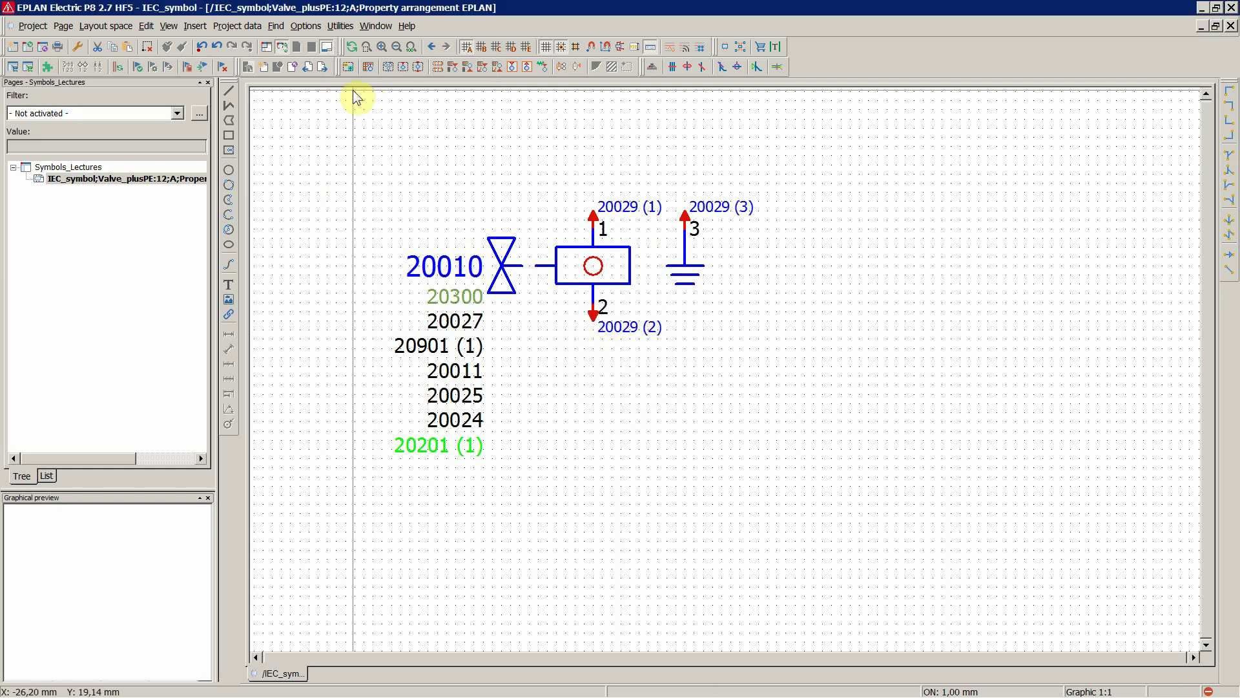
With connection point 1 selected, bring up the Insert menu's connection point choices
scroll(730, 194, "up", 1)
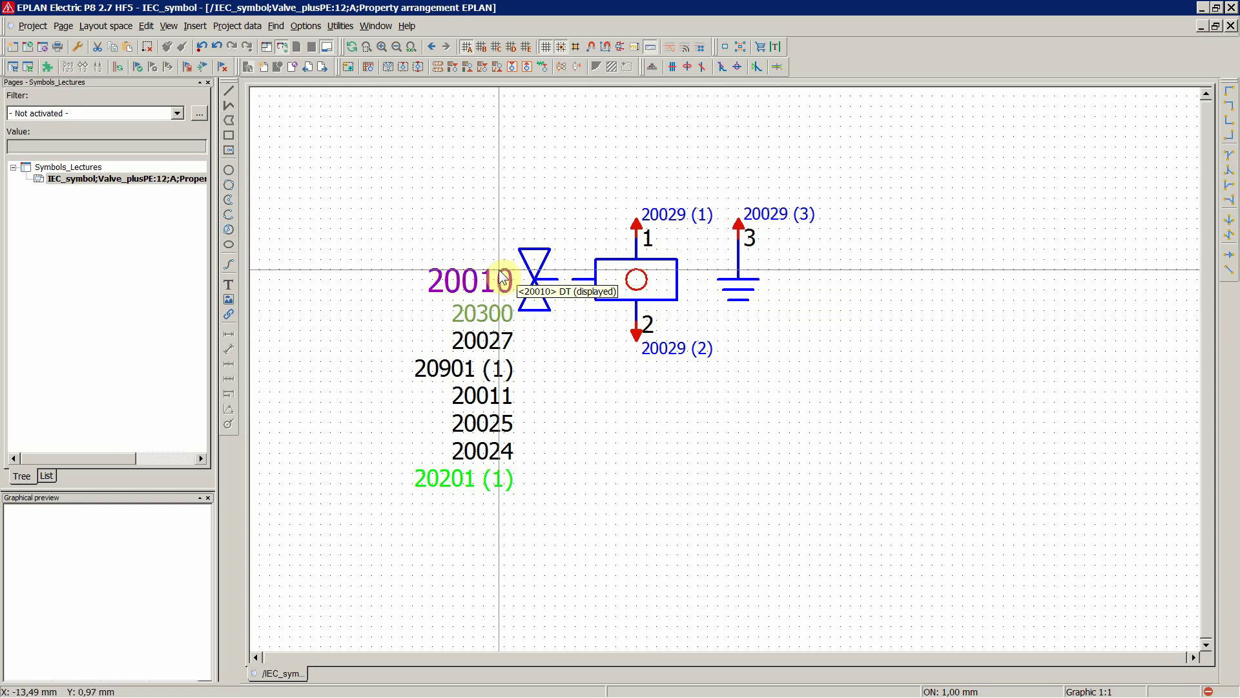
left_click(230, 105)
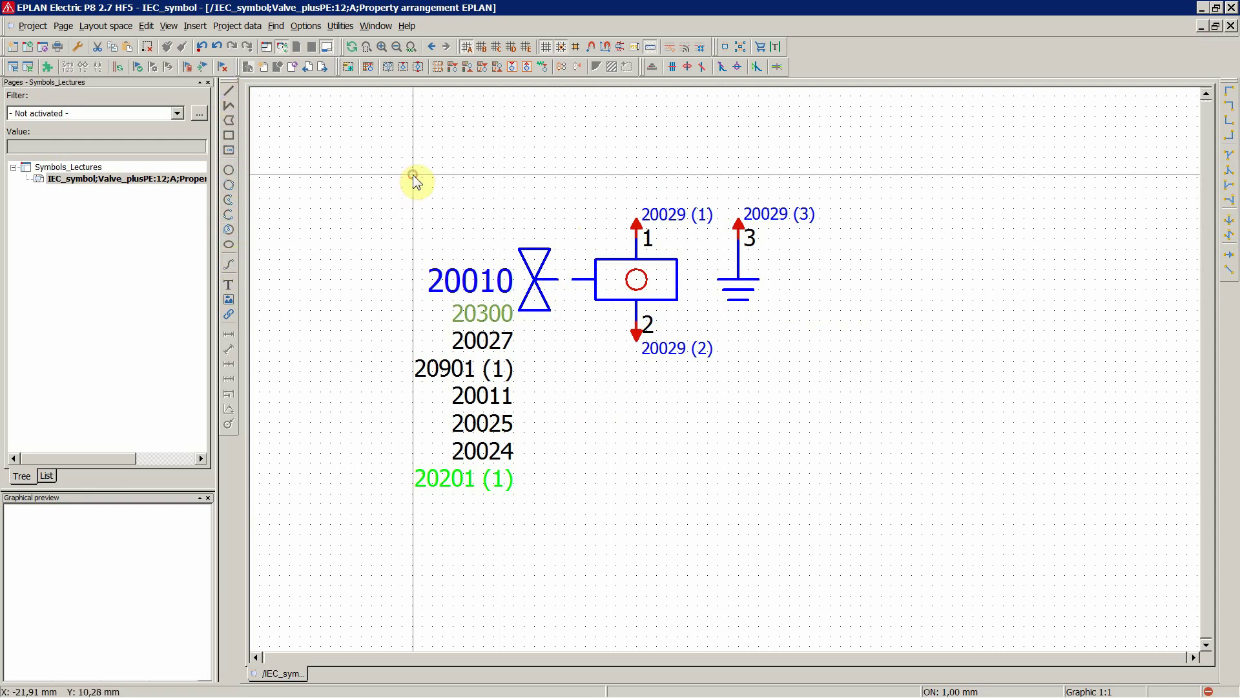
left_click(635, 229)
left_click(197, 27)
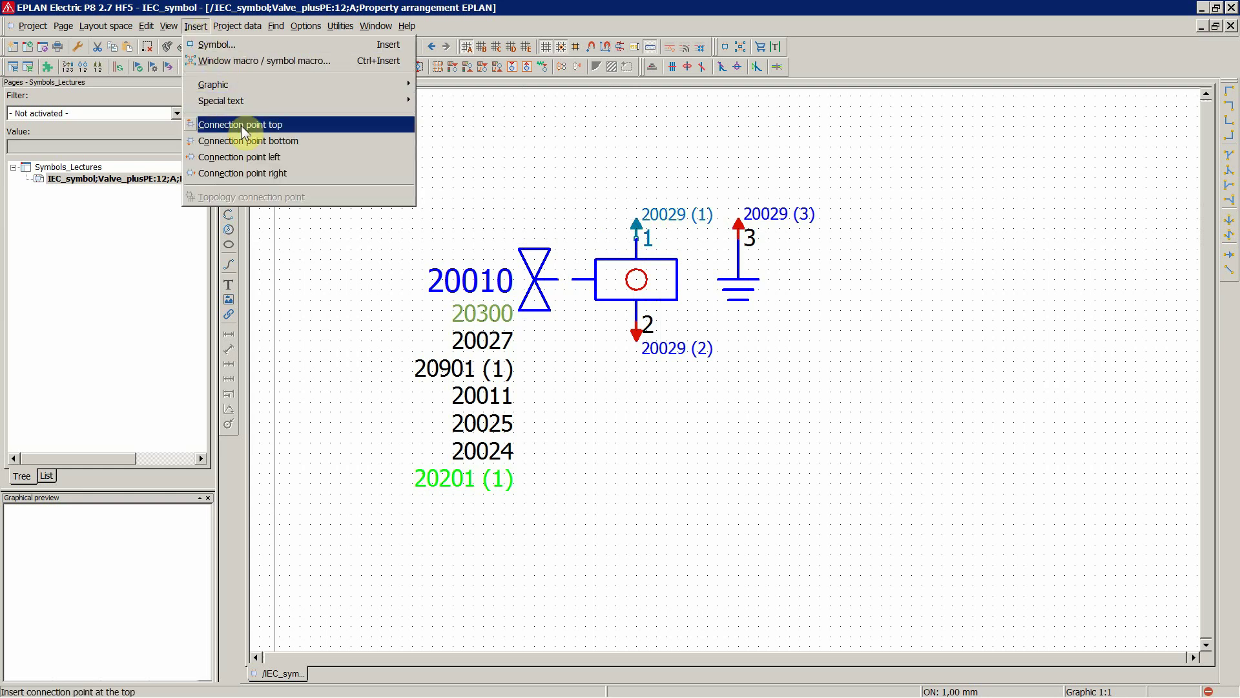
Insert connection point 4, direction Above, to the right of the ground symbol
left_click(254, 174)
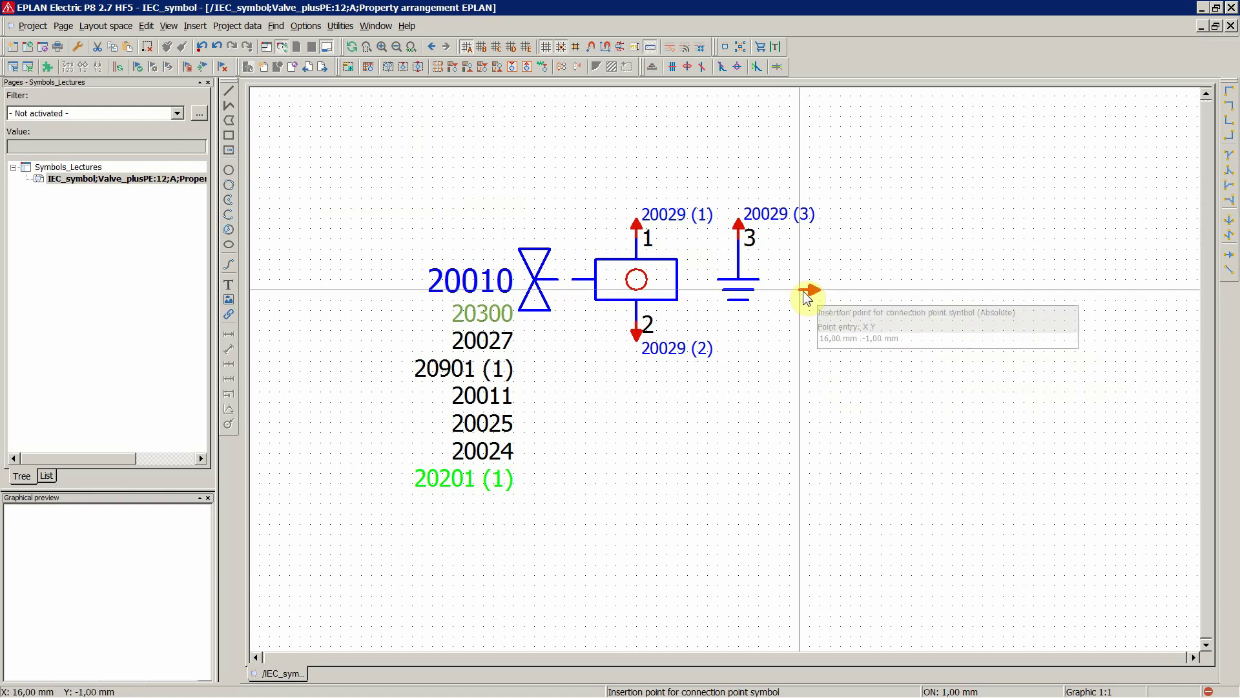
key("Tab")
key("Tab")
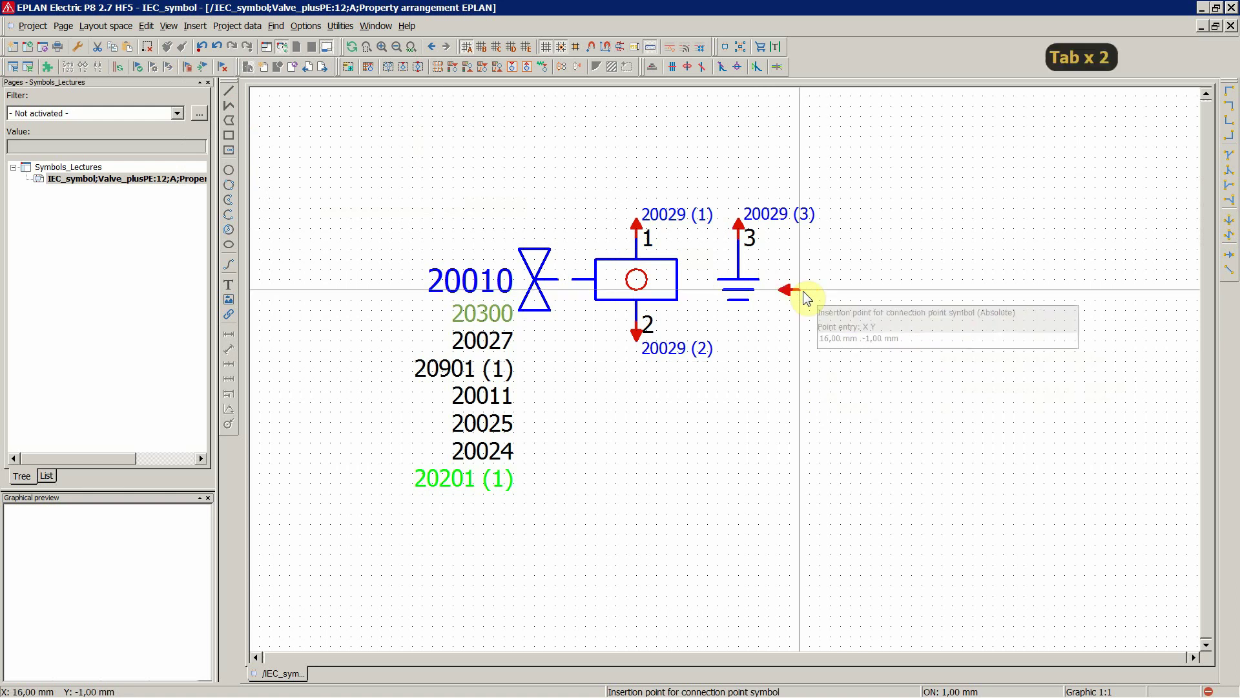
key("Tab")
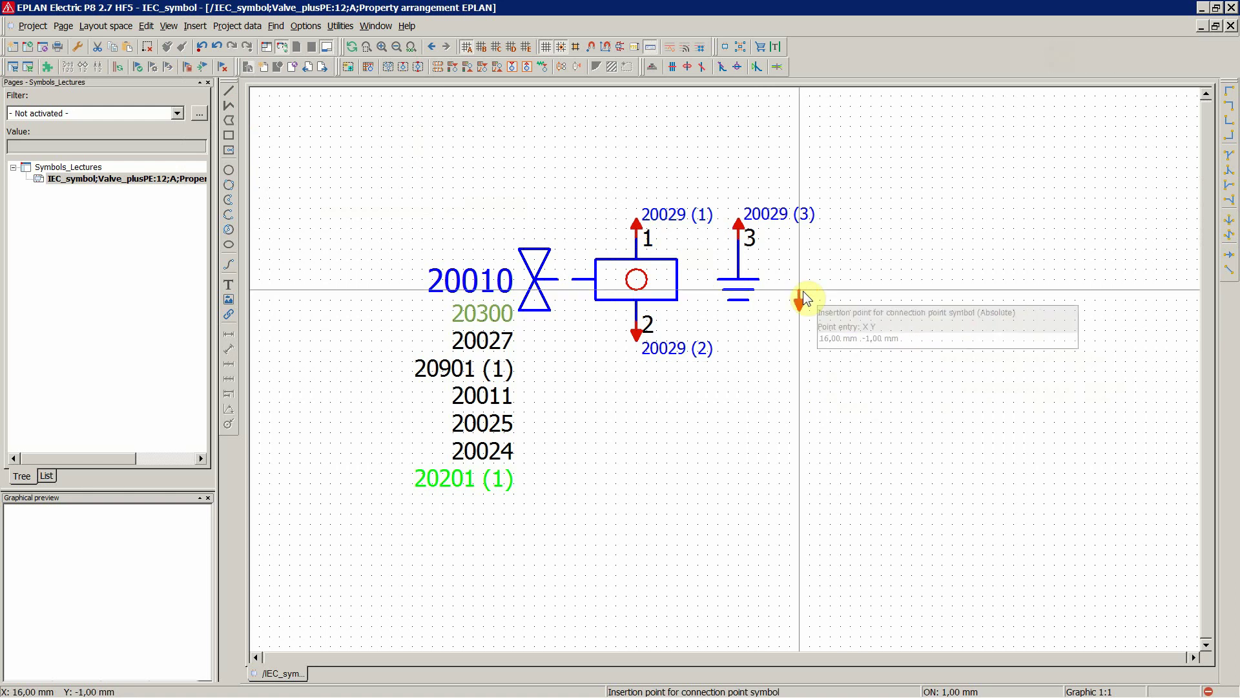
key("Tab")
key("Tab")
key("Tab")
key("Tab")
key("Tab")
key("Tab")
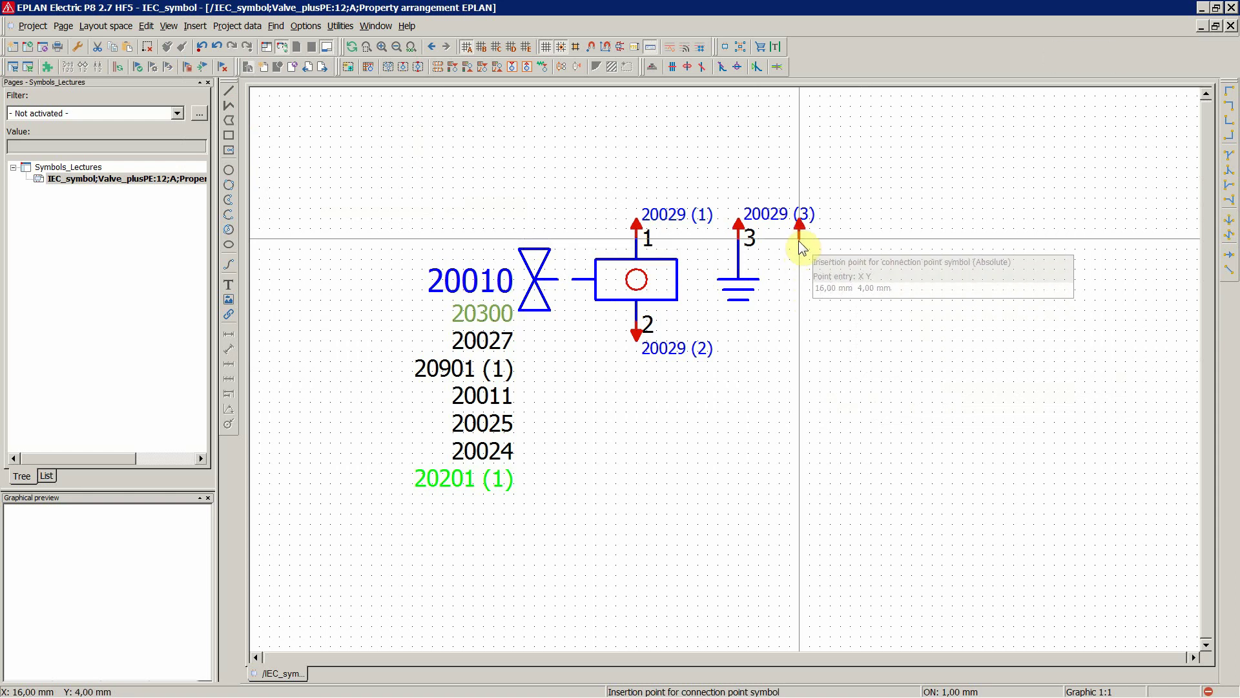
left_click(799, 289)
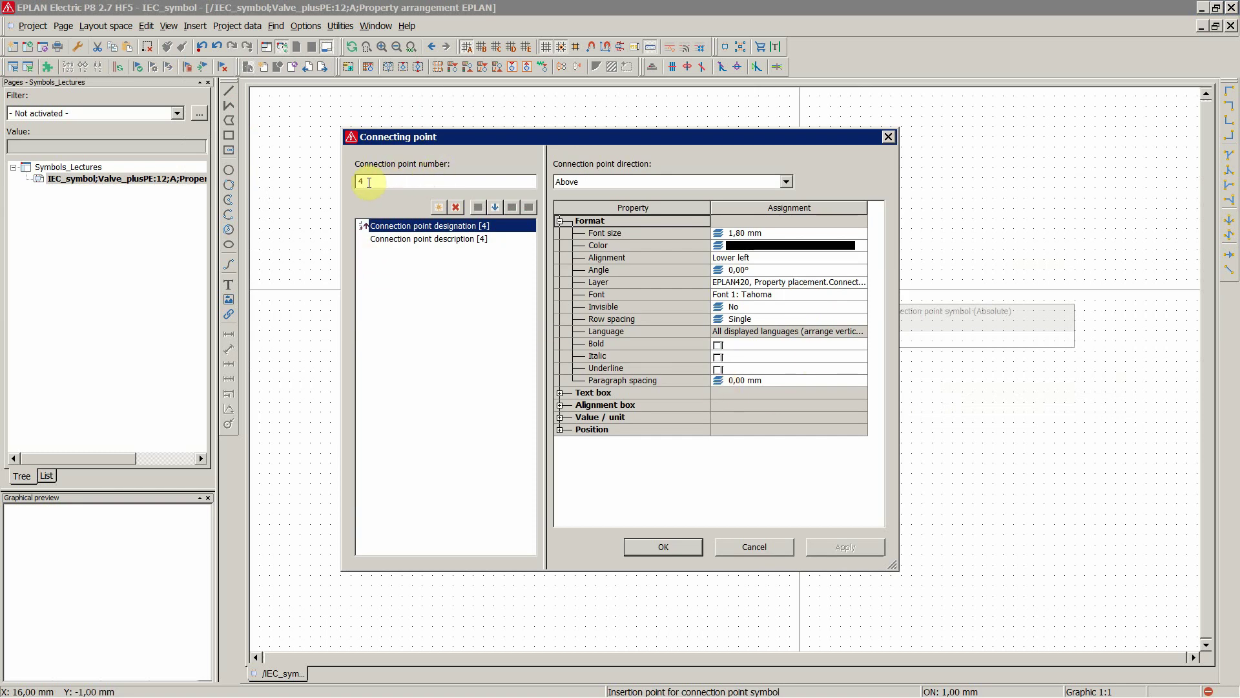
left_click(623, 181)
left_click(623, 181)
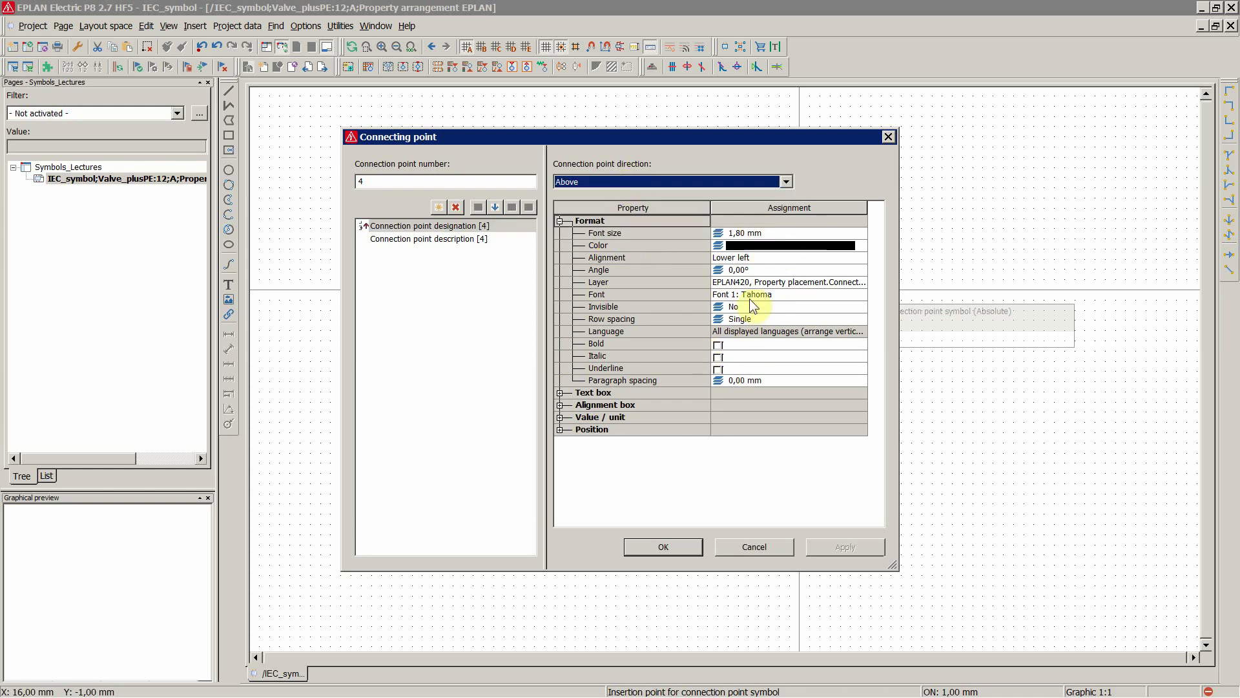
left_click(673, 548)
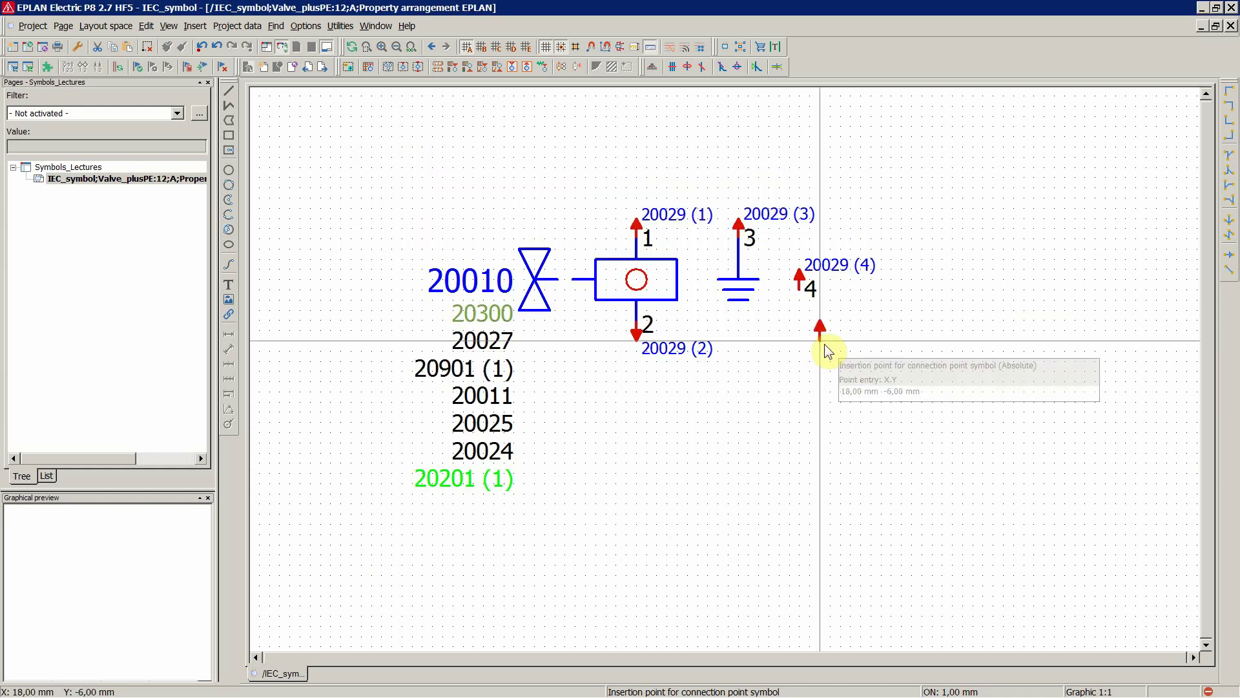
key("Escape")
Select the property texts, then the whole valve drawing, and delete it all
scroll(833, 349, "up", 2)
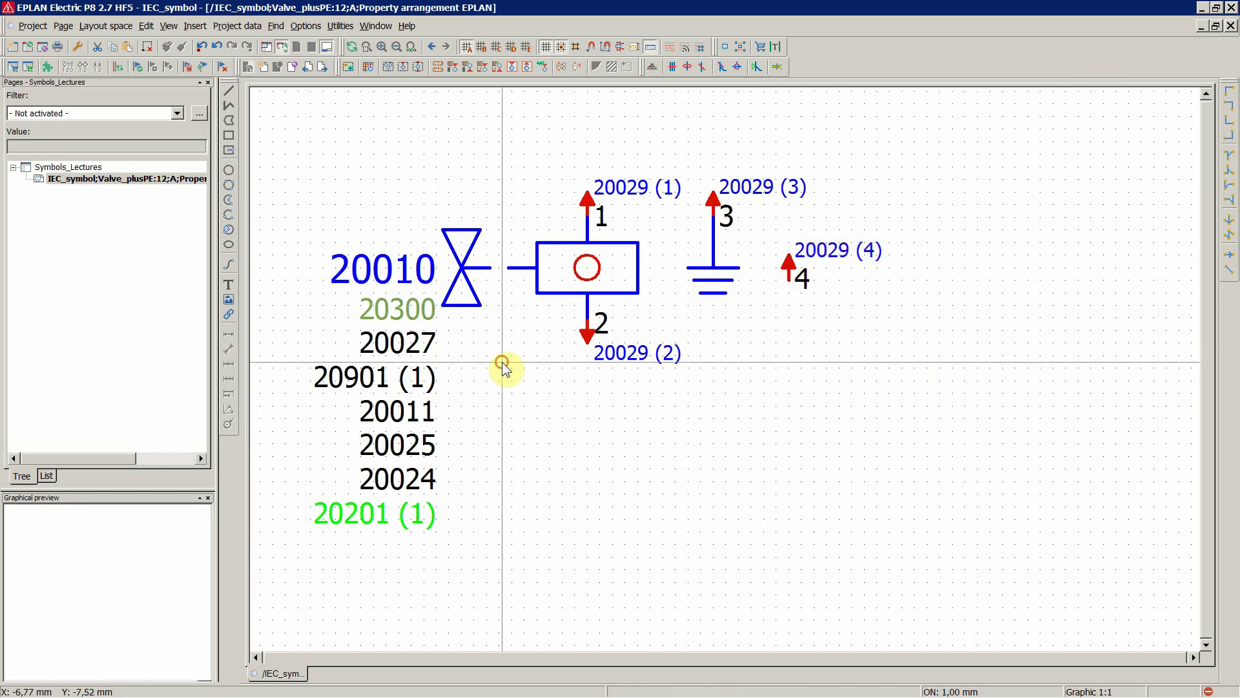
scroll(588, 320, "down", 1)
scroll(328, 415, "up", 1)
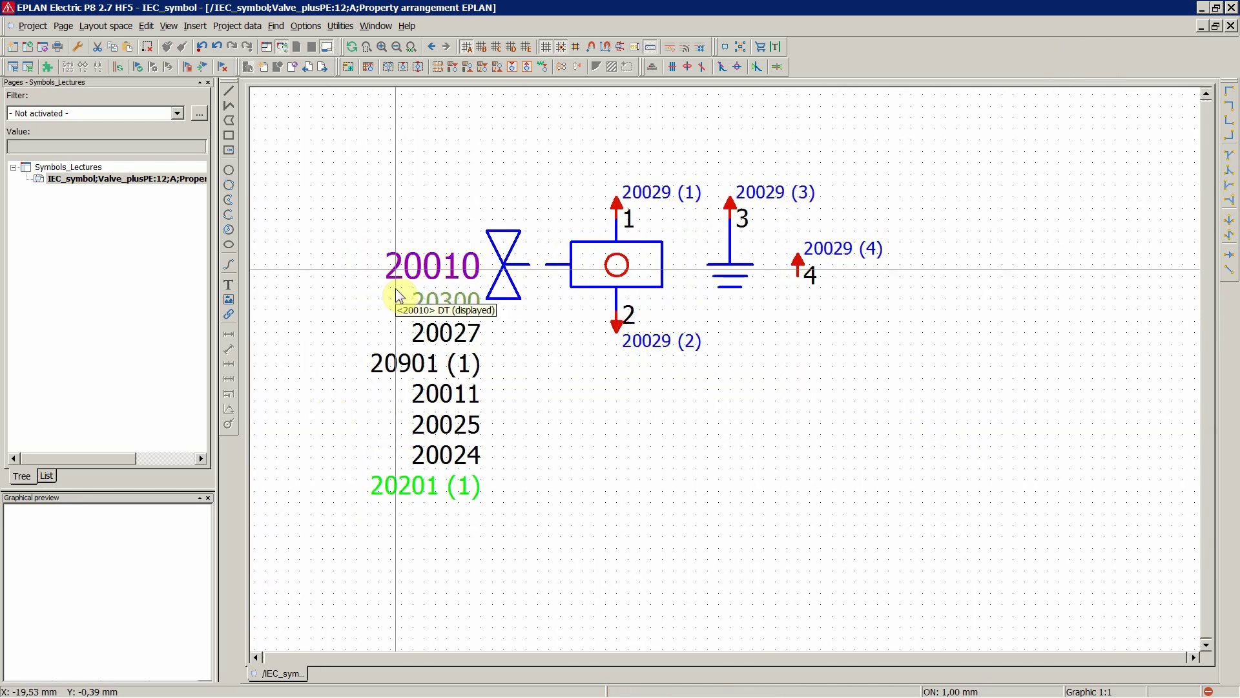
left_click_drag(438, 190, 375, 539)
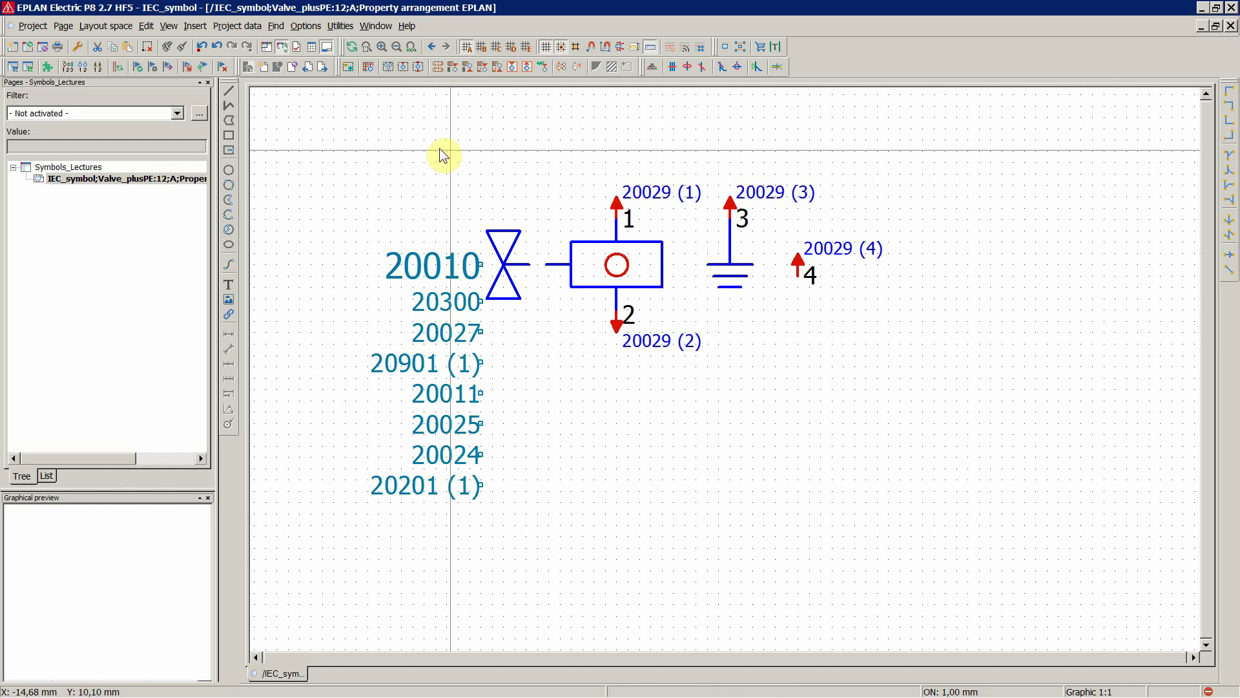
left_click_drag(439, 150, 377, 512)
left_click(541, 365)
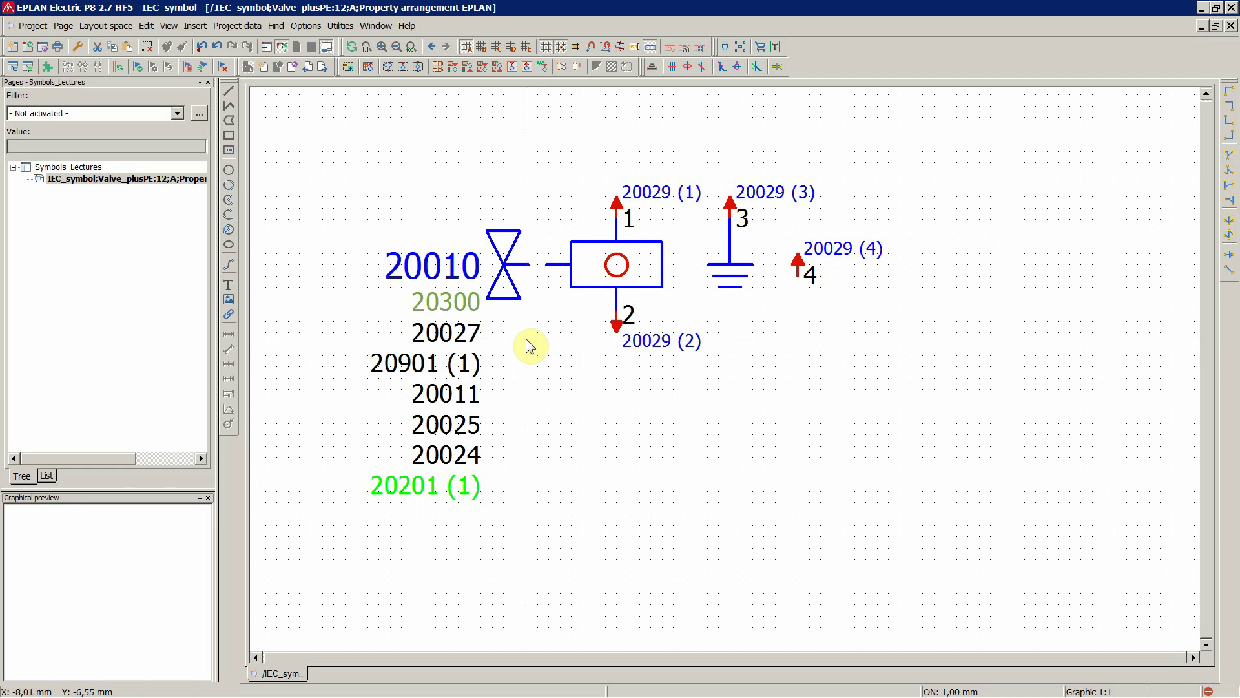
left_click_drag(442, 535, 370, 241)
left_click_drag(432, 197, 387, 543)
left_click(593, 477)
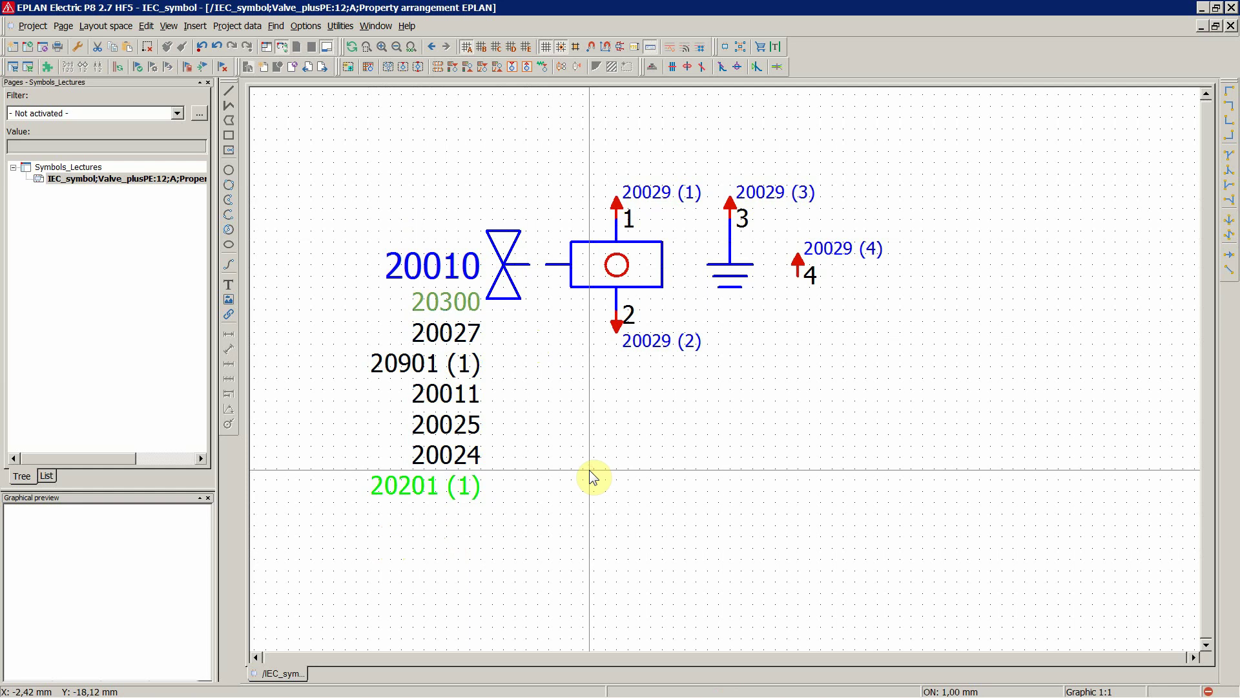
scroll(593, 476, "down", 3)
left_click_drag(388, 211, 774, 473)
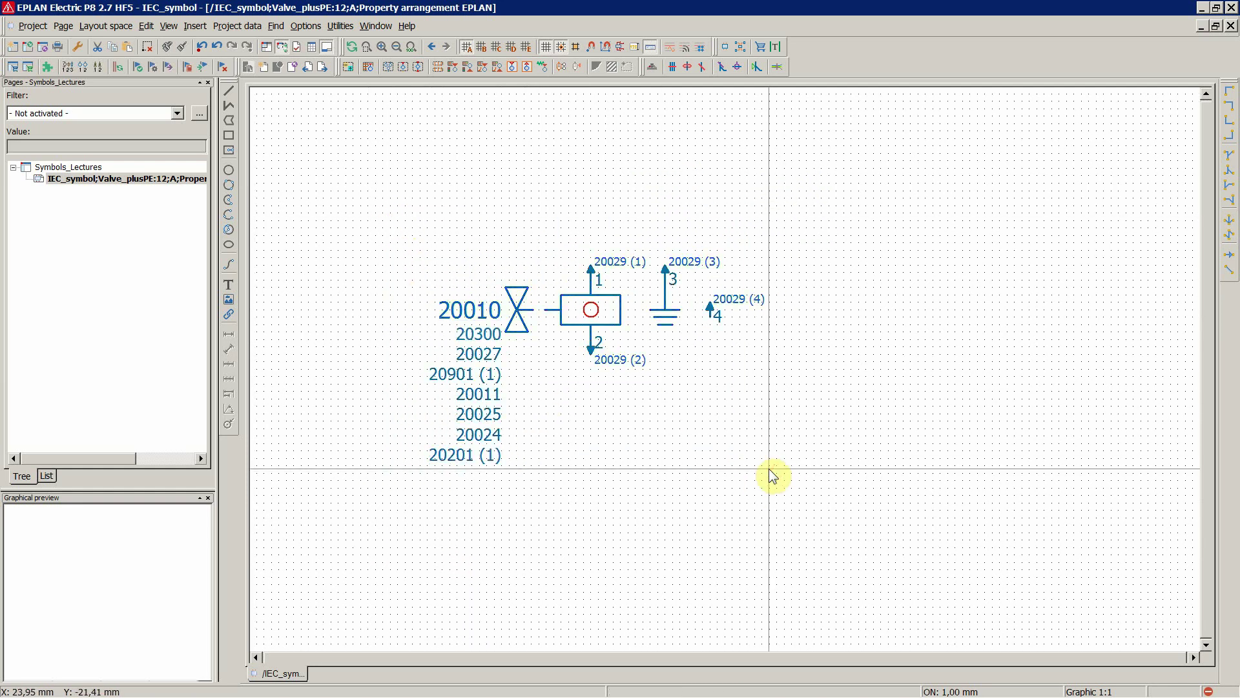
key("Delete")
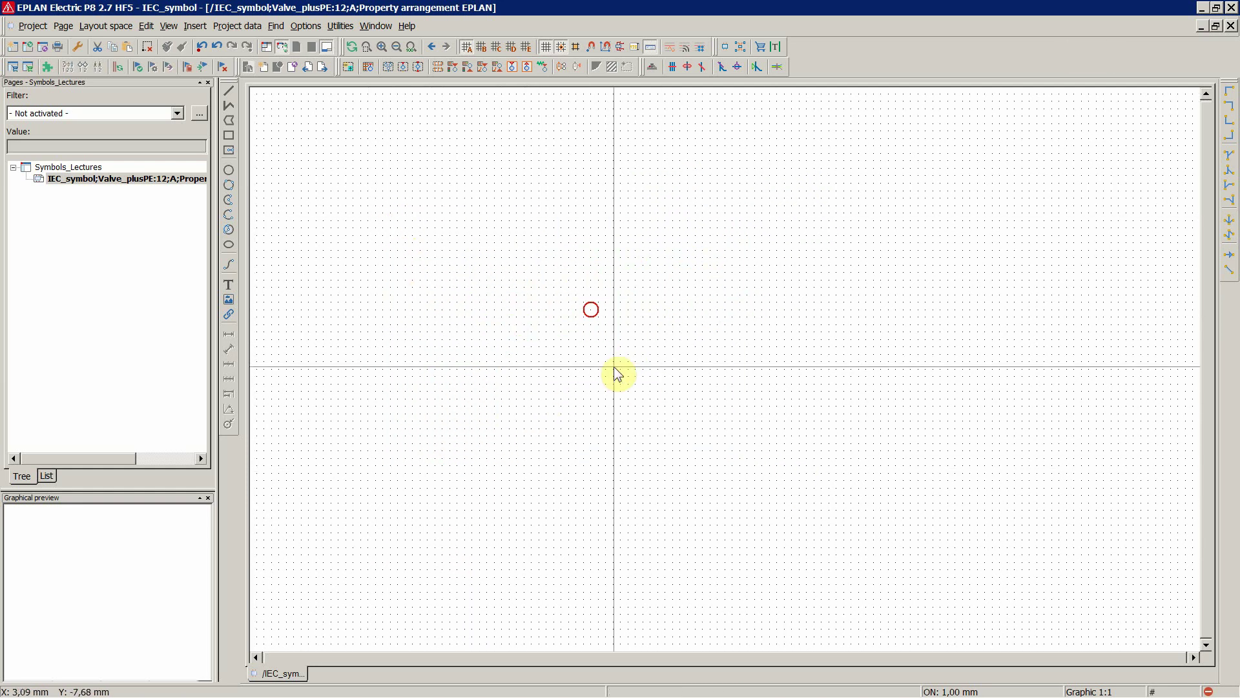
Choose breaker FAH1, variant A, from Protection device > Circuit breaker > Single circuit breaker
left_click(194, 26)
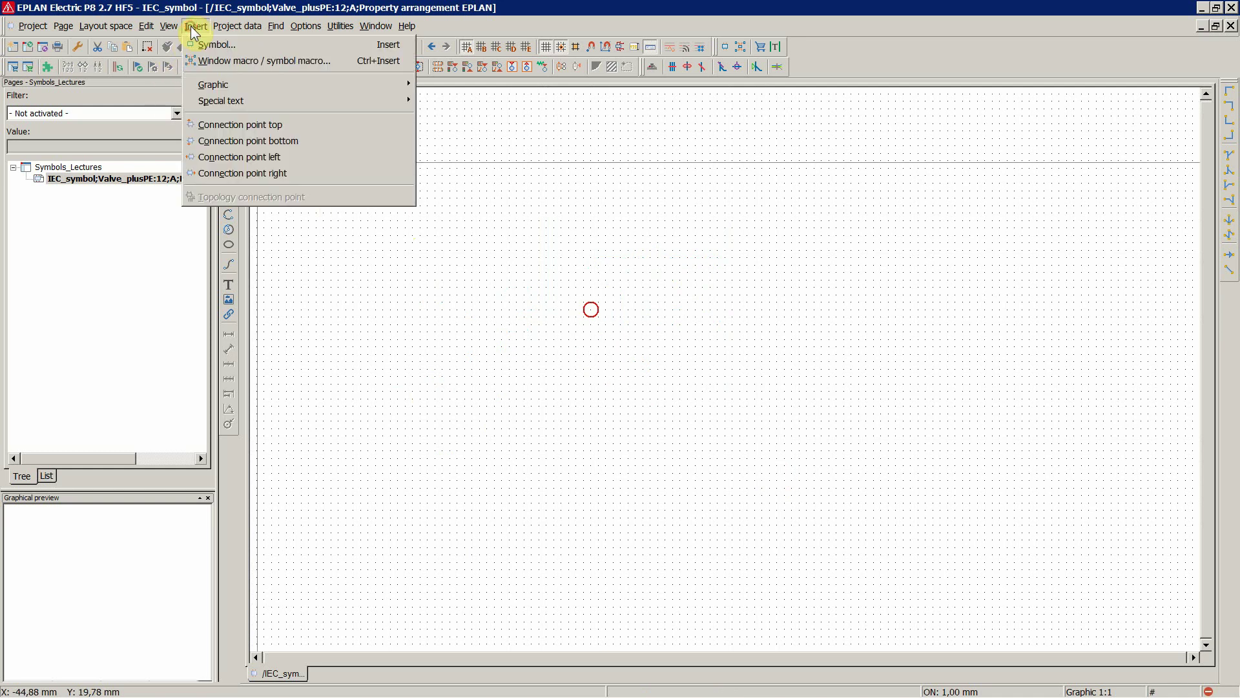
left_click(215, 44)
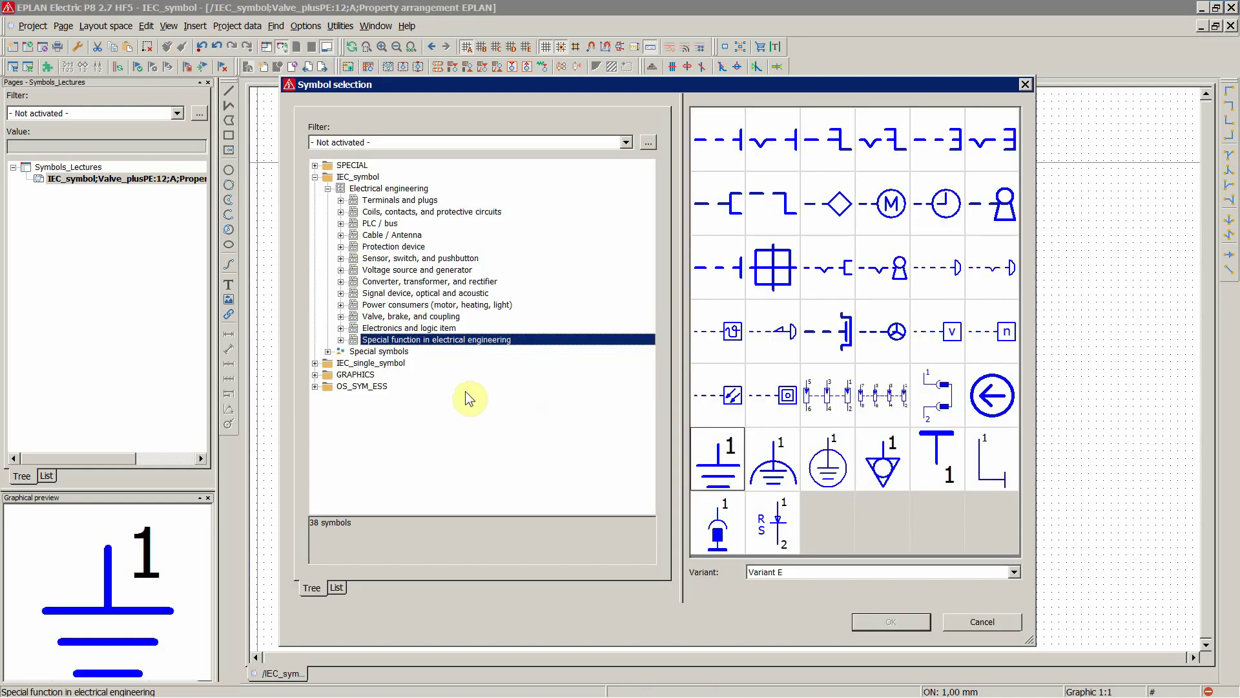
double_click(393, 248)
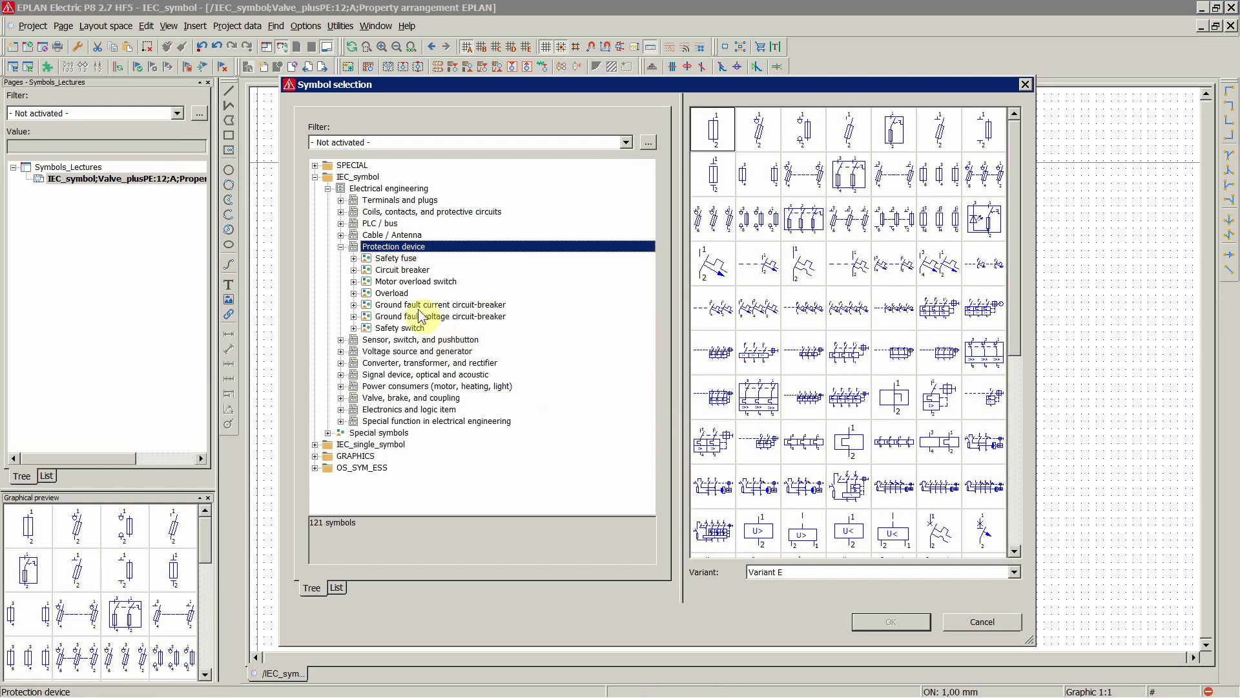
double_click(405, 270)
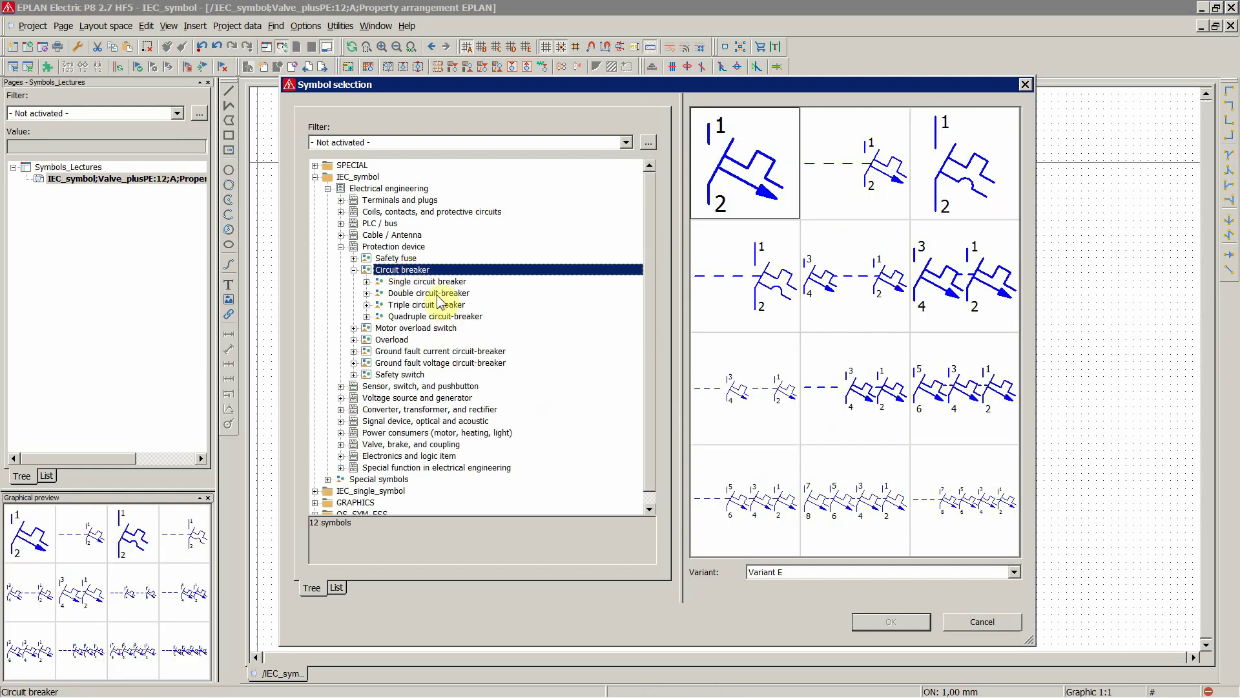
double_click(437, 282)
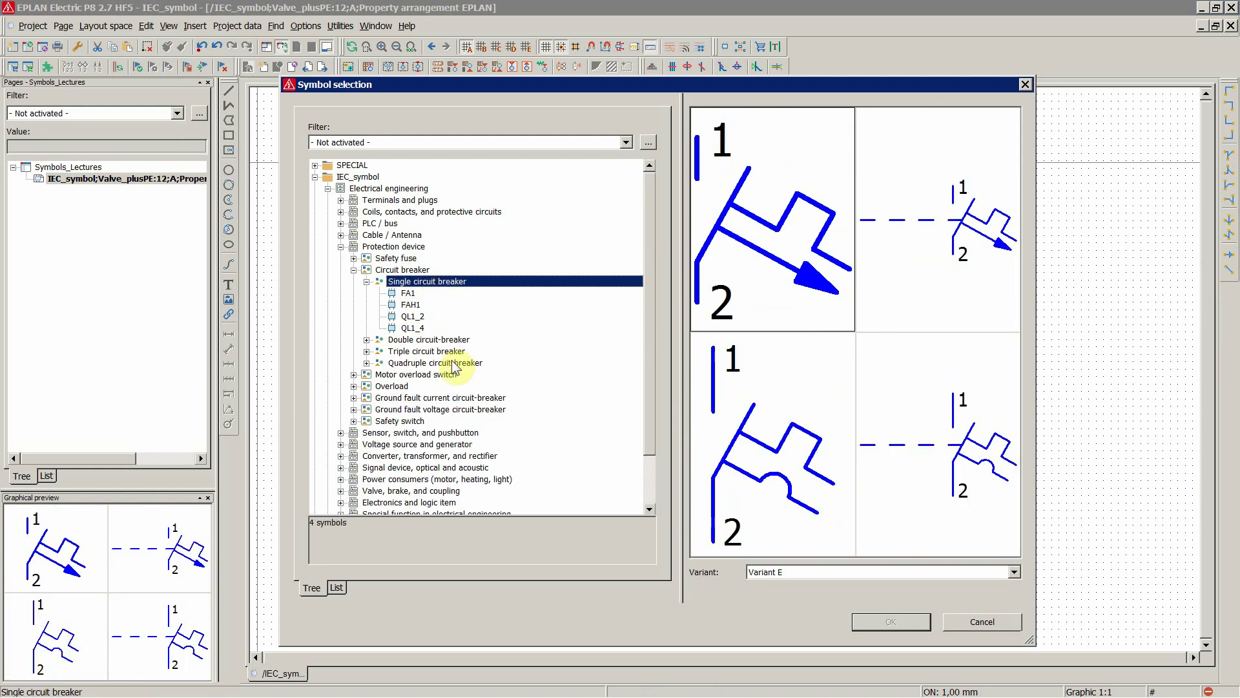
left_click(408, 294)
left_click(411, 305)
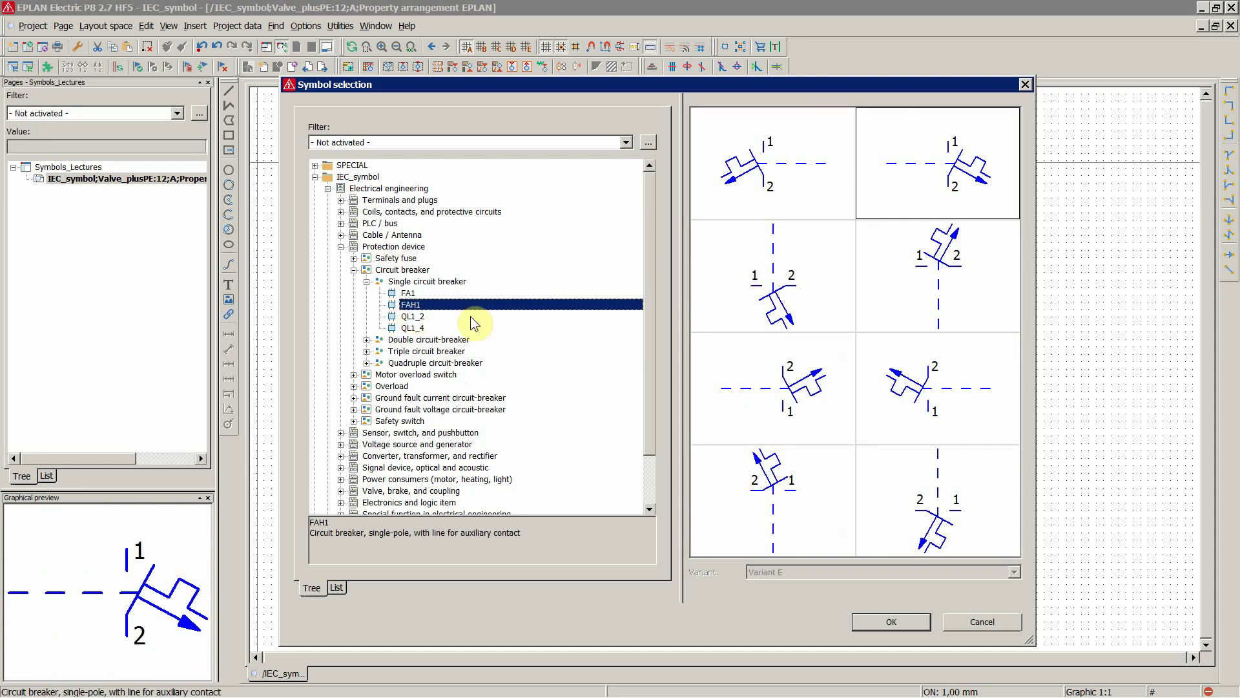
left_click(778, 190)
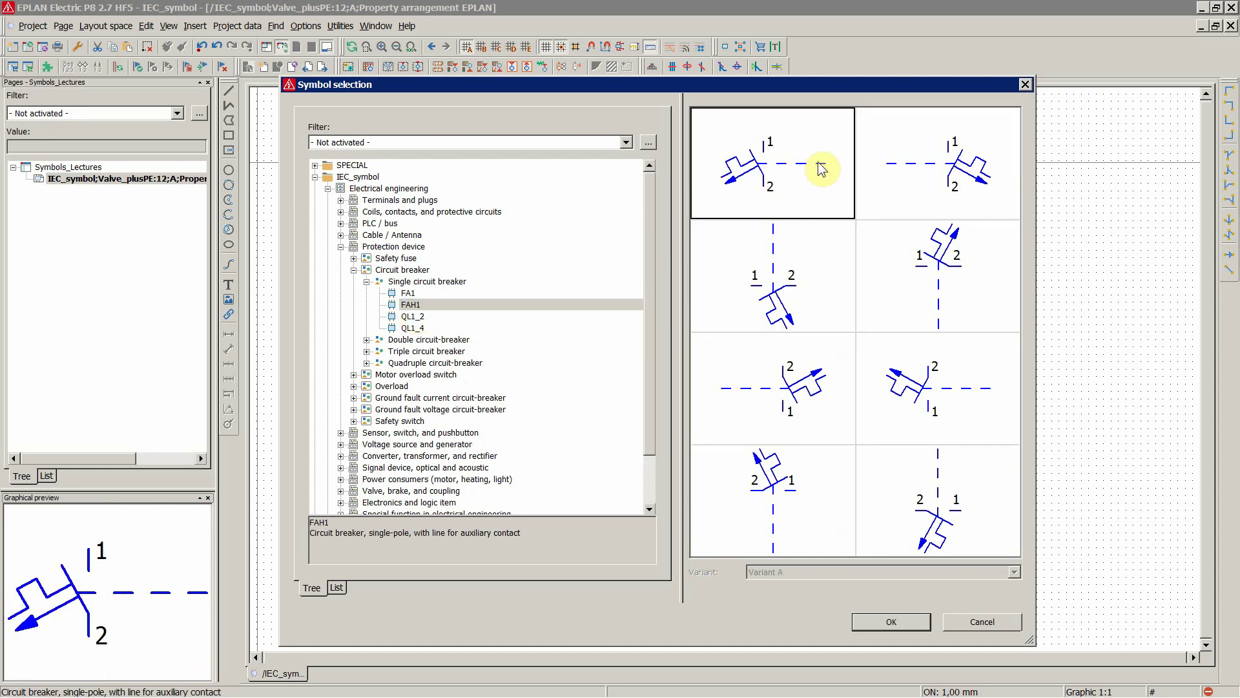
left_click(892, 621)
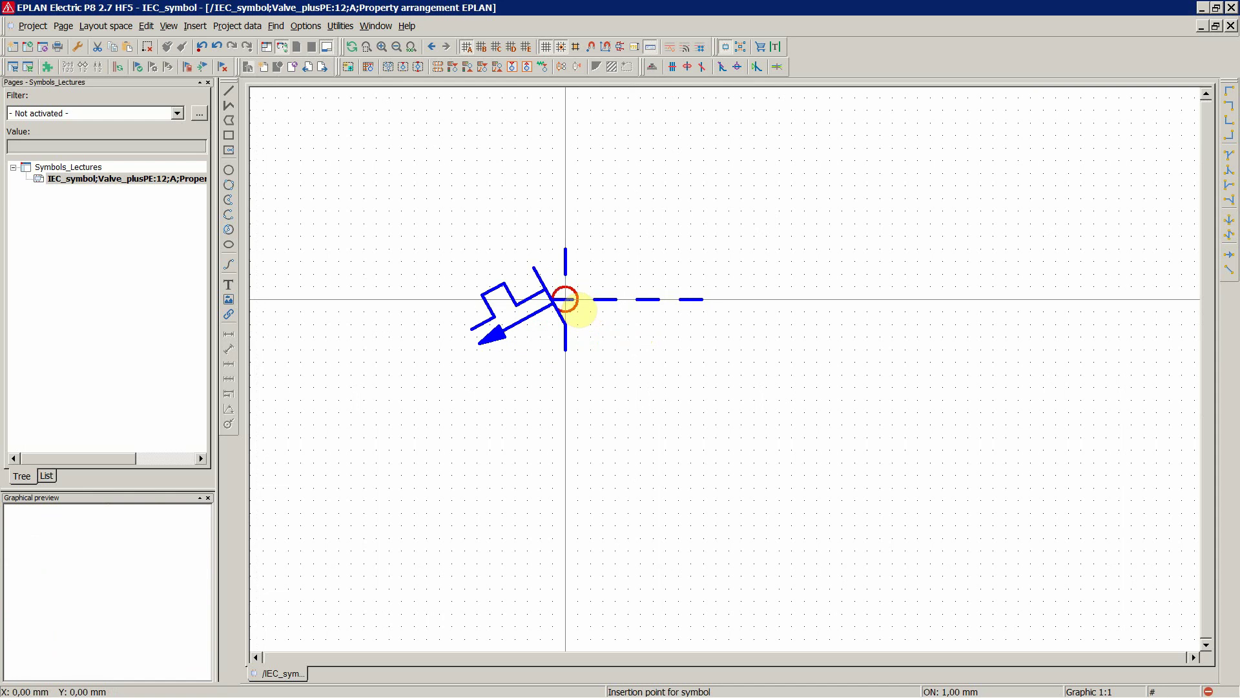
Place the FAH1 breaker at the origin and select its property texts
left_click(566, 299)
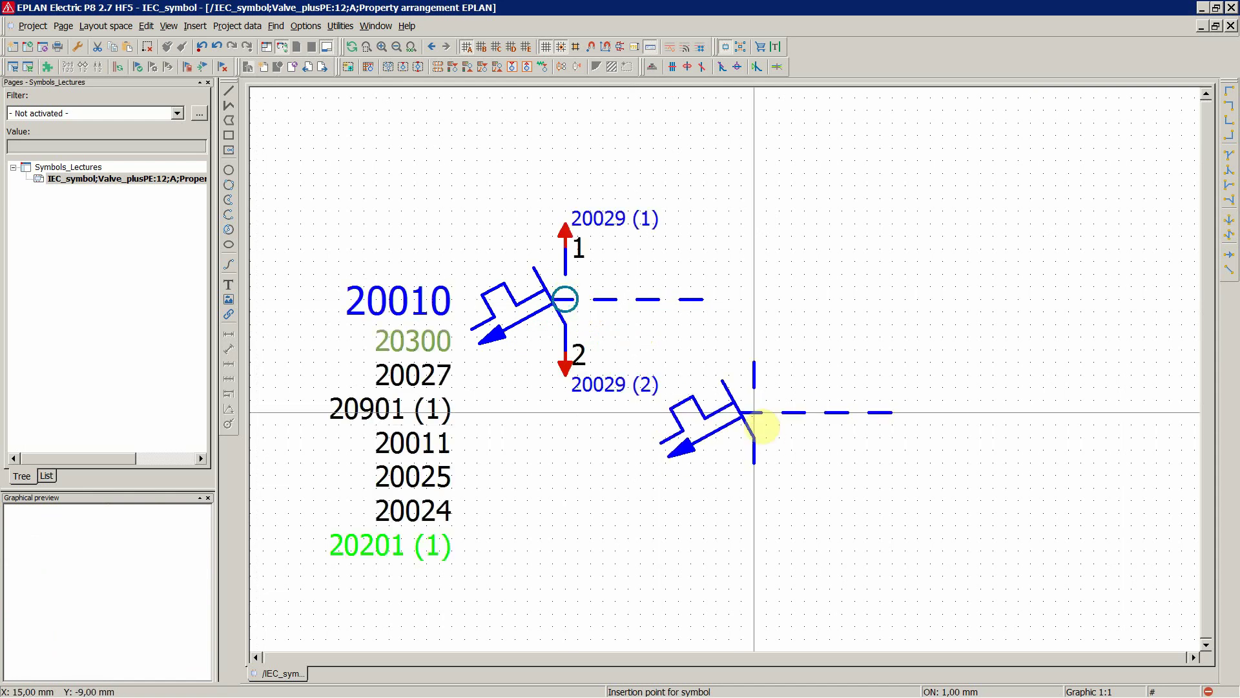
key("Escape")
left_click_drag(409, 210, 352, 579)
left_click_drag(414, 226, 339, 572)
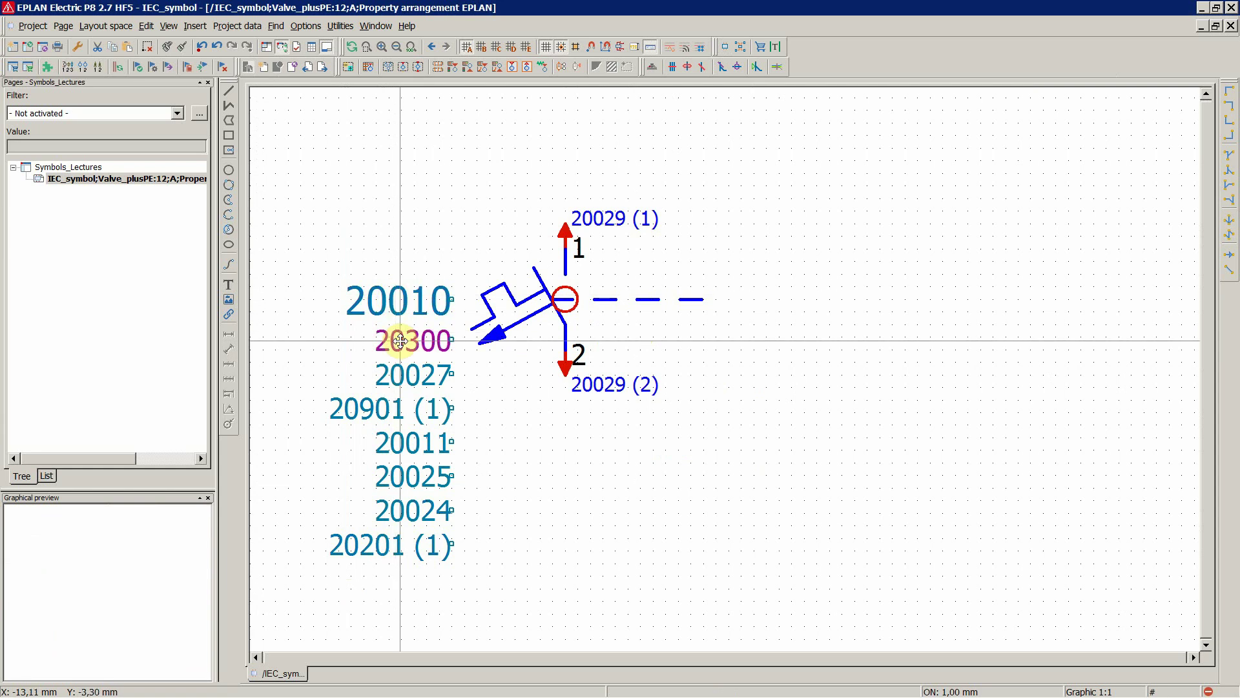
left_click(401, 203)
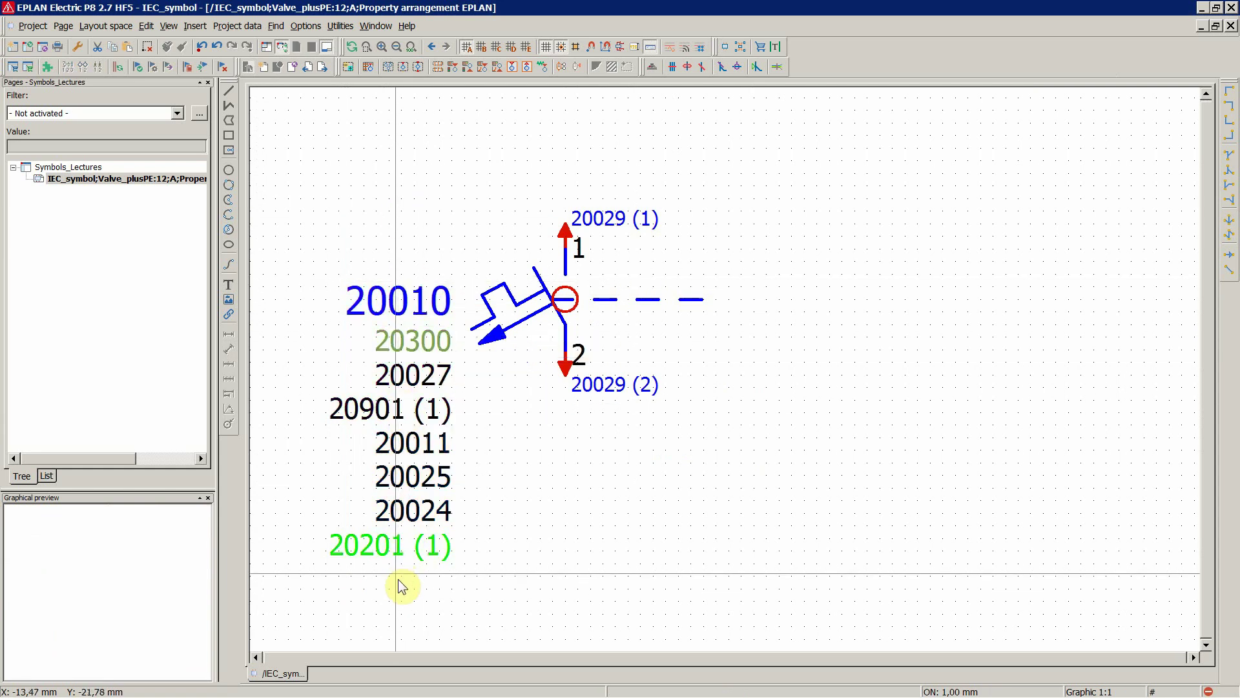
Check the eight property texts, including 20300, then undo the breaker placement with Ctrl+Z
left_click_drag(399, 580, 304, 326)
left_click(411, 341)
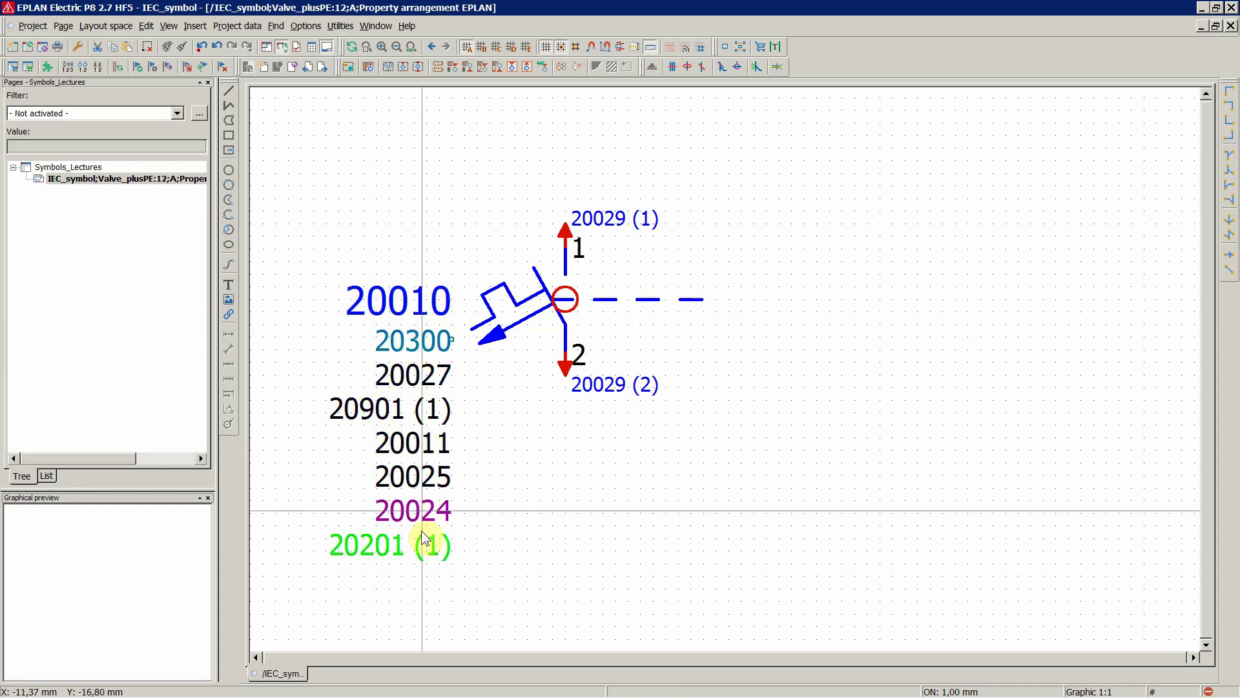
left_click(579, 449)
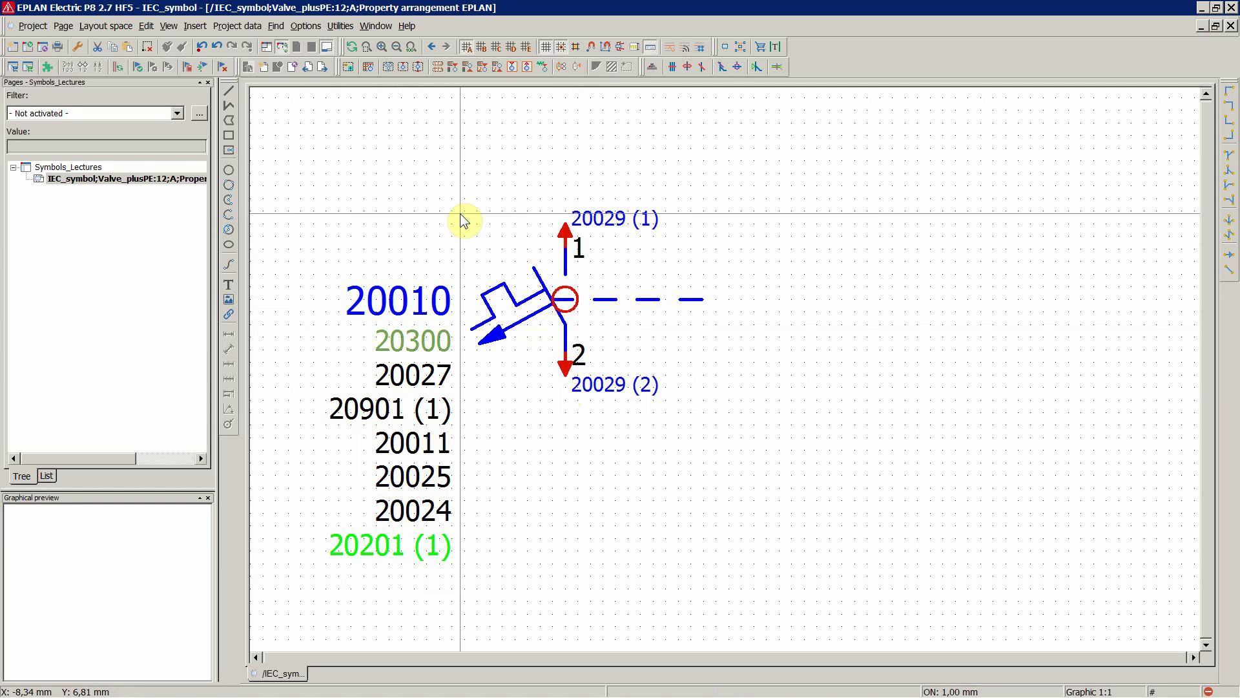
key("ctrl+z")
key("ctrl+z")
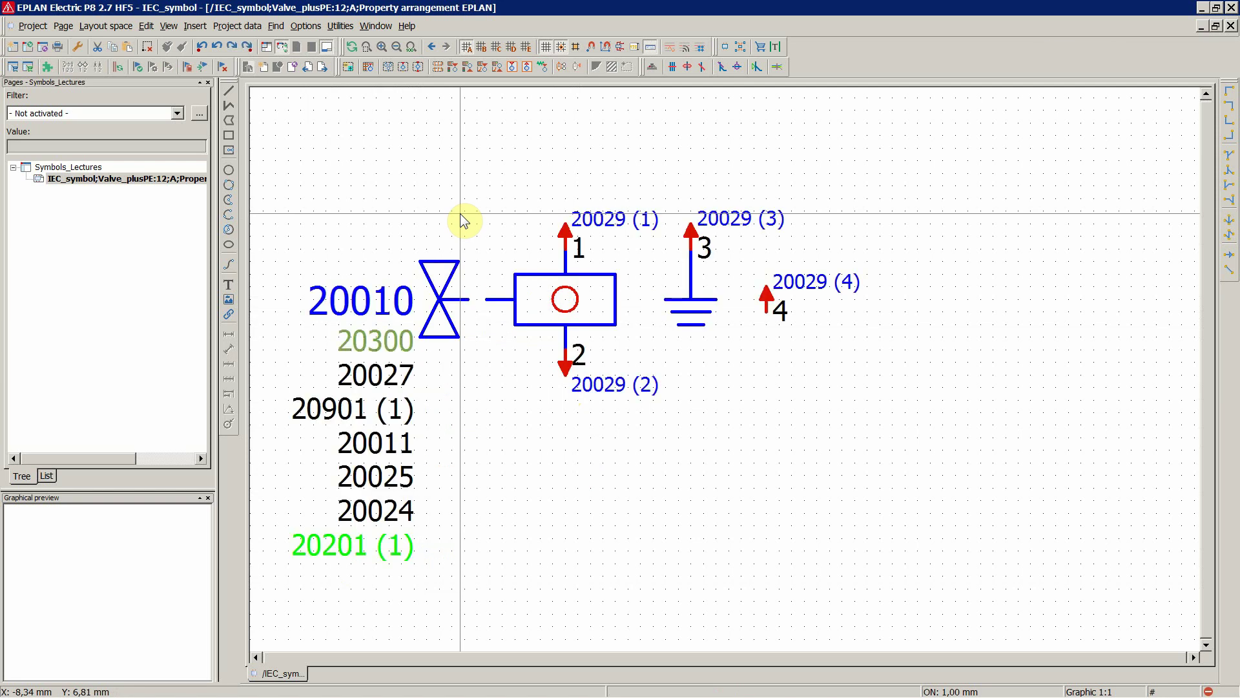
Close the Valve_plusPE page, accept the connection point warning, and synchronize master data
right_click(120, 183)
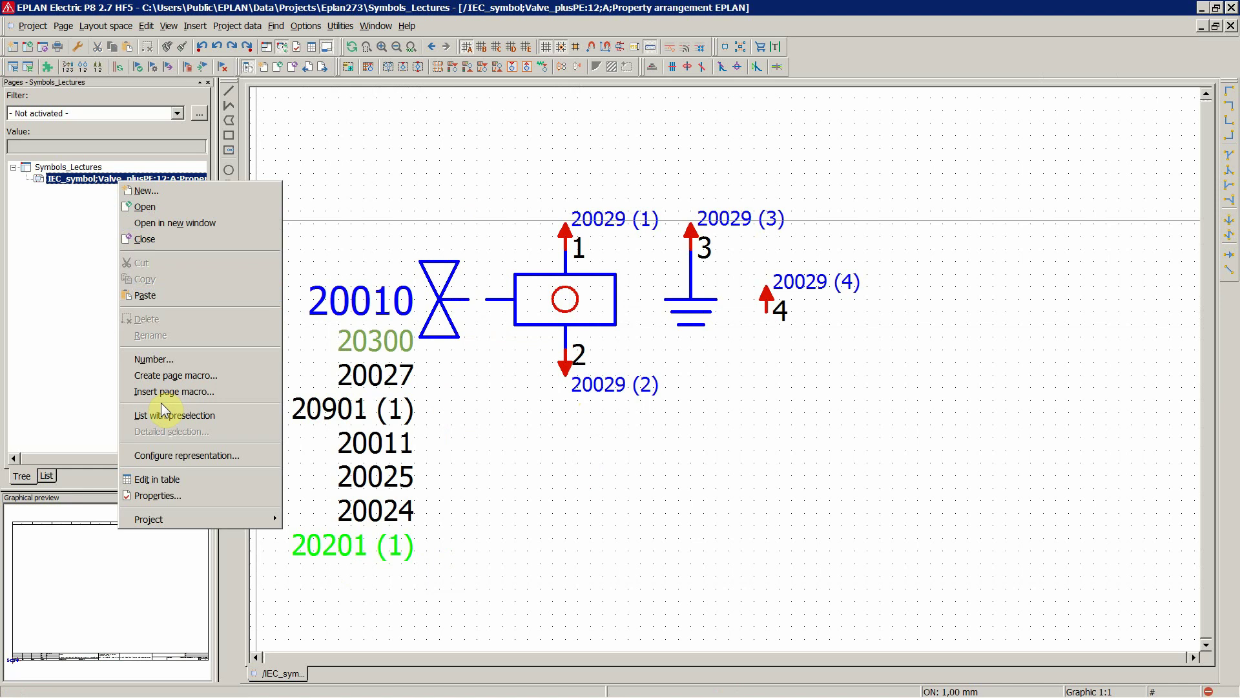
left_click(145, 240)
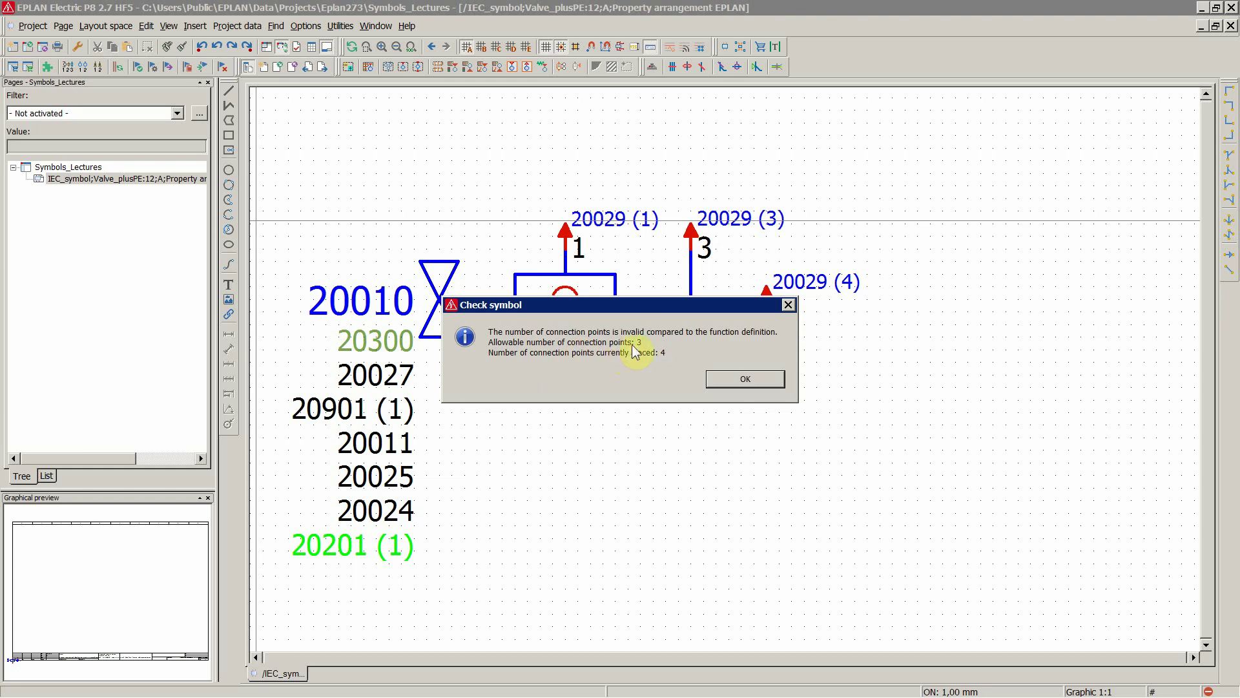
left_click(725, 379)
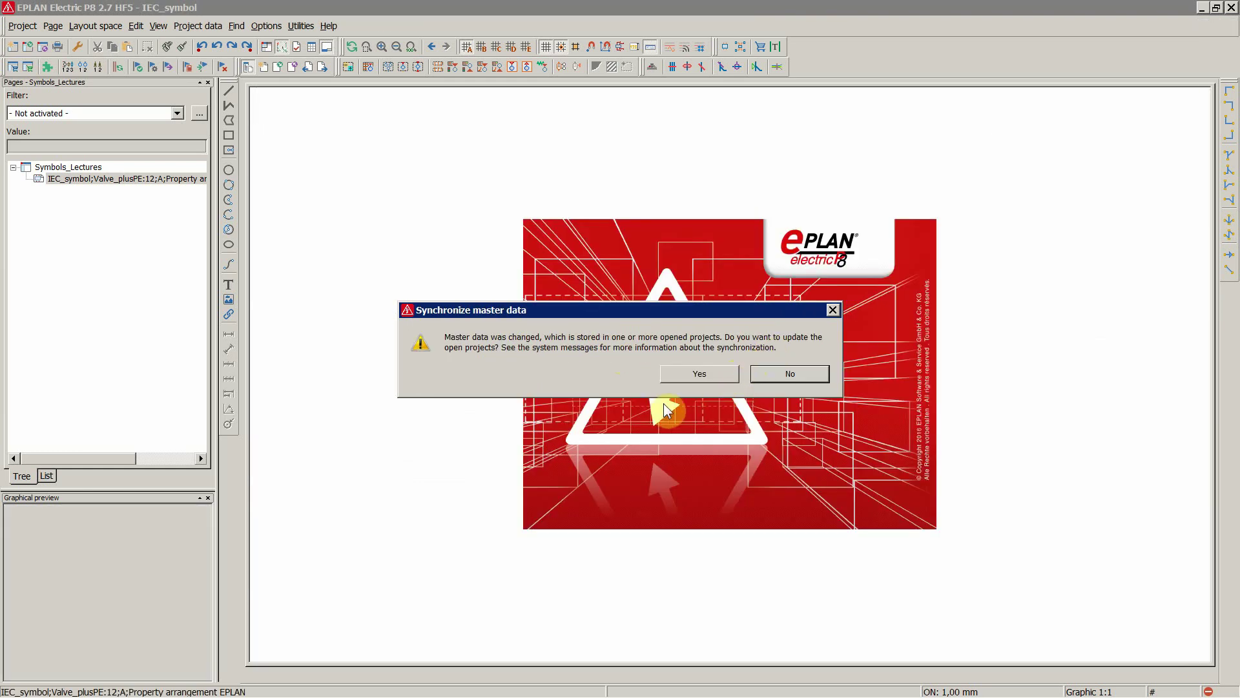
left_click(686, 371)
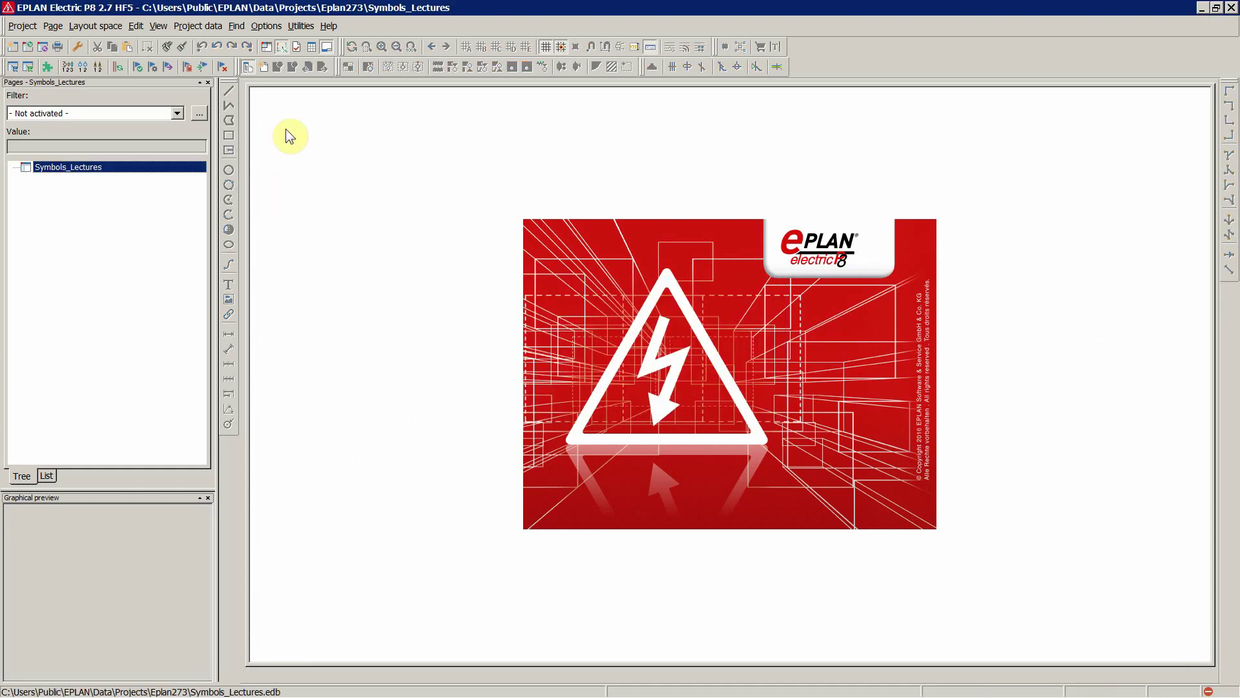
Open the Valve_plusPE symbol in the symbol editor via Master data > Symbol > Open
left_click(301, 26)
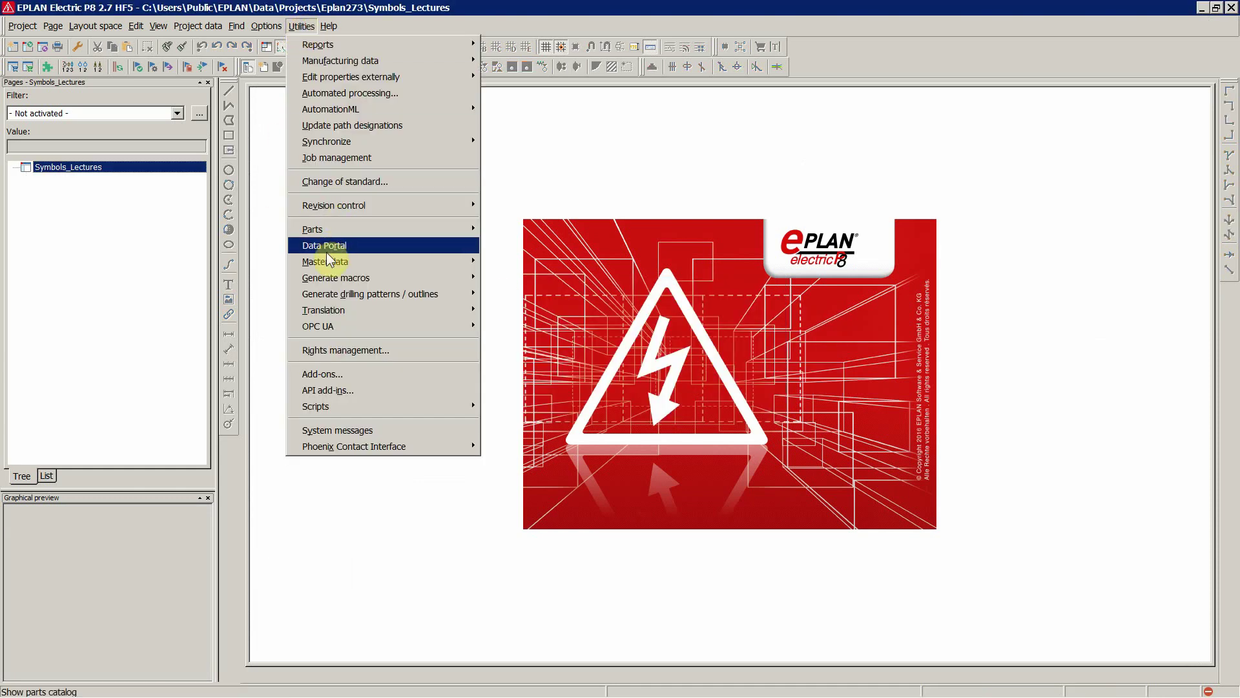
mouse_move(325, 253)
mouse_move(545, 279)
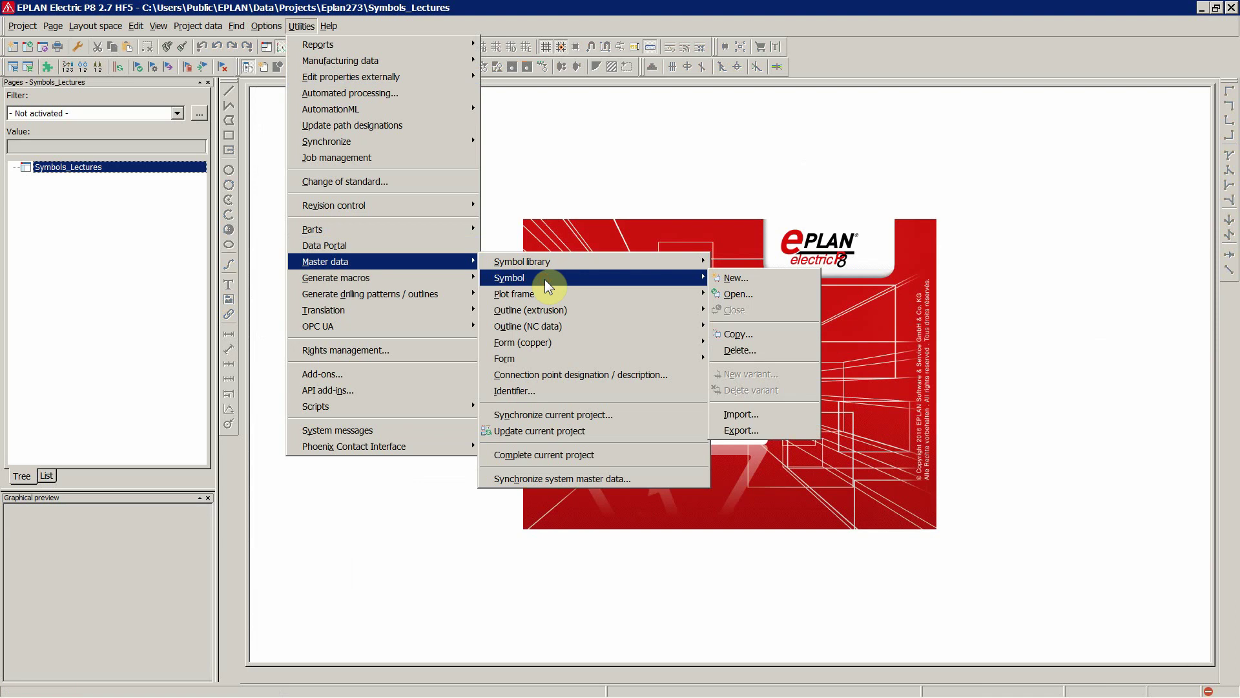
left_click(735, 294)
left_click(755, 183)
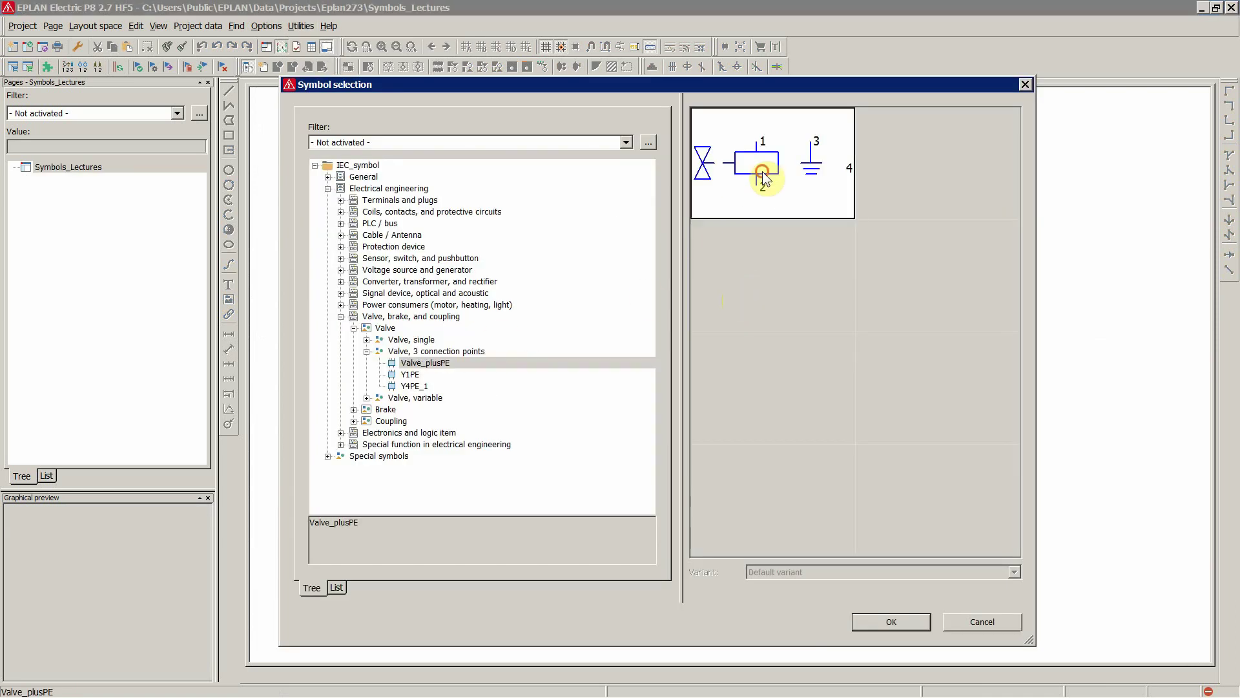
left_click(879, 622)
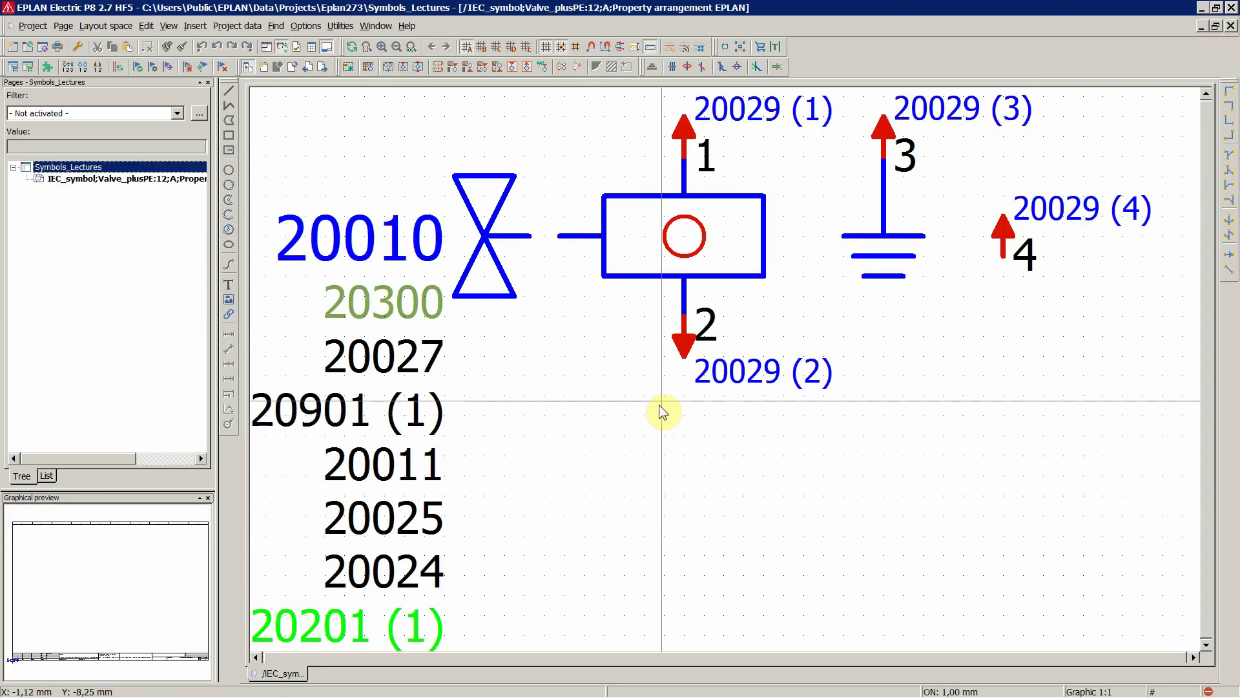
Delete connection point 4 with its label, then restore it with Ctrl+Z
left_click_drag(1059, 318, 990, 191)
key("Delete")
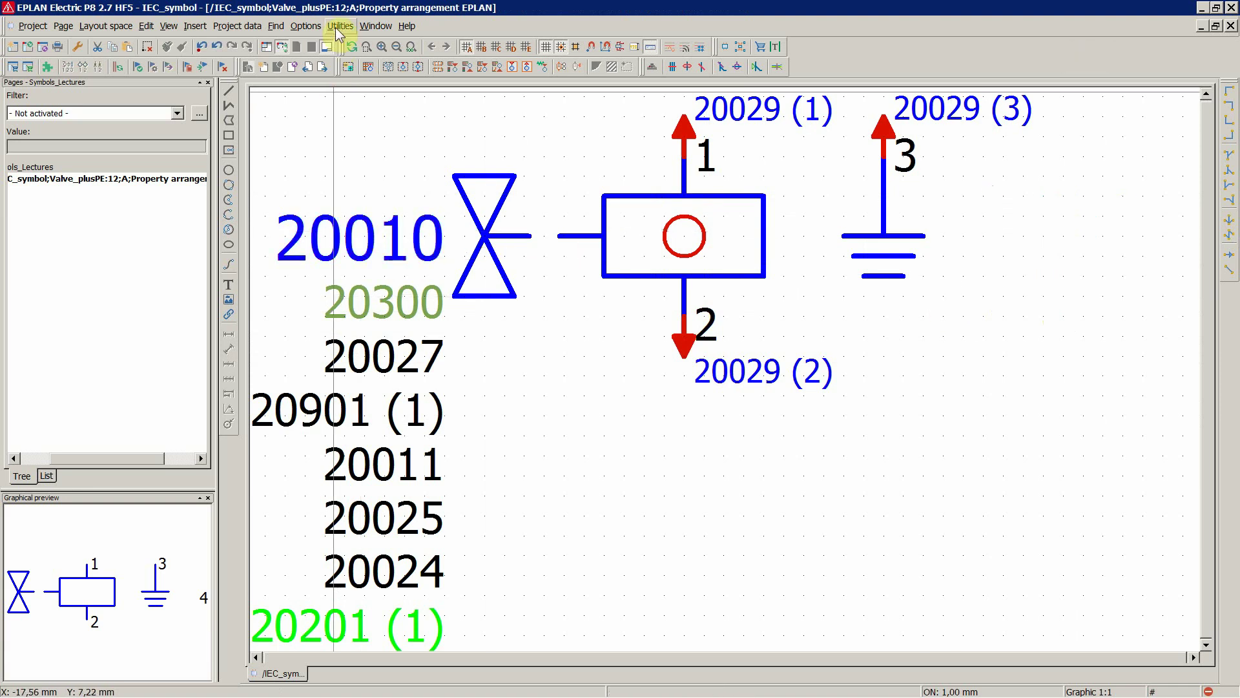
left_click(340, 26)
left_click(987, 329)
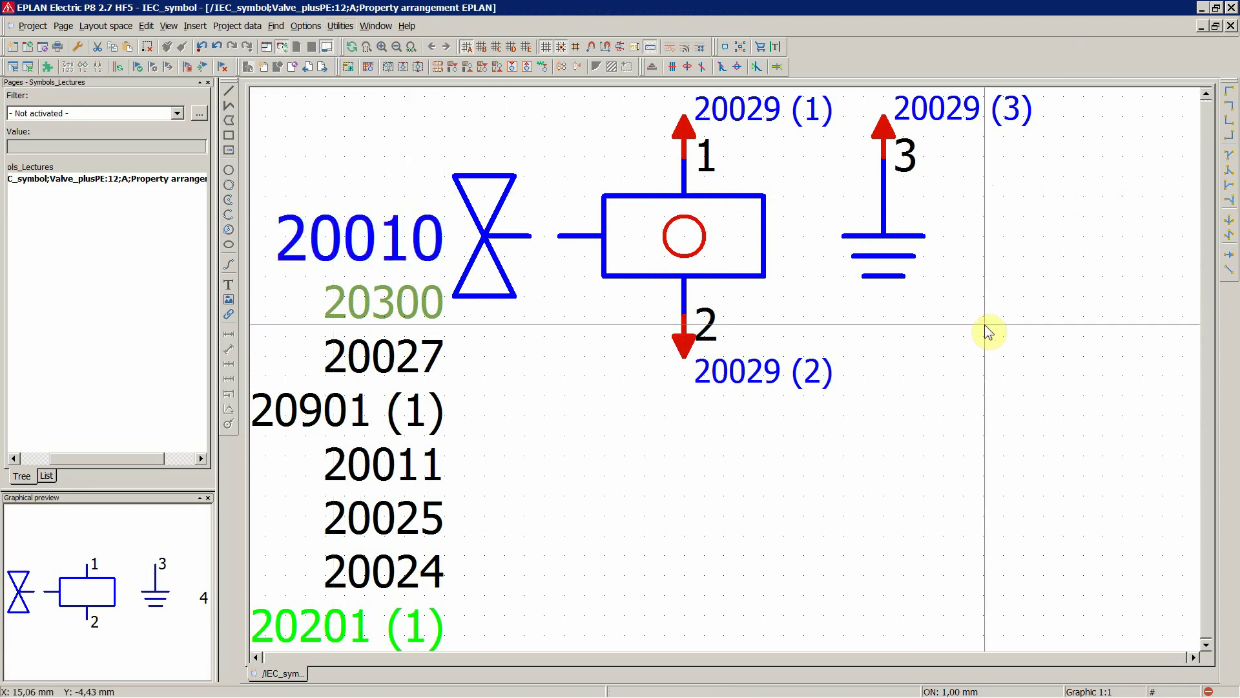
key("ctrl+z")
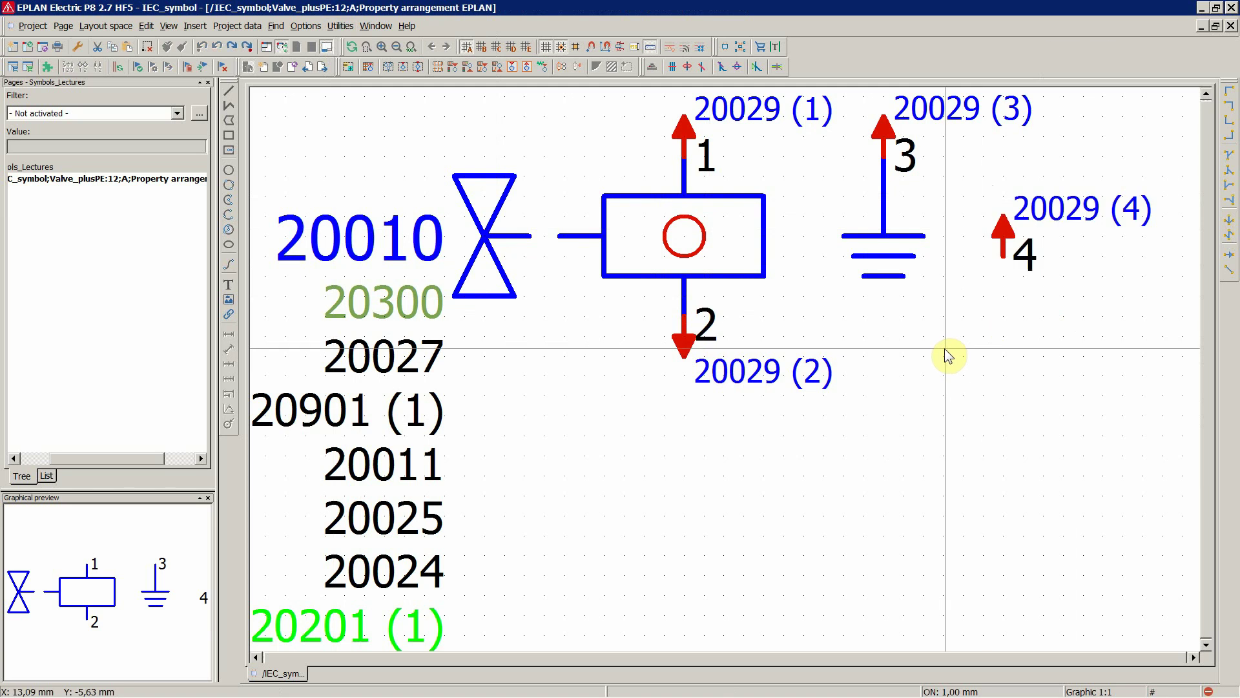
Run Check symbol and dismiss its report of 4 connection points versus 3 allowed
left_click(342, 26)
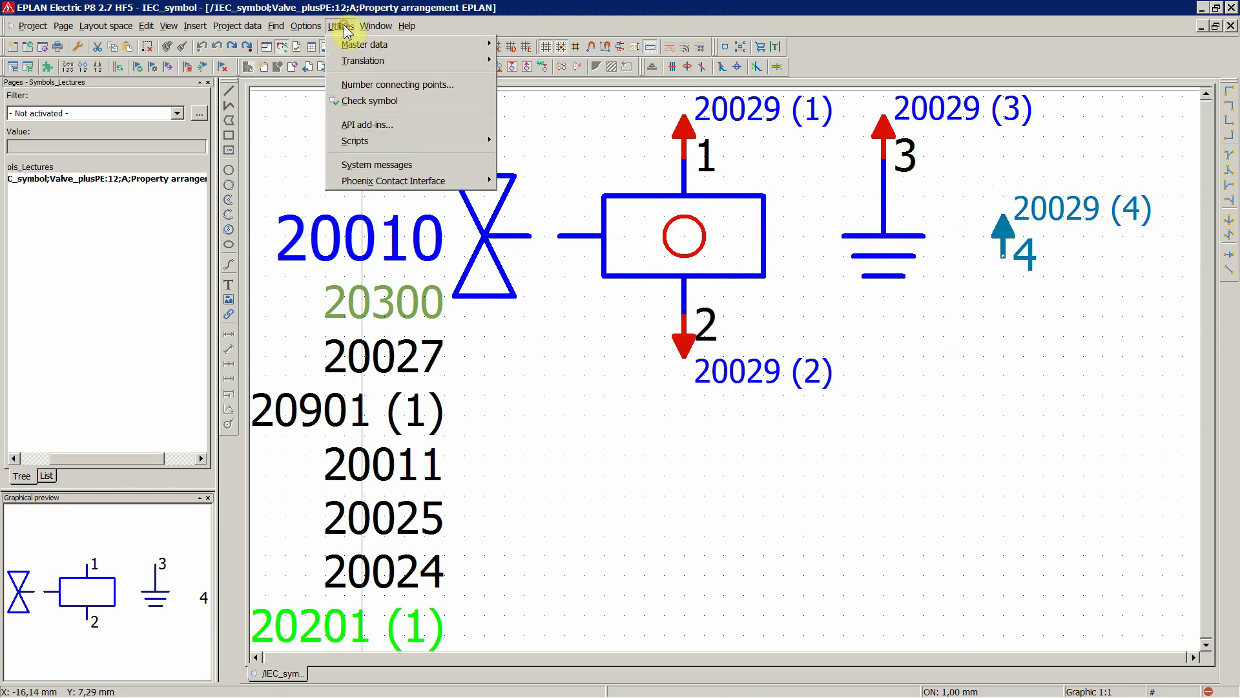
left_click(366, 101)
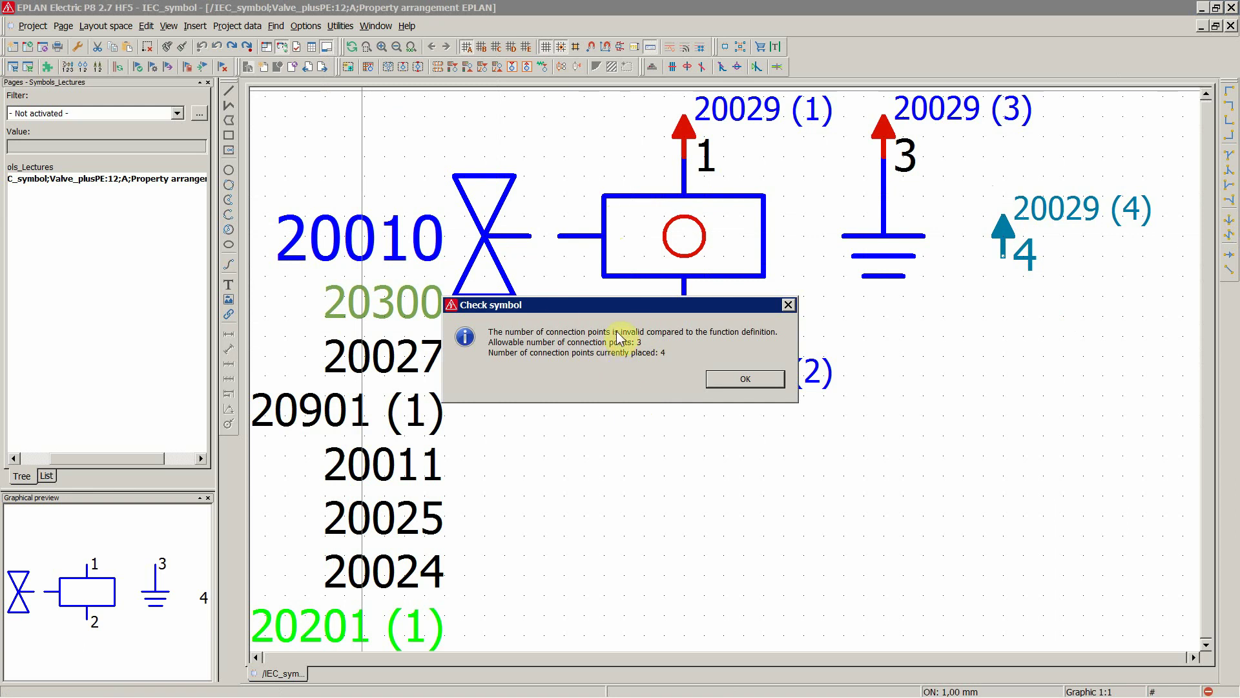
left_click(726, 384)
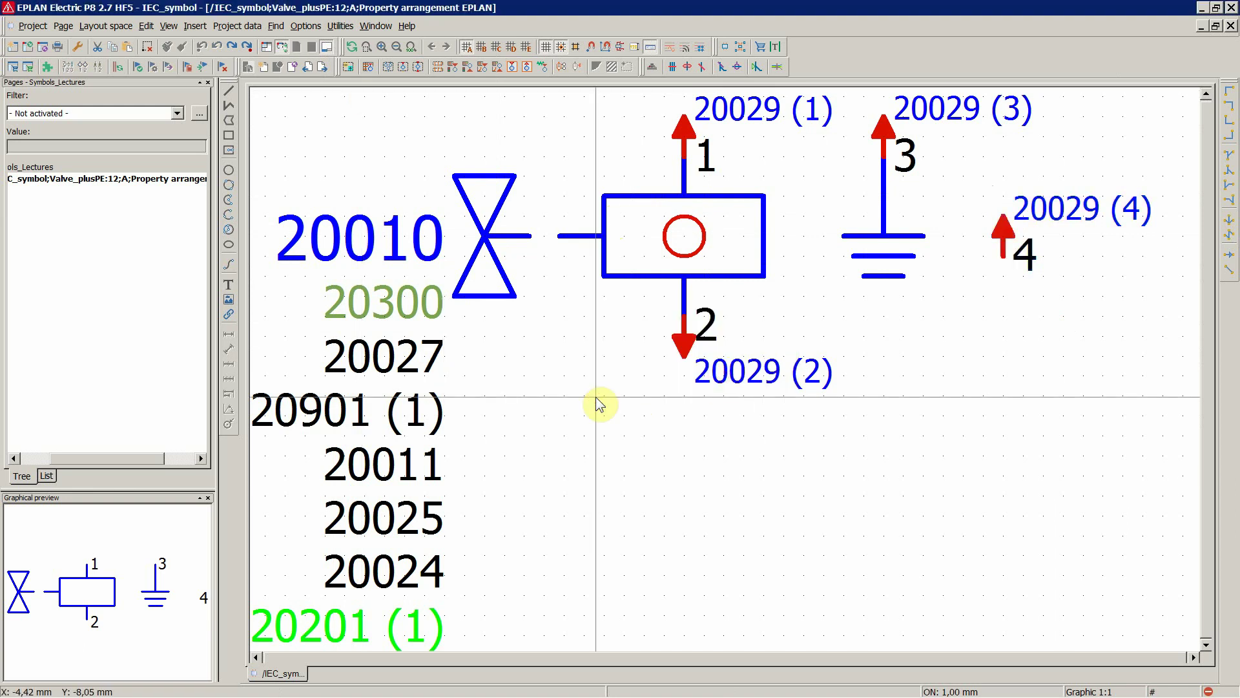
Delete connection point 4 and its label, leaving connection points 1–3
left_click(1007, 222)
key("Delete")
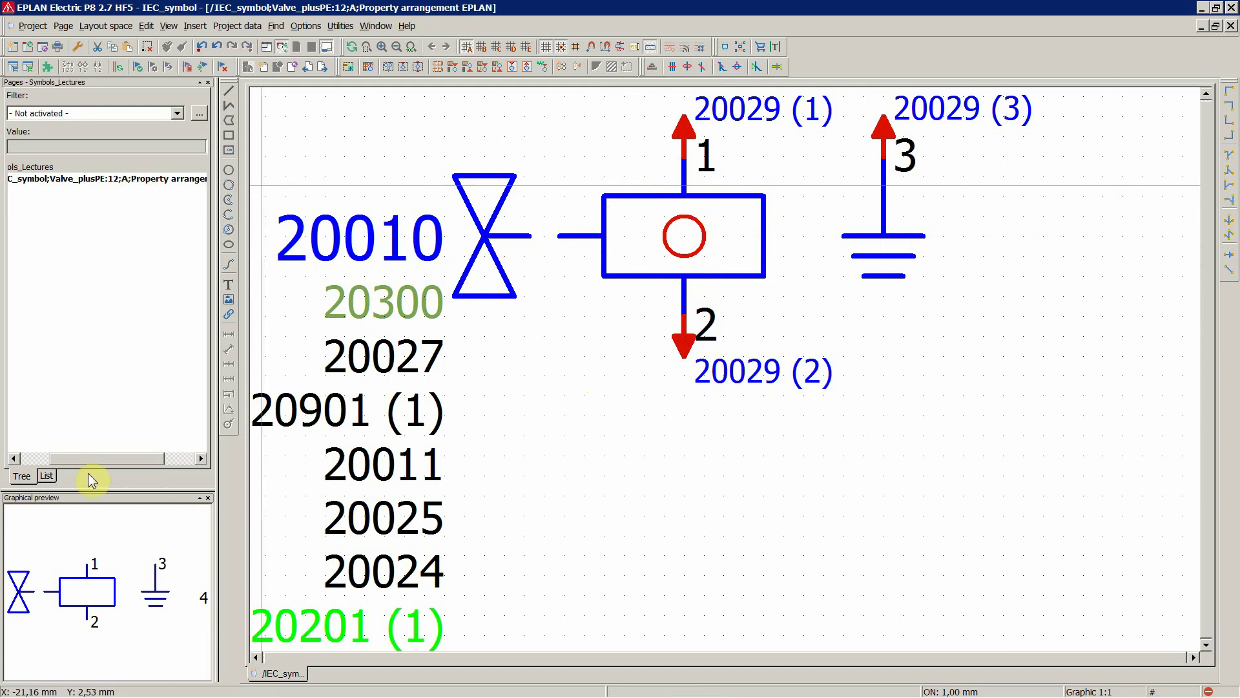
left_click(21, 475)
Close the Valve_plusPE page and answer Yes to synchronize master data into Symbols_Lectures
left_click(101, 179)
right_click(101, 178)
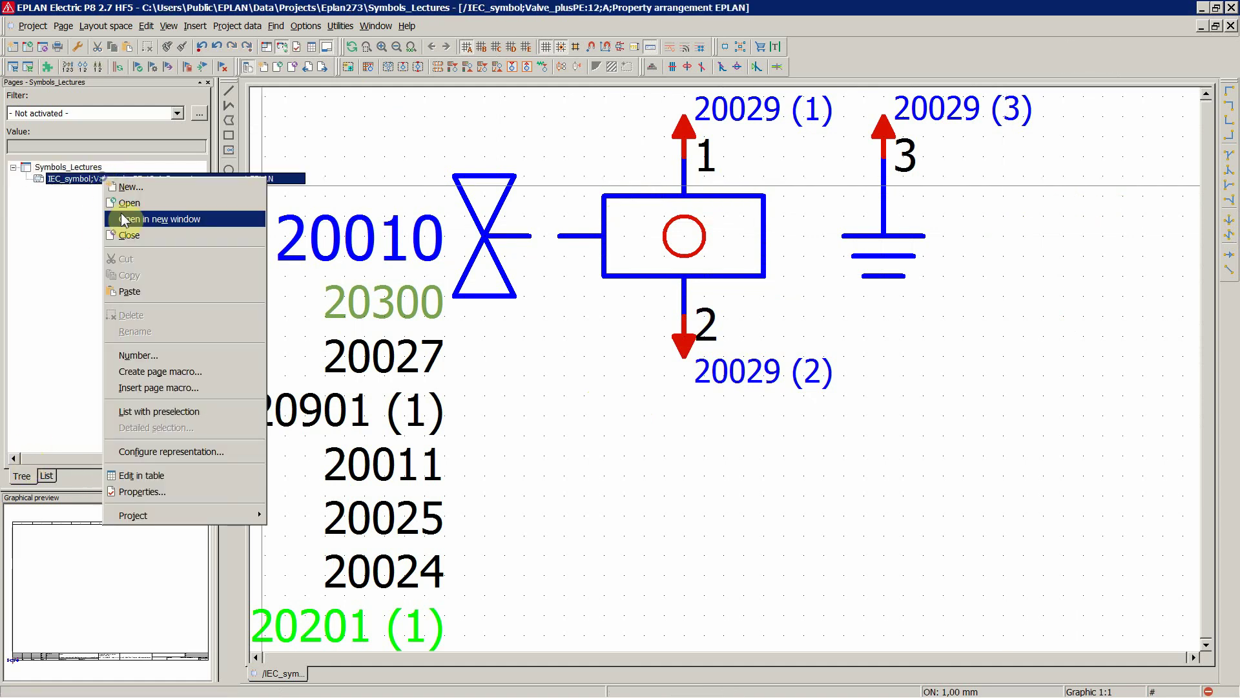
left_click(124, 233)
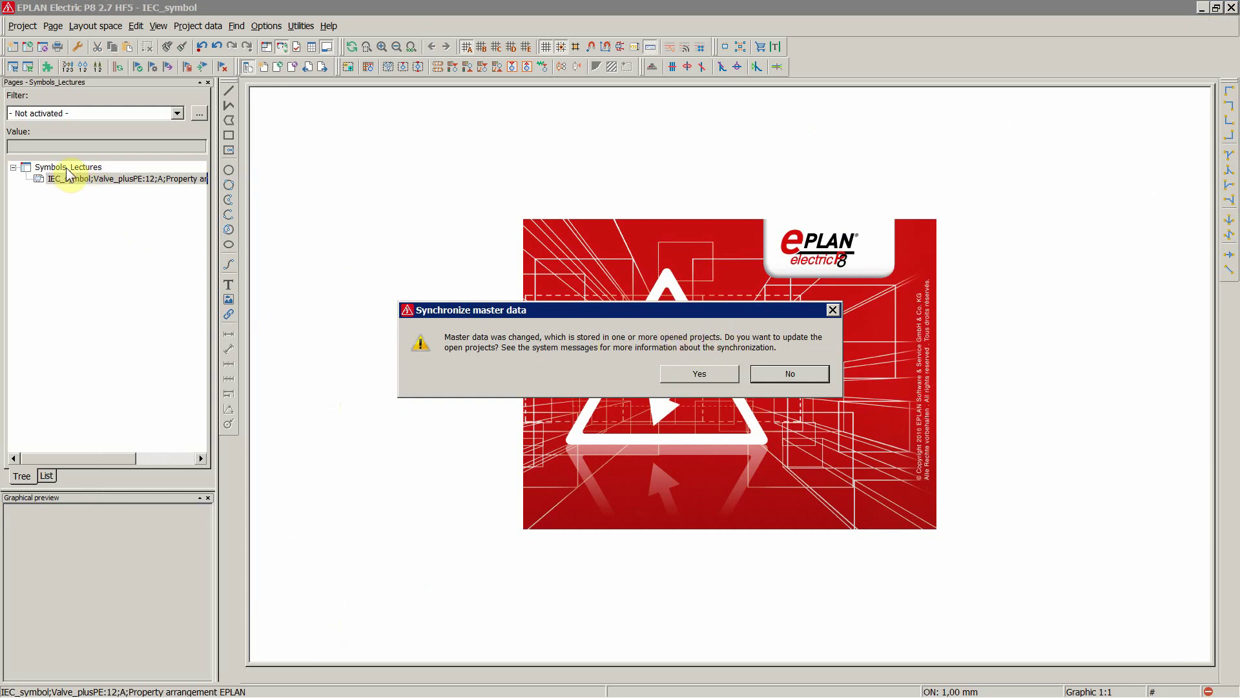
left_click(700, 374)
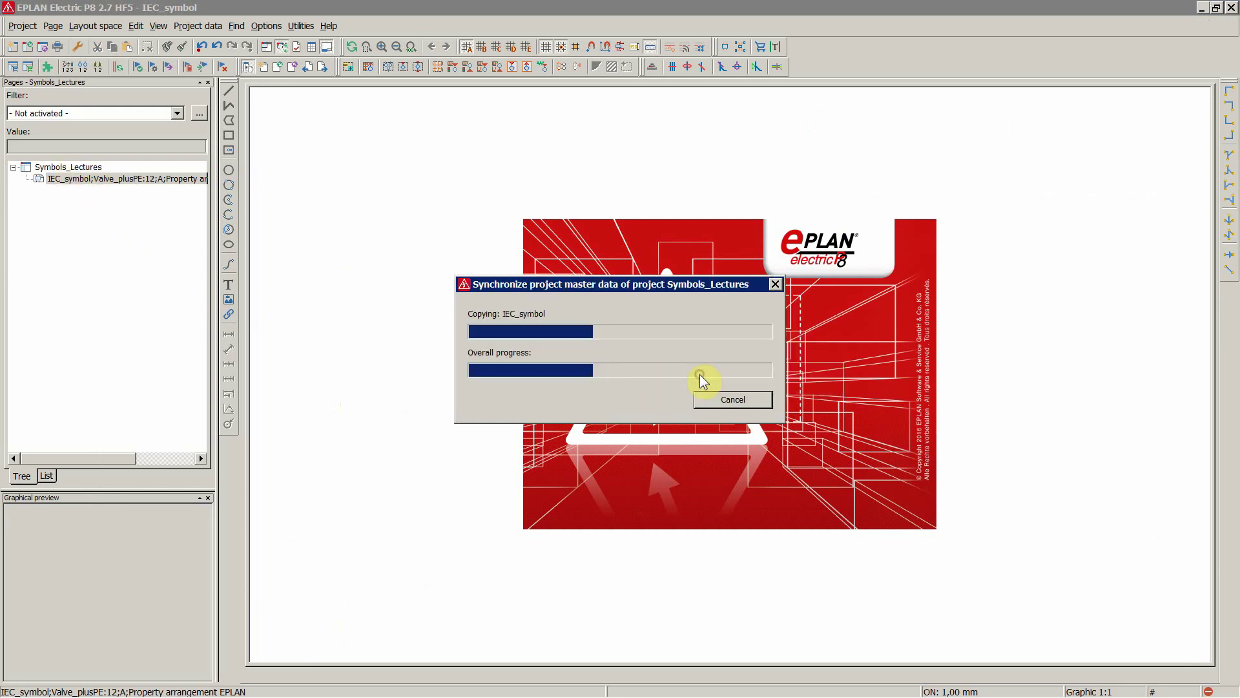